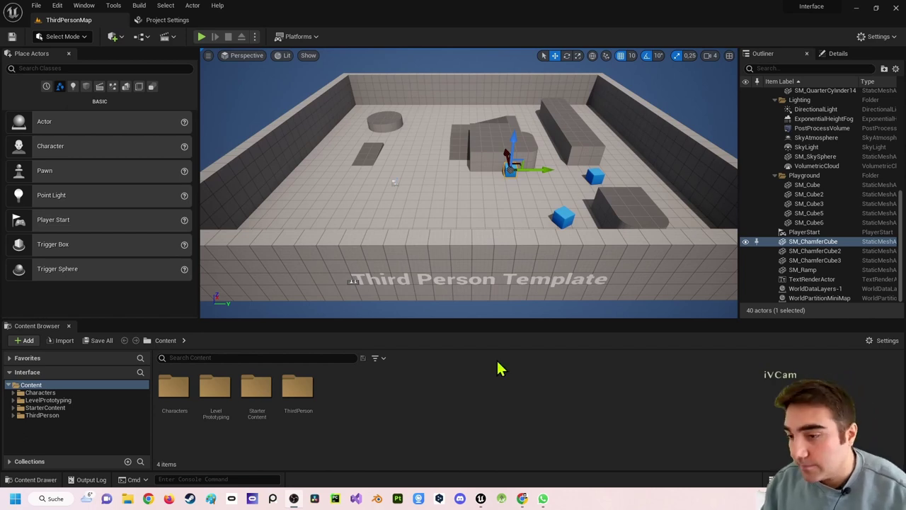
Drop two Sphere shapes onto the ThirdPersonMap floor and select the first one.
mouse_move(429, 267)
right_down()
mouse_move(428, 244)
mouse_move(429, 275)
right_up()
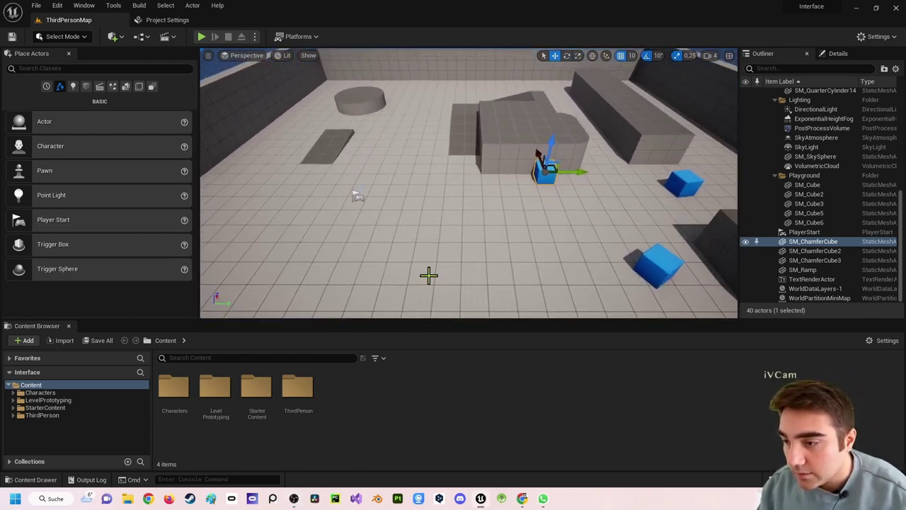
click(85, 86)
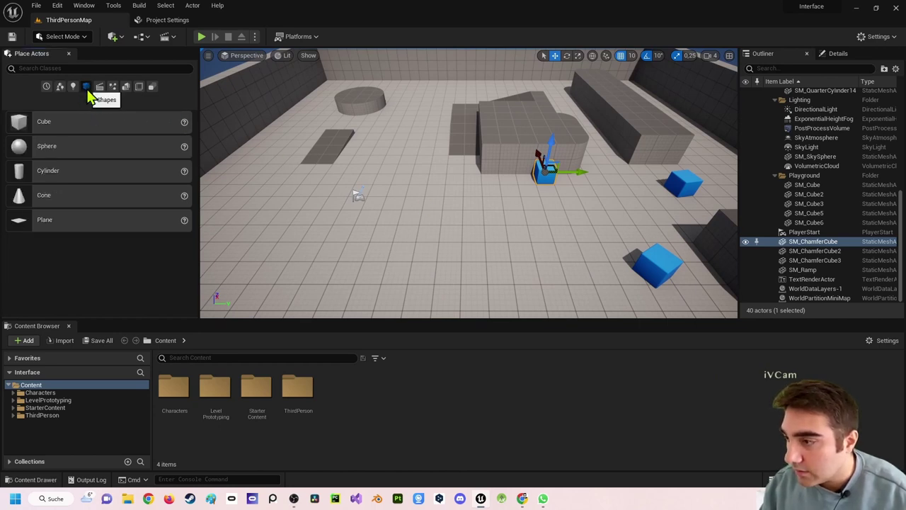
drag(64, 154, 464, 204)
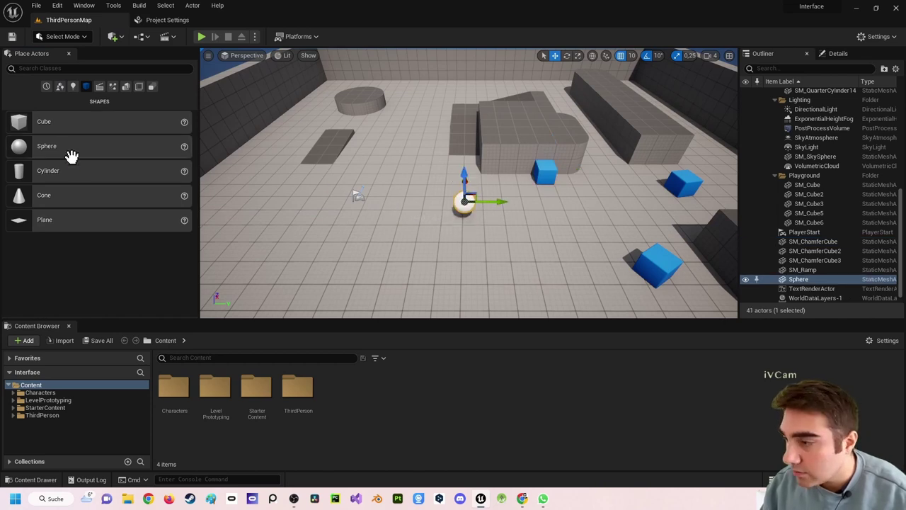
drag(72, 147, 374, 202)
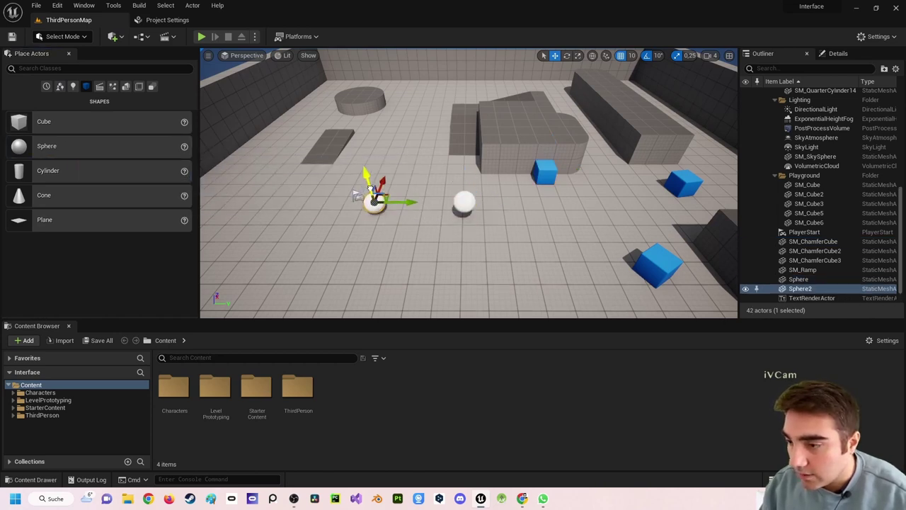
click(466, 204)
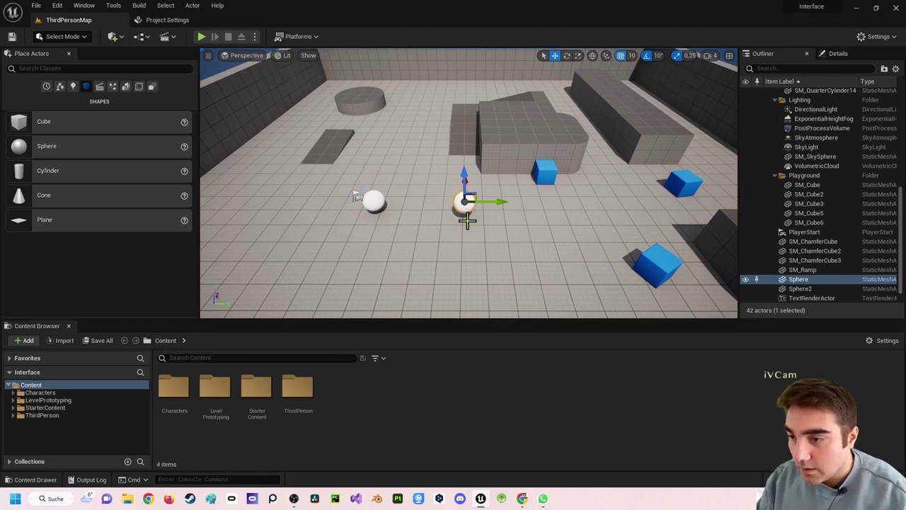
Convert the selected sphere into Actor Blueprint BP_Hoellenfeuer with harvested components, then return to the level.
click(140, 36)
click(193, 74)
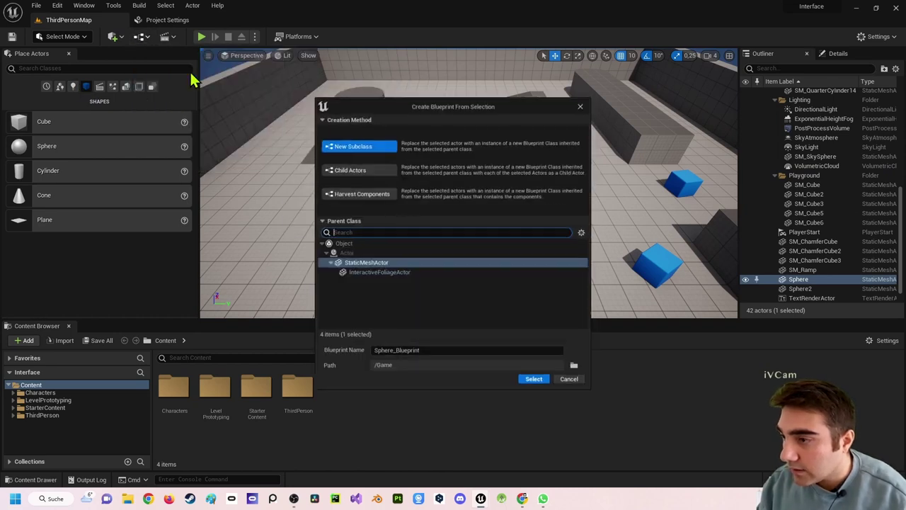
click(354, 254)
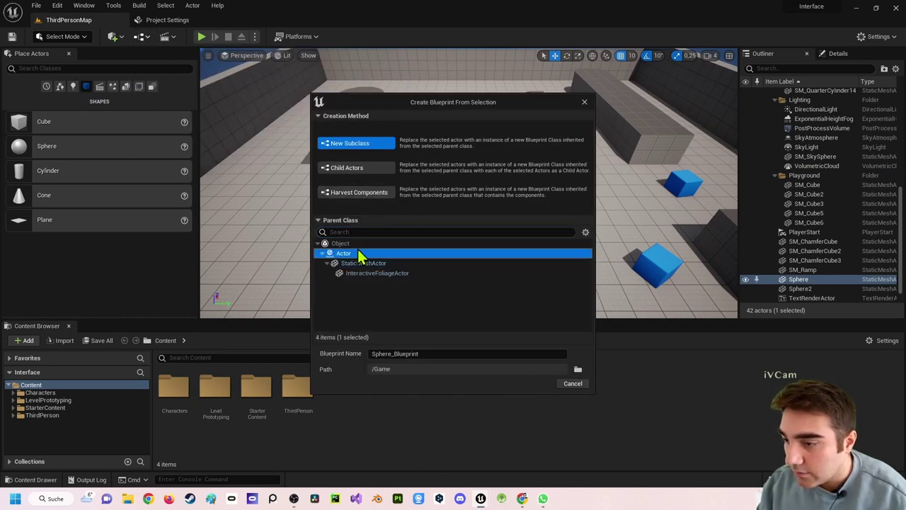
click(358, 192)
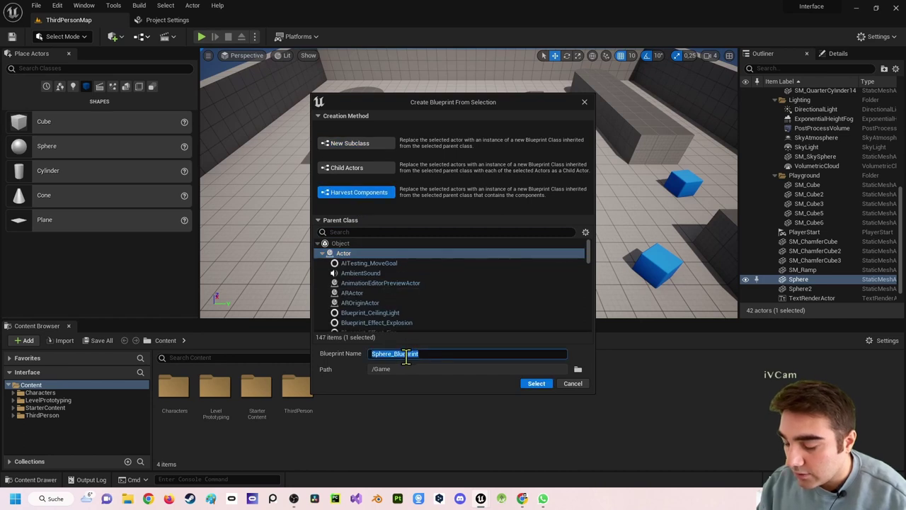
text(BP_Hoellen)
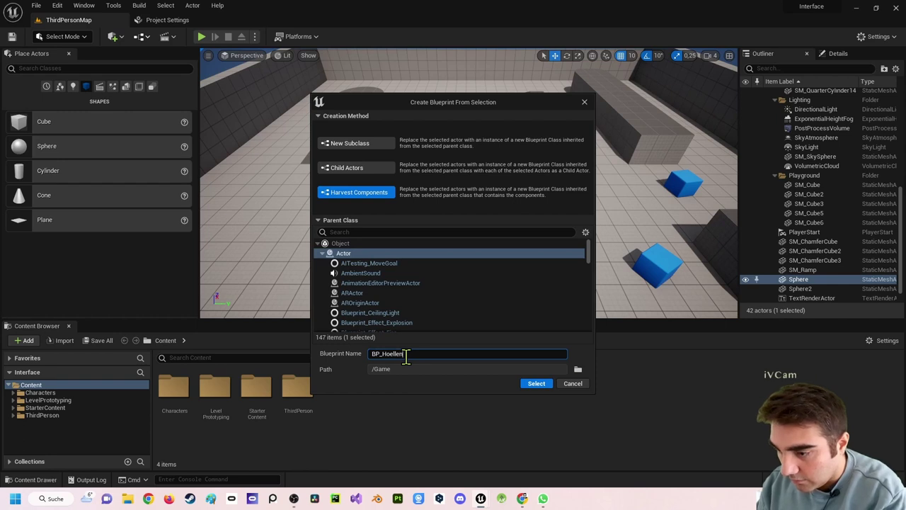
text(feuer)
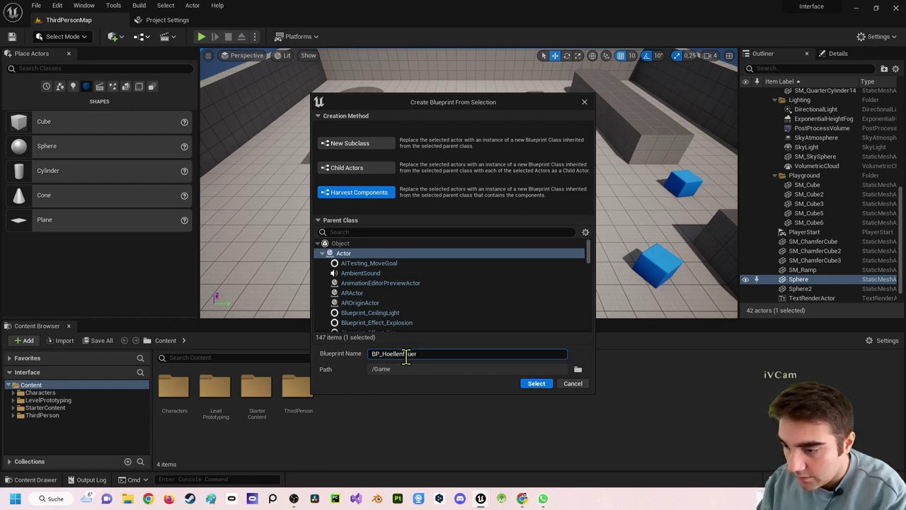
click(535, 385)
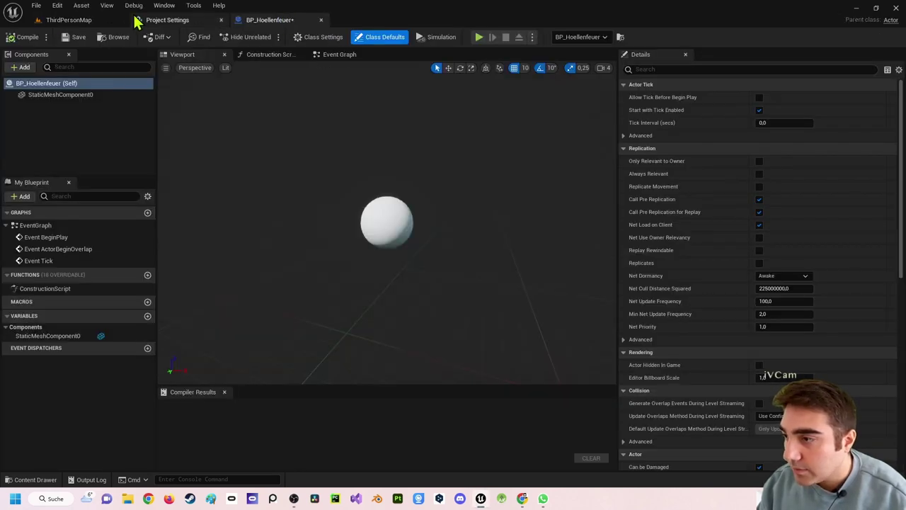
click(138, 20)
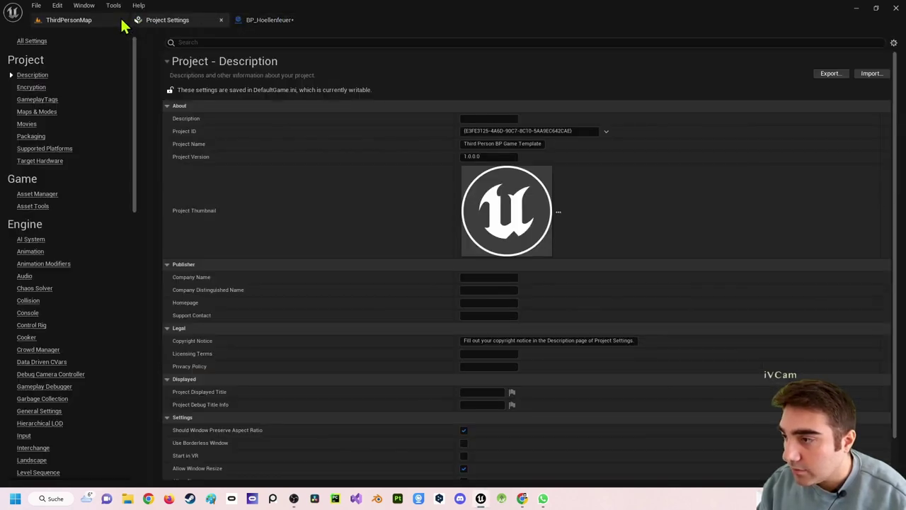
click(223, 21)
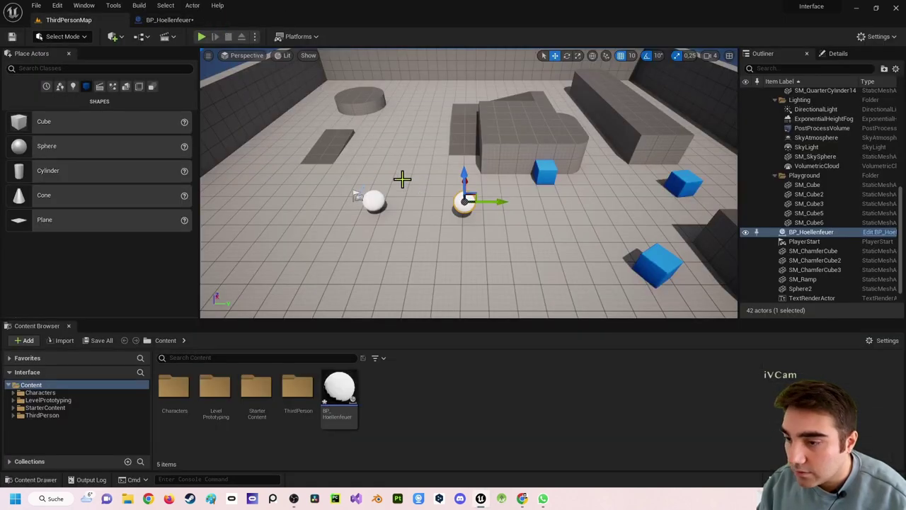
Convert Sphere2 into Actor Blueprint BP_Medizin with harvested components and return to ThirdPersonMap.
click(375, 201)
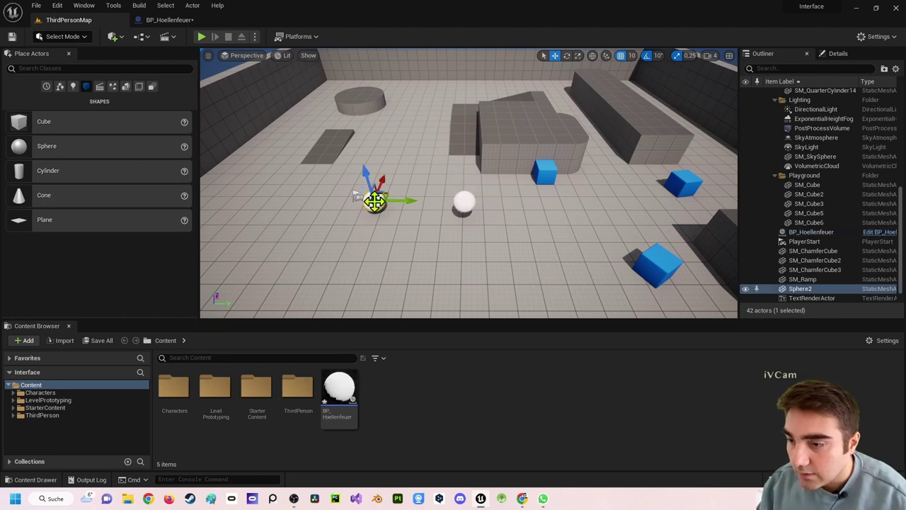
click(143, 37)
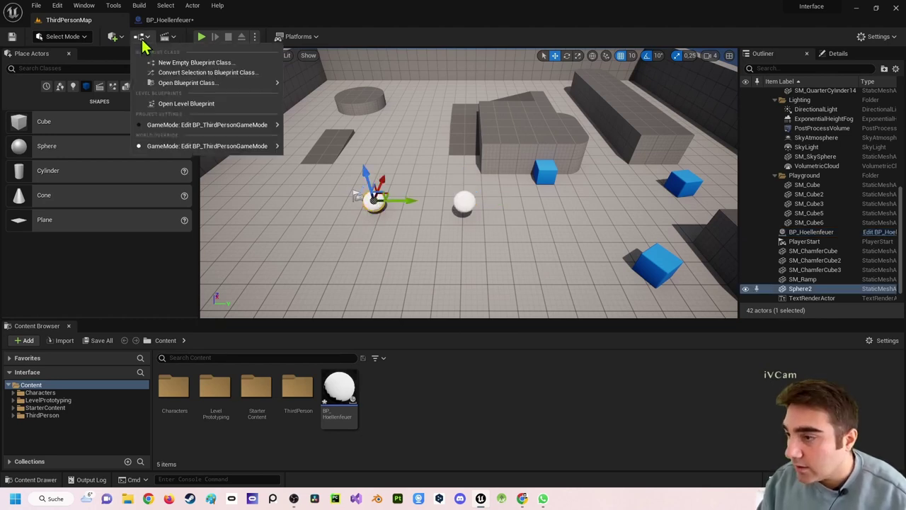
mouse_move(186, 82)
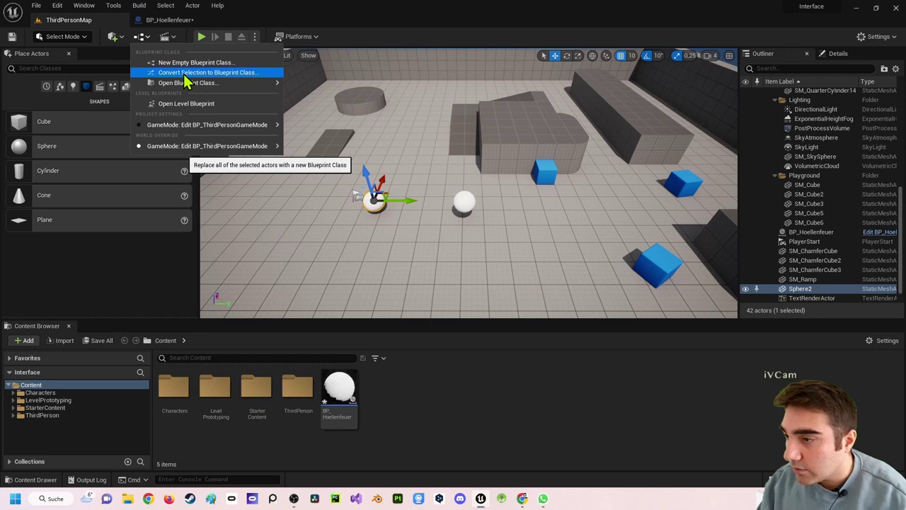
click(186, 73)
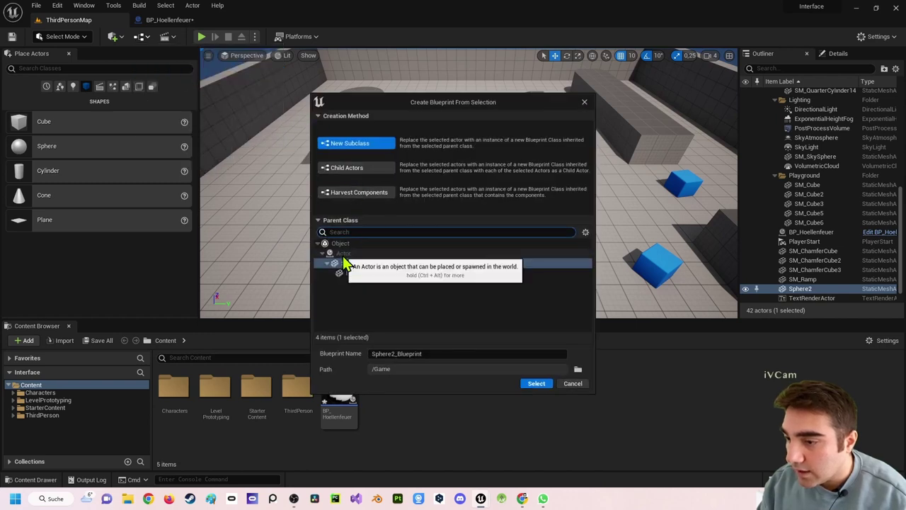
click(357, 192)
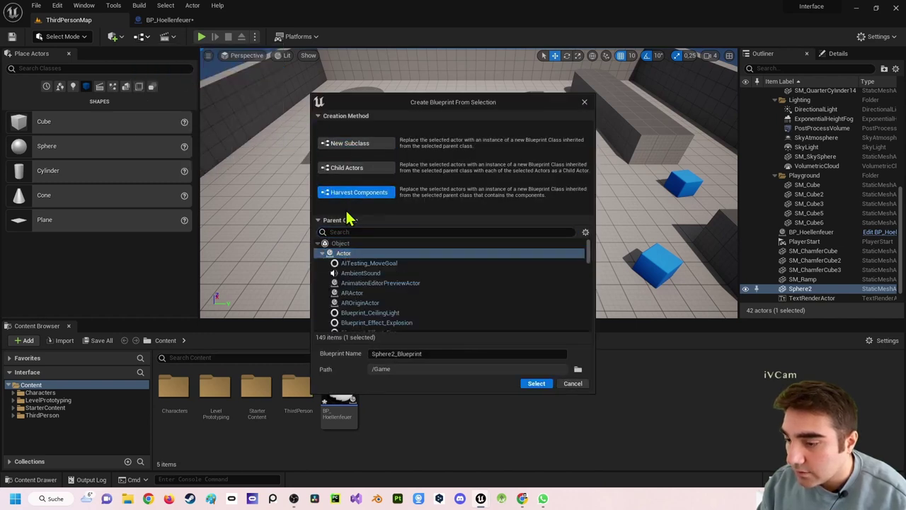
click(416, 358)
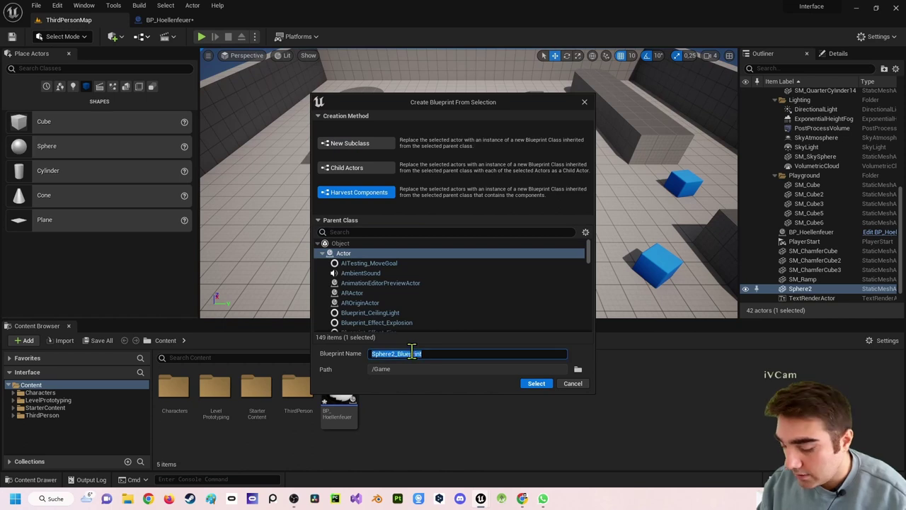
text(BP_)
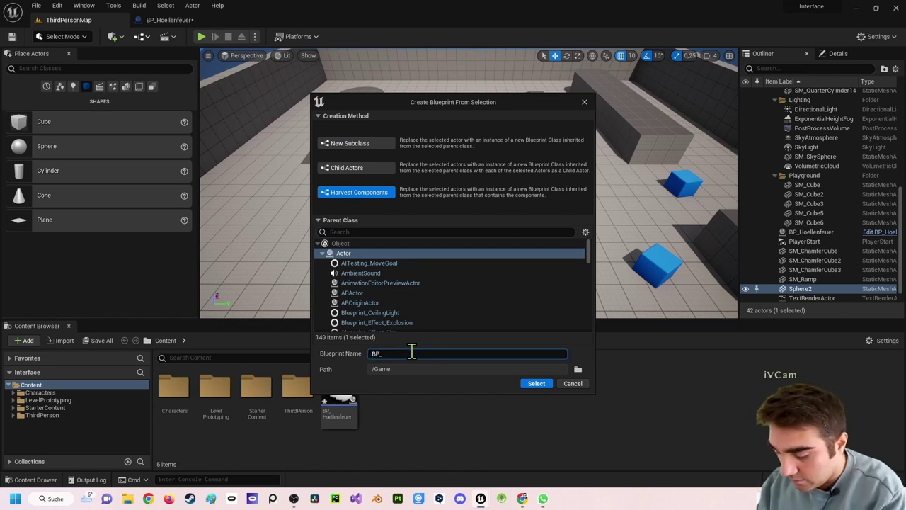
text(Mediz)
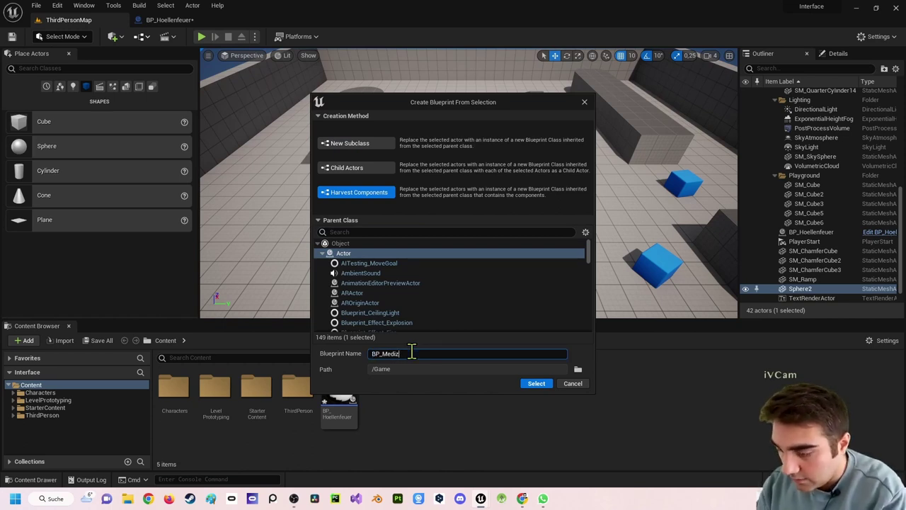
text(in)
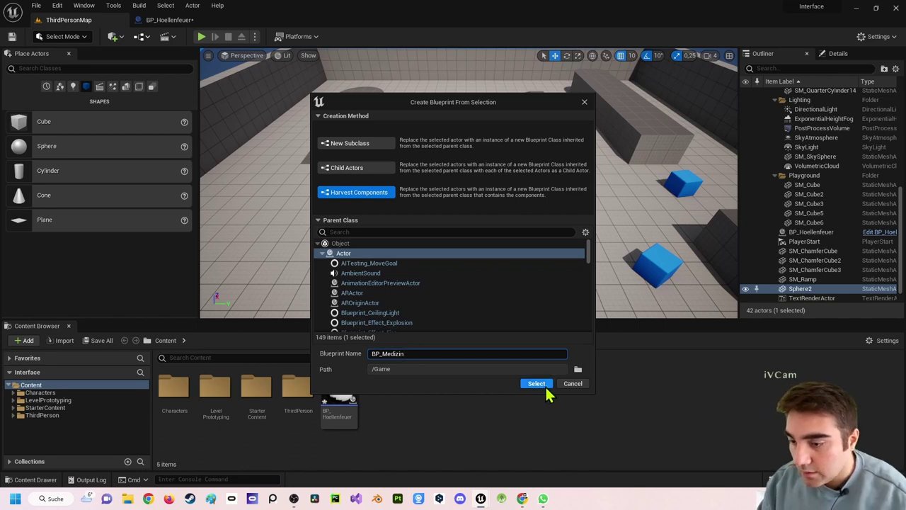
click(544, 385)
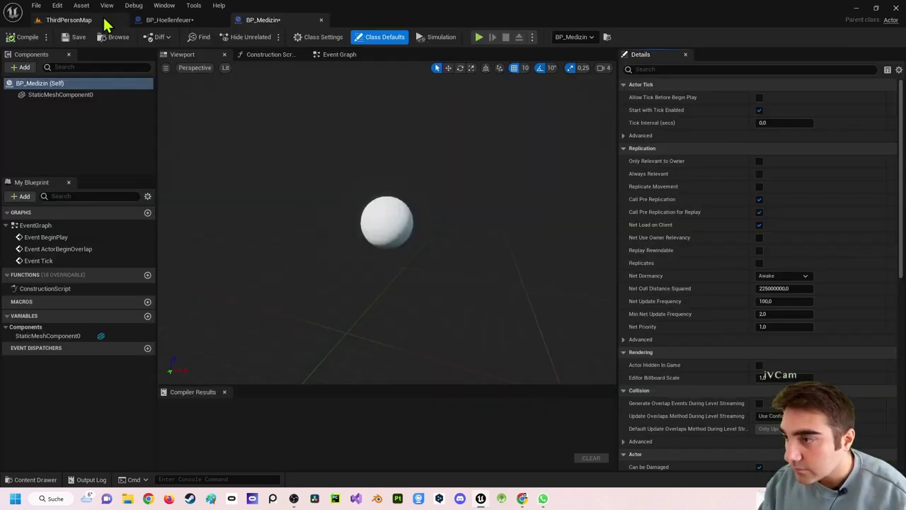
click(68, 20)
Select the BP_Hoellenfeuer and BP_Medizin spheres, then clear the Content Browser selection.
click(456, 200)
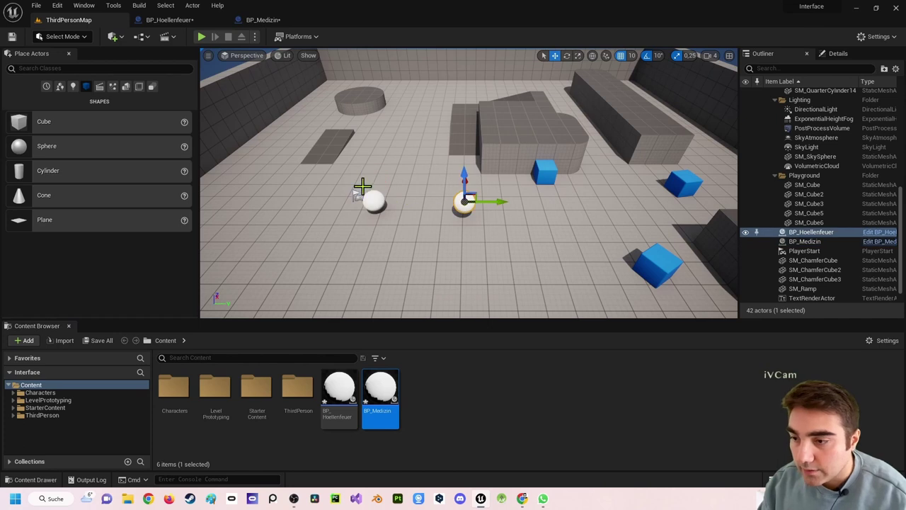
click(374, 202)
click(463, 201)
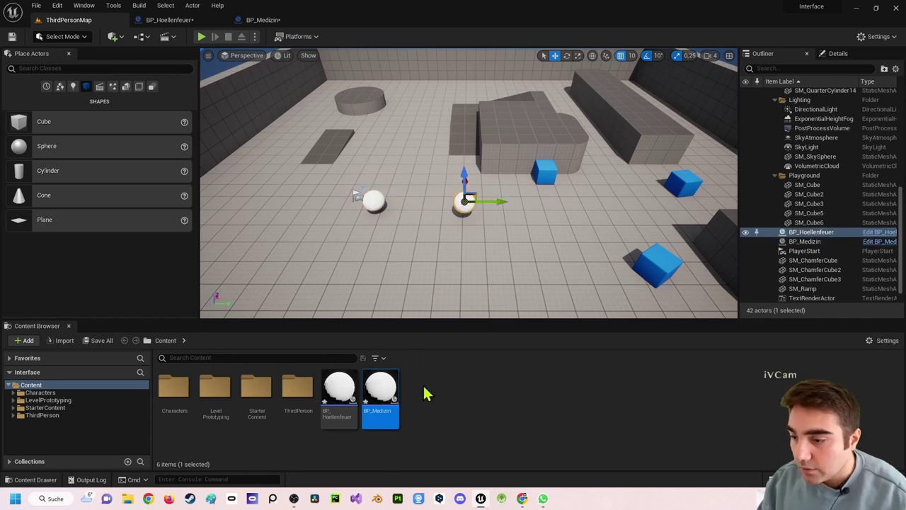
click(427, 394)
Create a Blueprint Interface in Content named BPI_Kommunikation and open it.
right_click(431, 397)
mouse_move(438, 382)
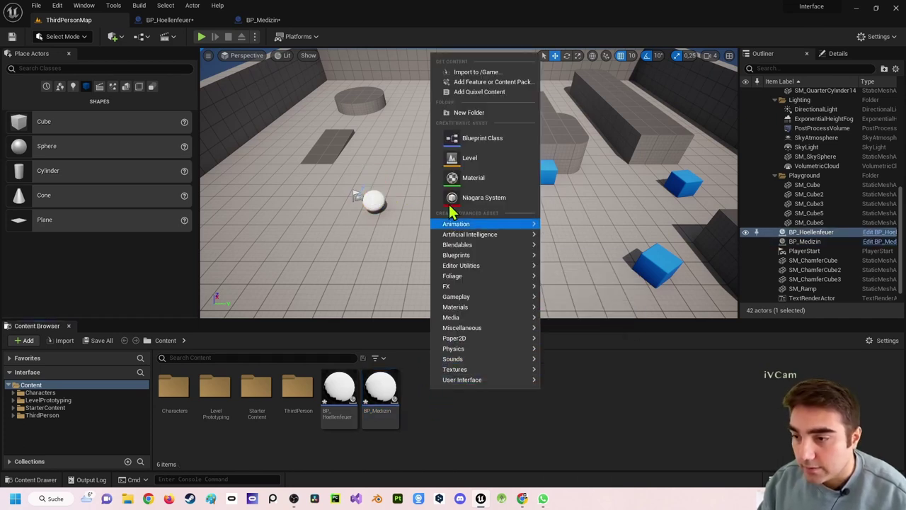
click(449, 425)
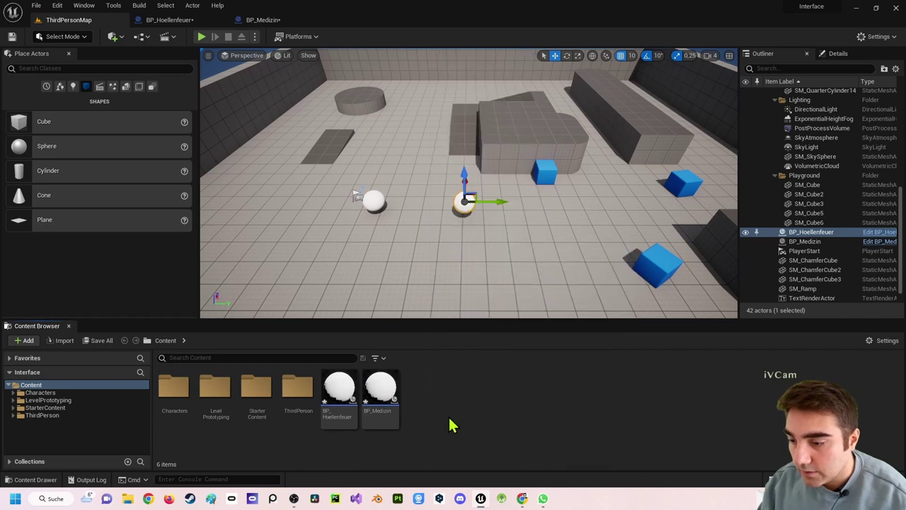
right_click(449, 416)
mouse_move(497, 273)
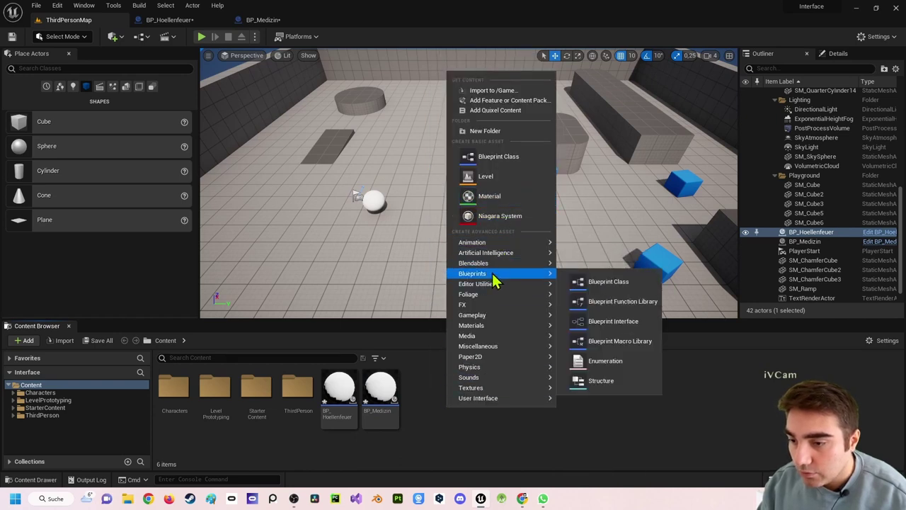
click(593, 325)
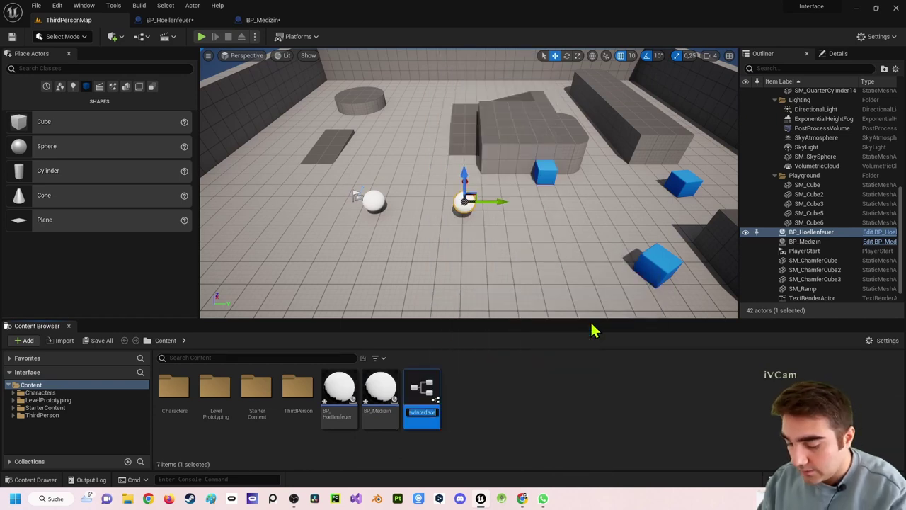
text(BPI)
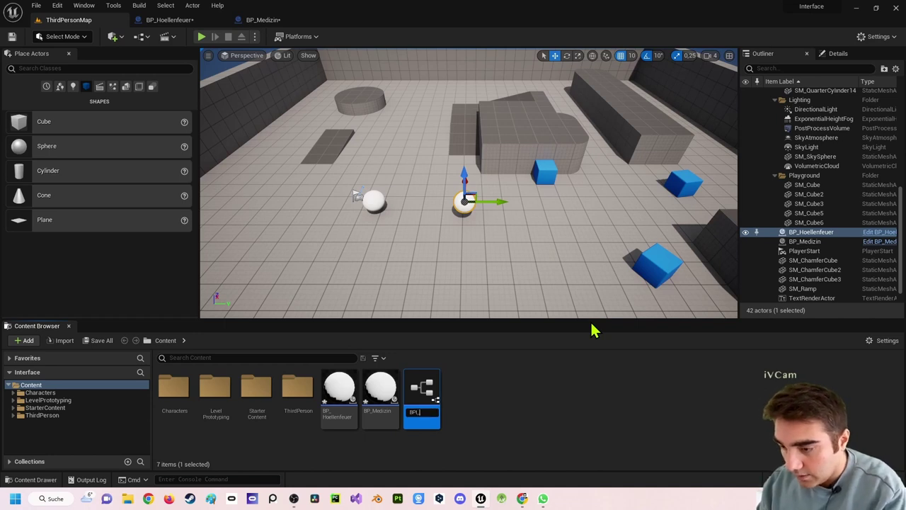
text(_)
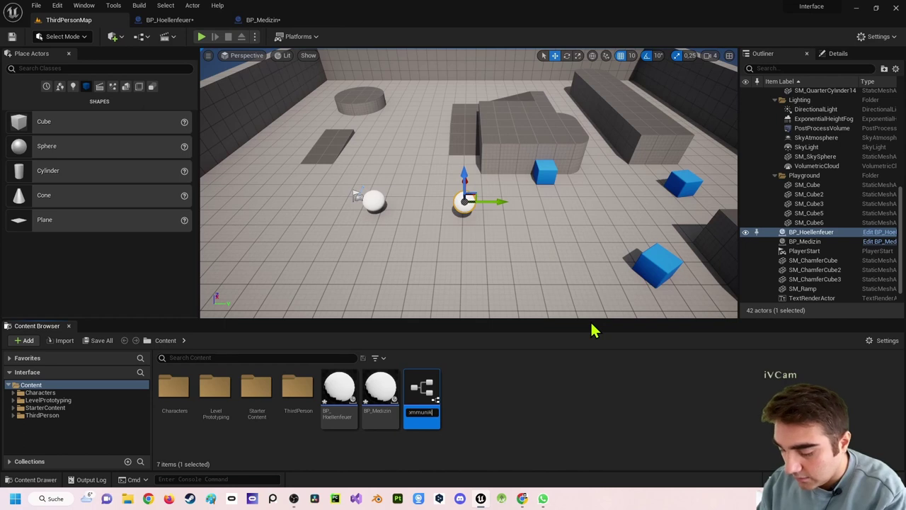
key(Return)
text(Nenne mir deinen Namen)
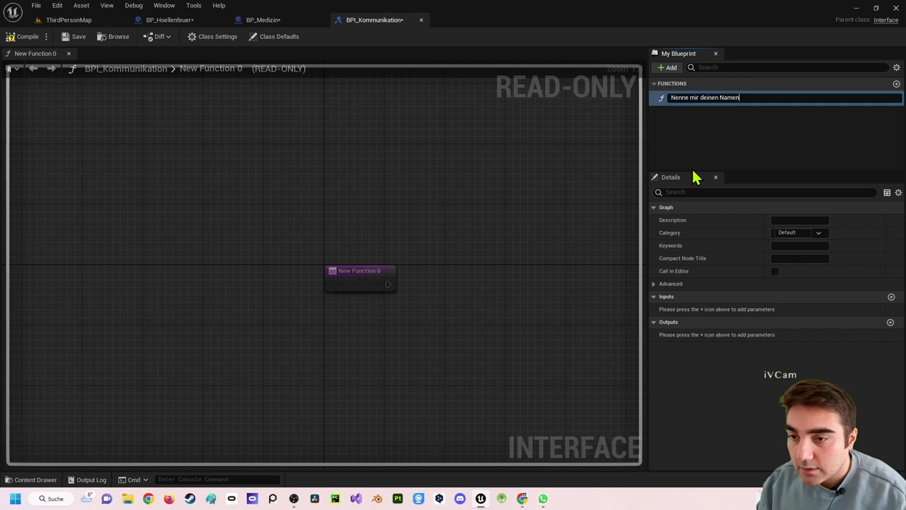
Name the first function 'Nenne mir deinen Namen' and add a second function 'Shaden/Heilen'.
key(Return)
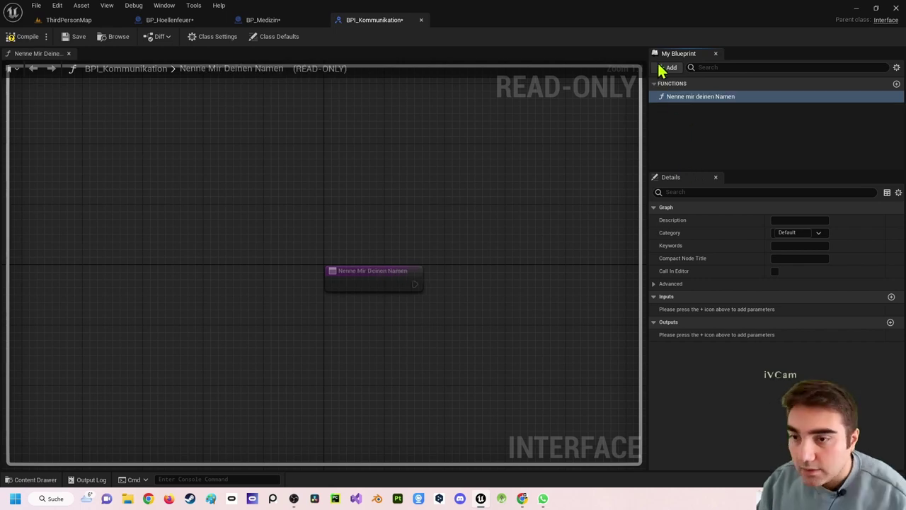
click(665, 68)
click(676, 94)
text(Shade)
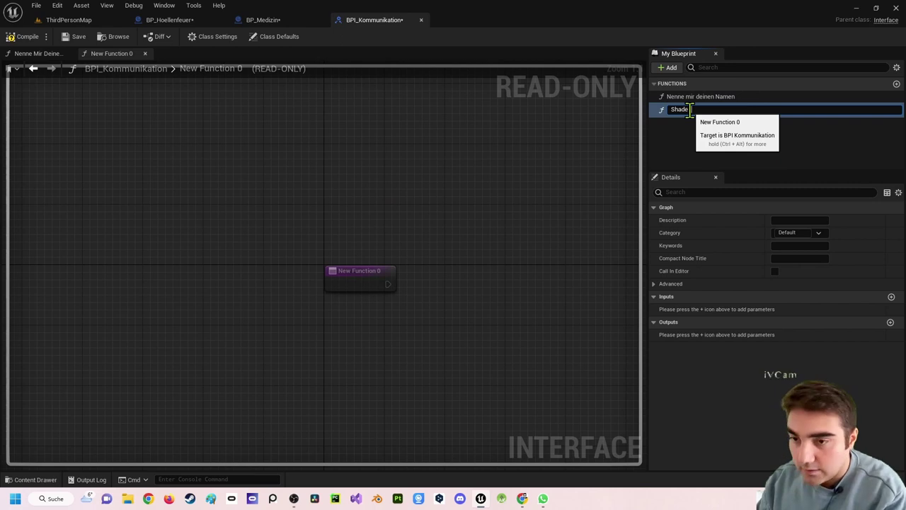
text(n/Heilen)
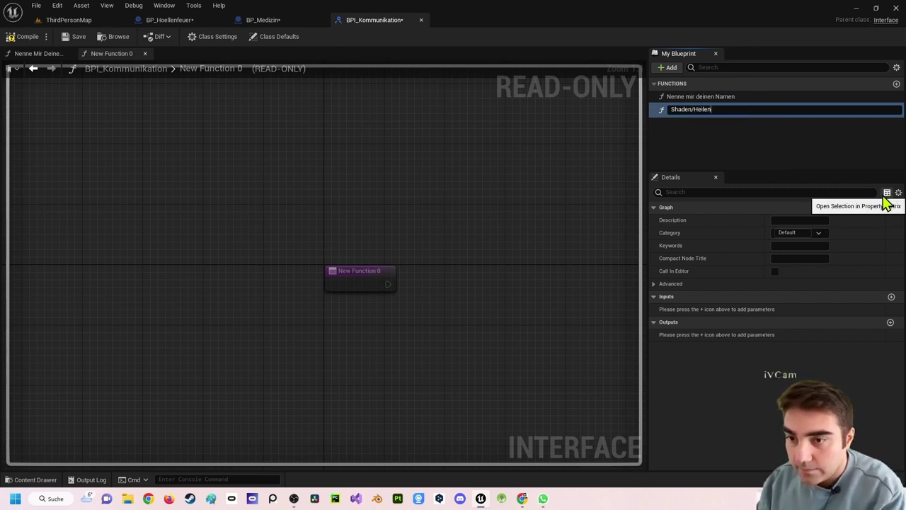
key(Return)
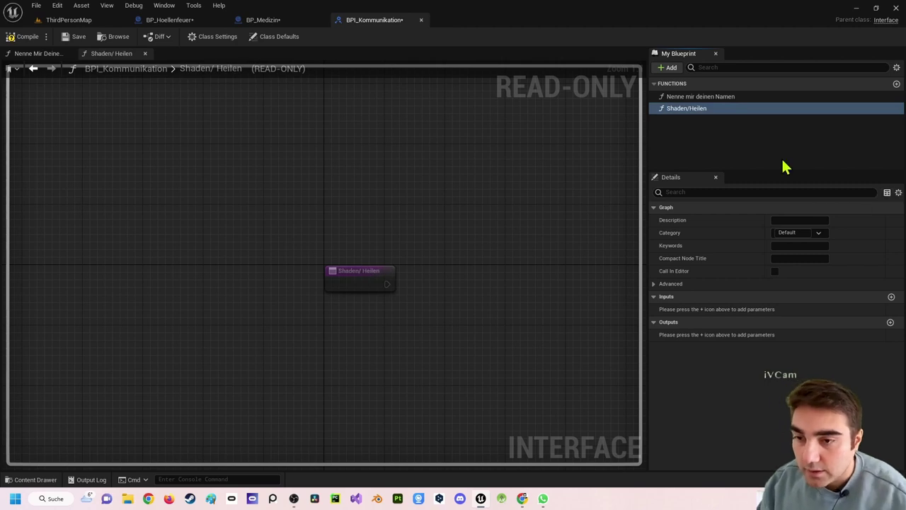
Correct the second function's name to 'Schaden/Heilen' and review the function list.
click(686, 111)
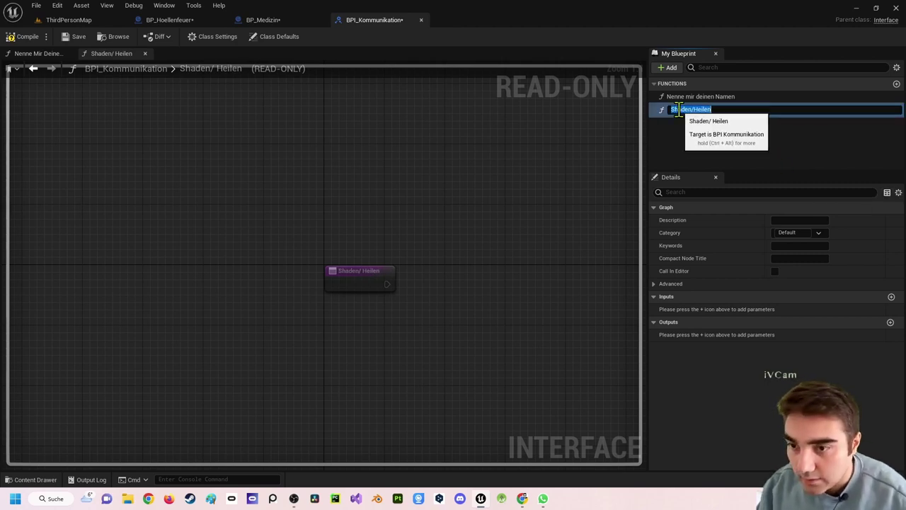
click(682, 111)
text(c)
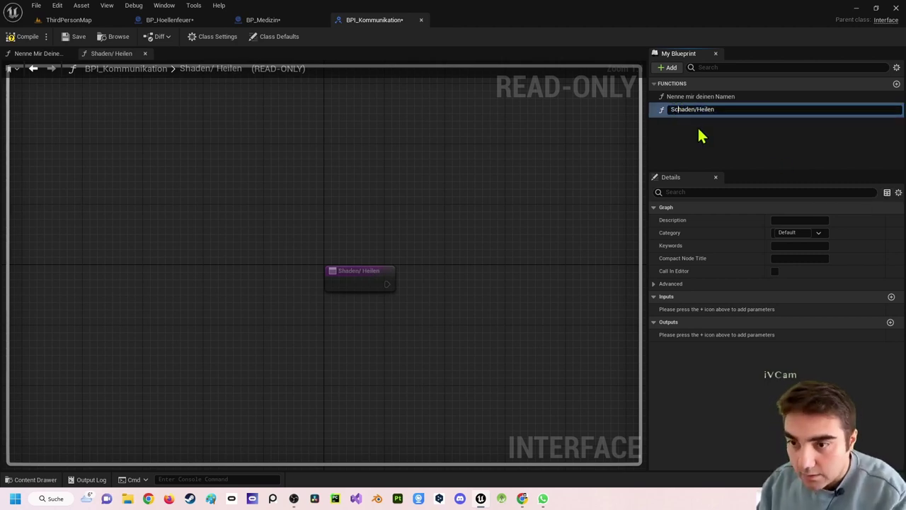
key(Return)
click(708, 85)
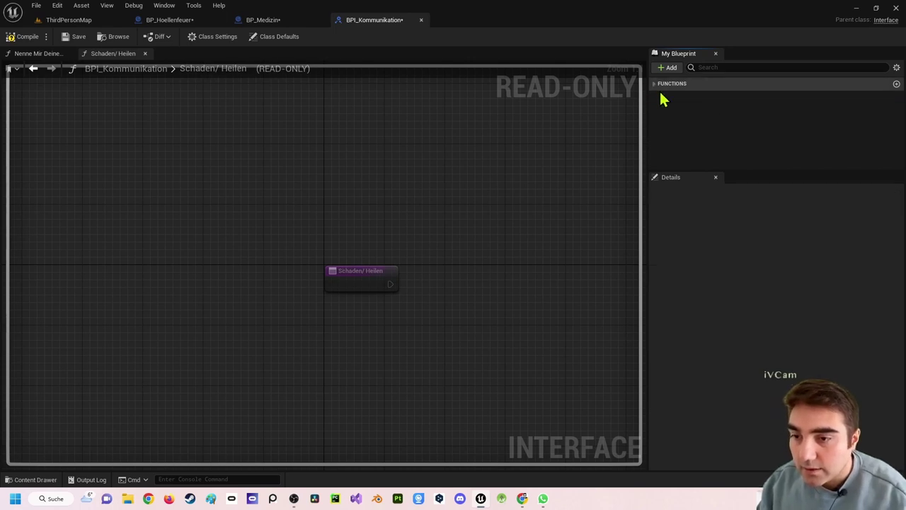
click(672, 96)
click(688, 107)
click(694, 97)
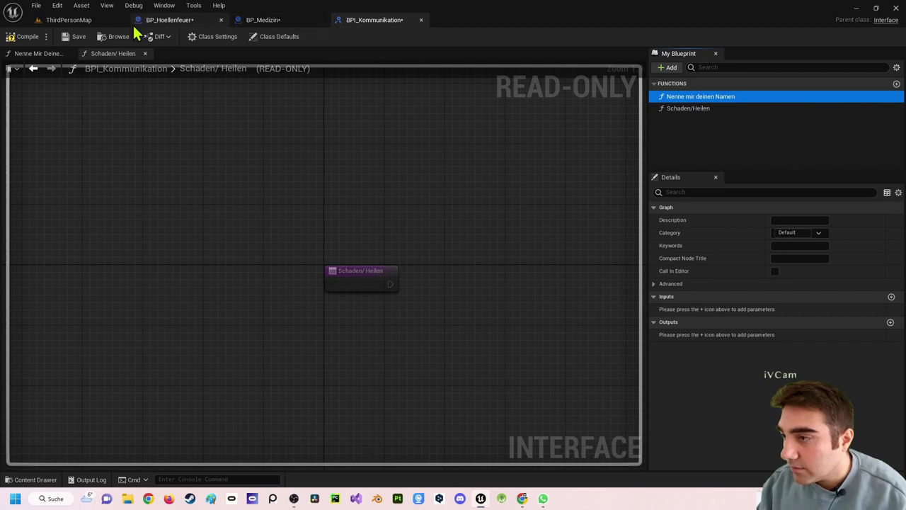
Place BP_ThirdPersonCharacter from ThirdPerson/Blueprints beside the spheres and delete the PlayerStart.
click(65, 21)
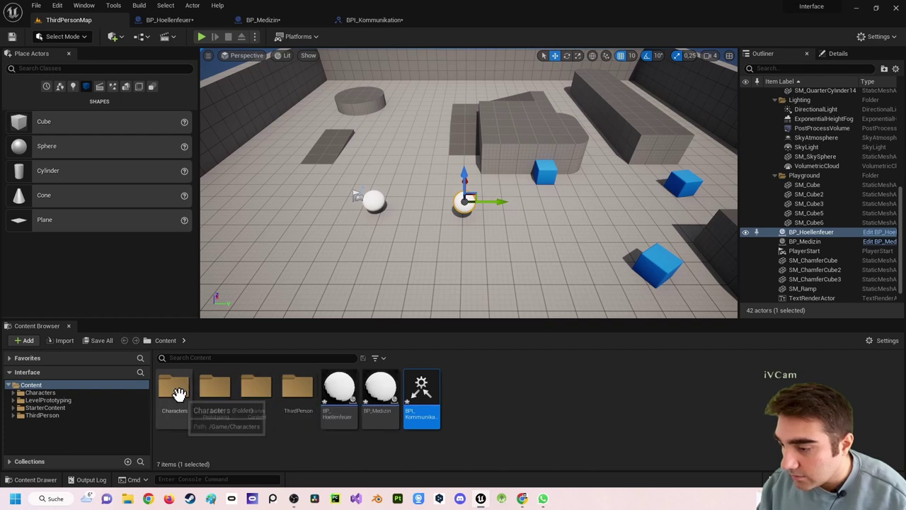
double_click(175, 390)
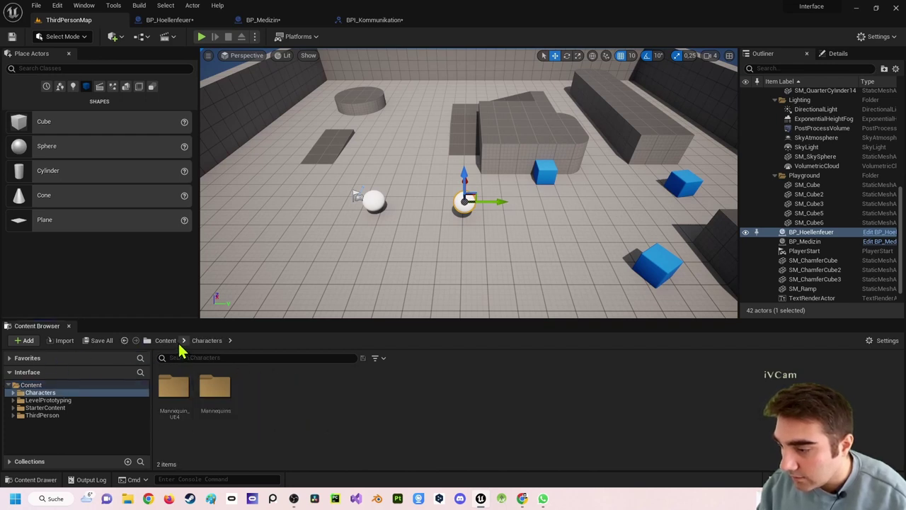
click(167, 341)
click(298, 386)
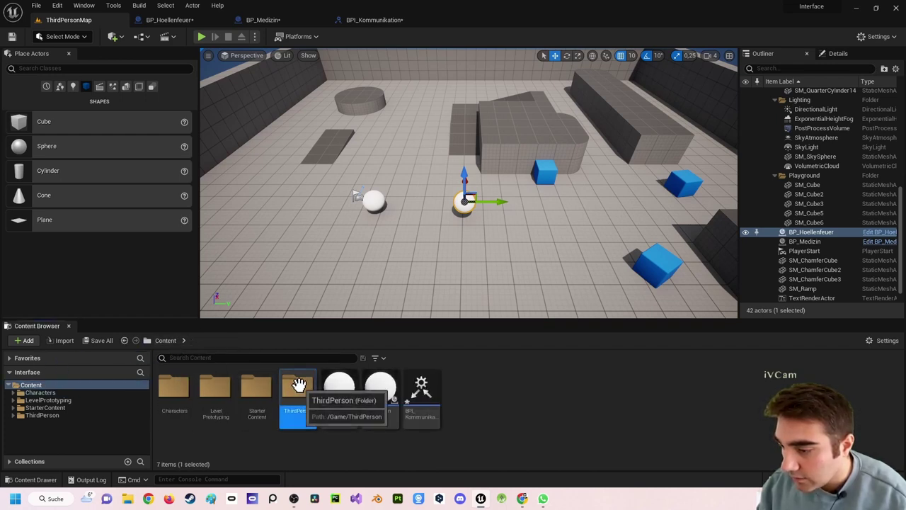
double_click(298, 386)
double_click(175, 386)
click(181, 390)
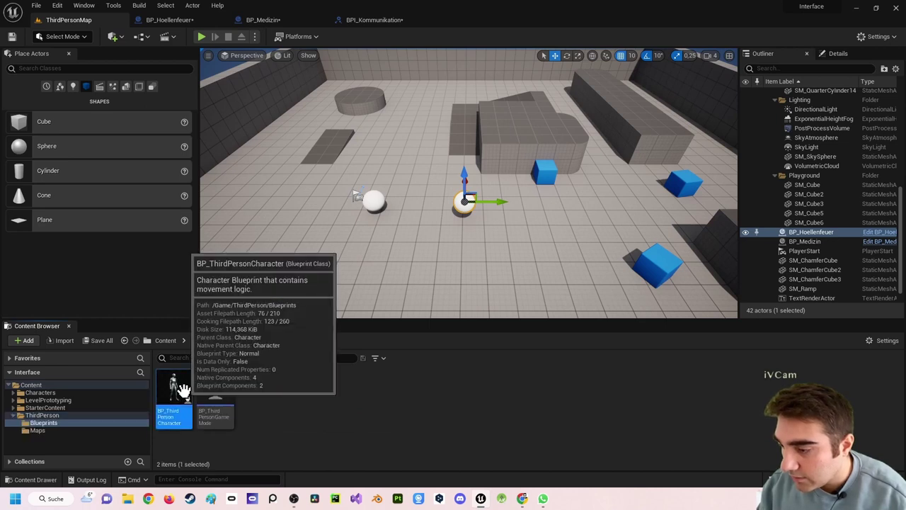
drag(181, 390, 314, 202)
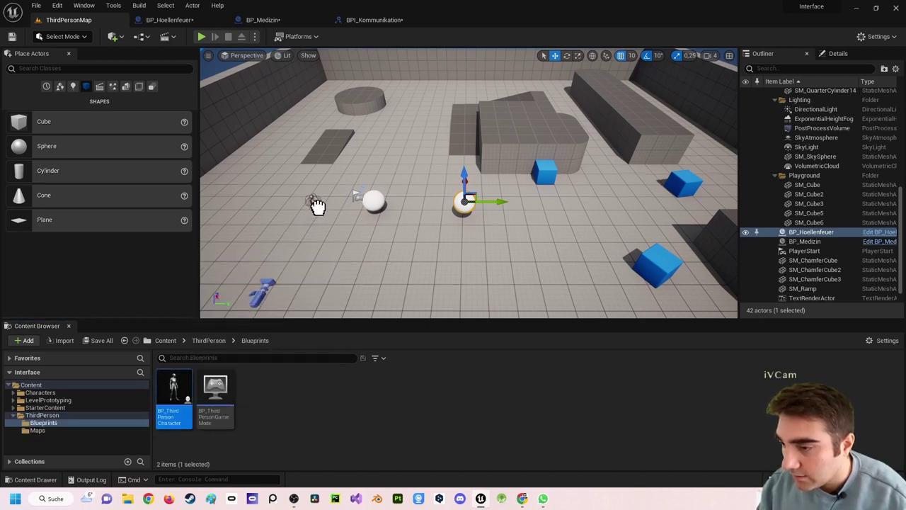
click(359, 193)
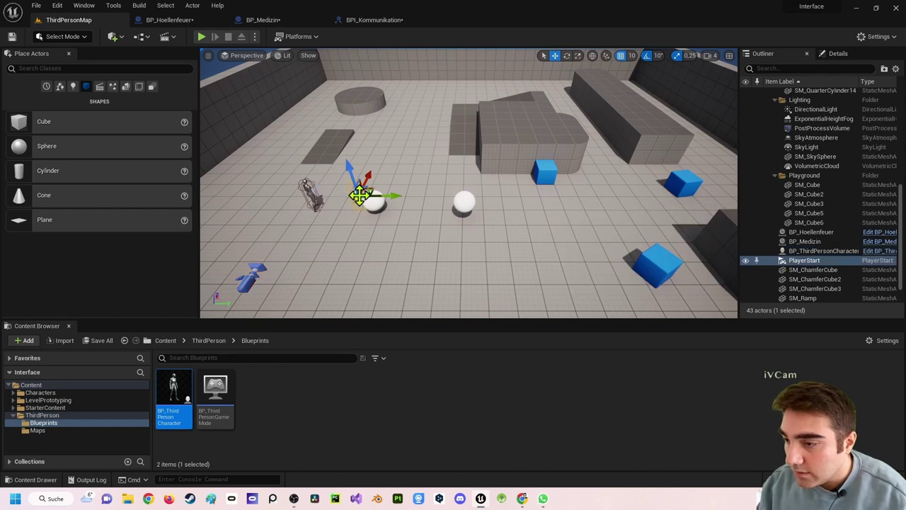
right_drag(361, 195, 409, 191)
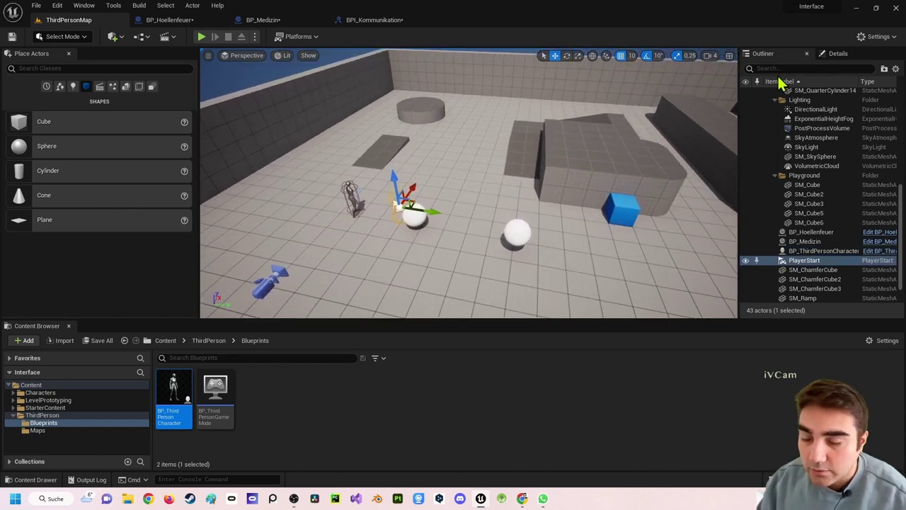
key(Delete)
Set the placed character's Auto Possess Player to Player 0.
click(352, 191)
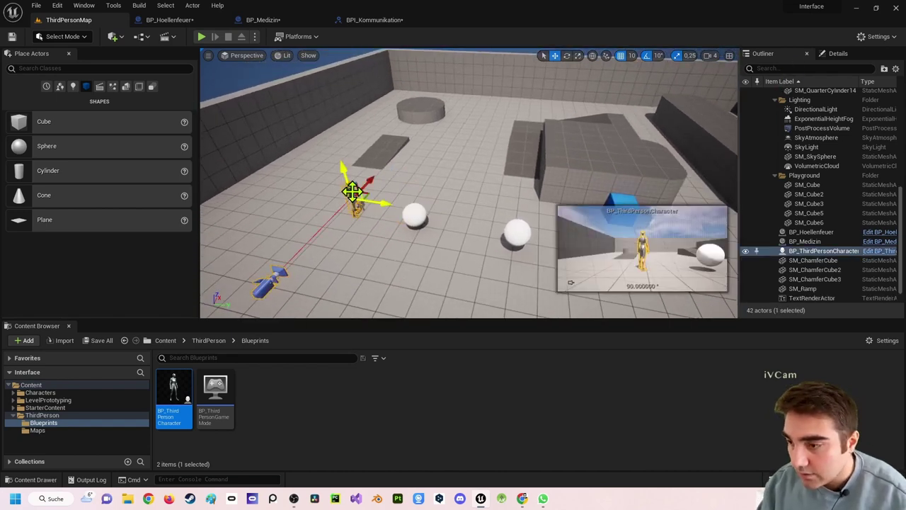
click(837, 54)
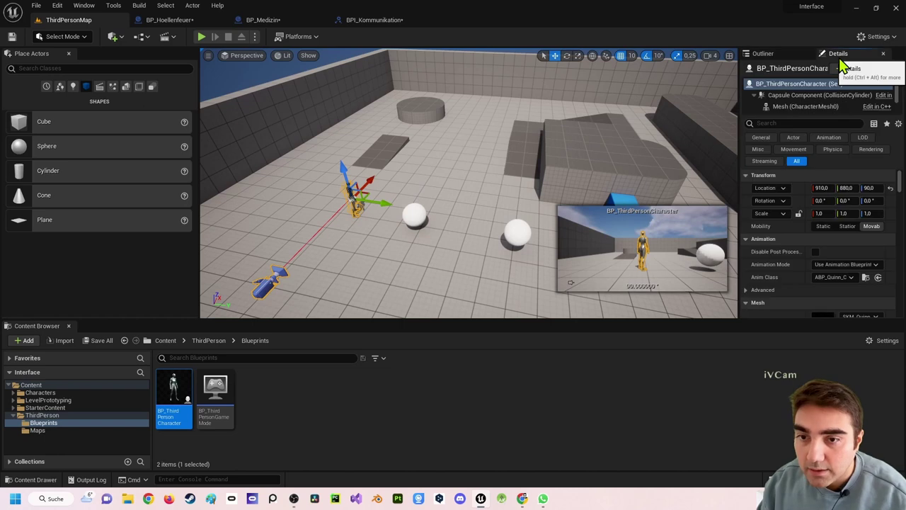
click(781, 122)
text(posses)
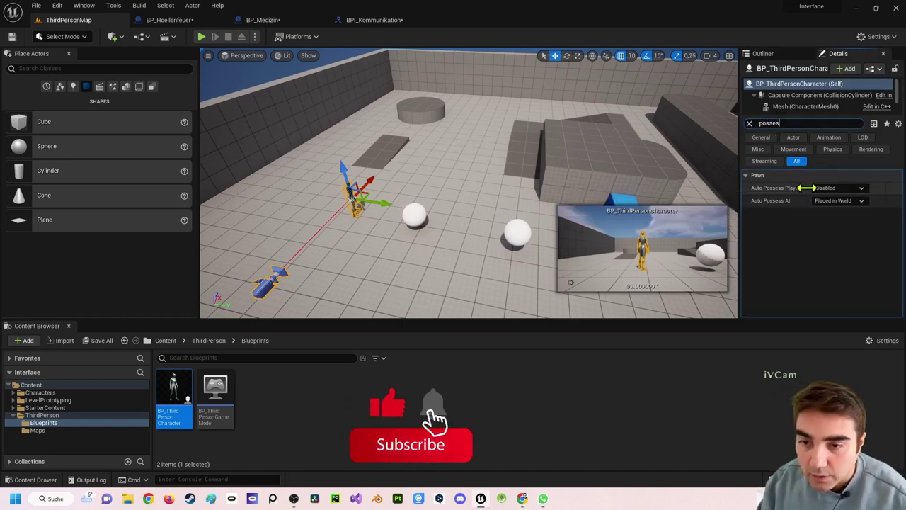
click(825, 188)
click(825, 206)
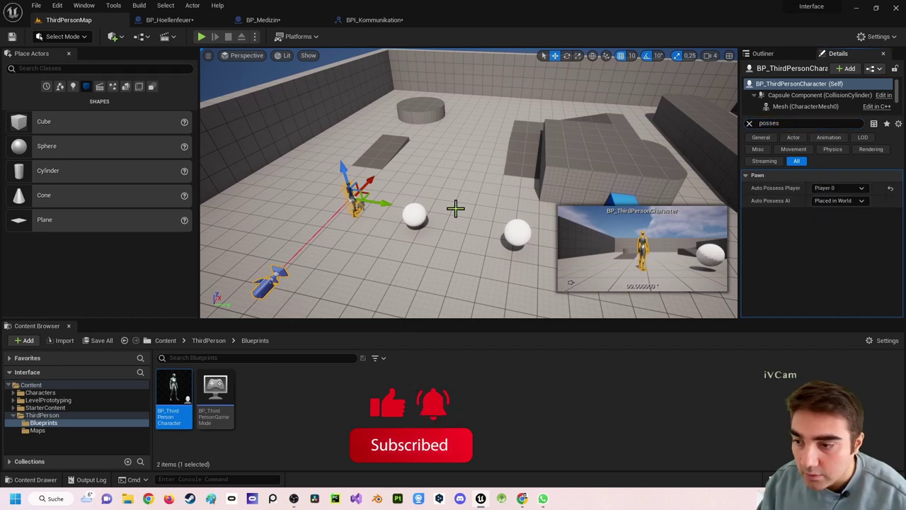
click(322, 264)
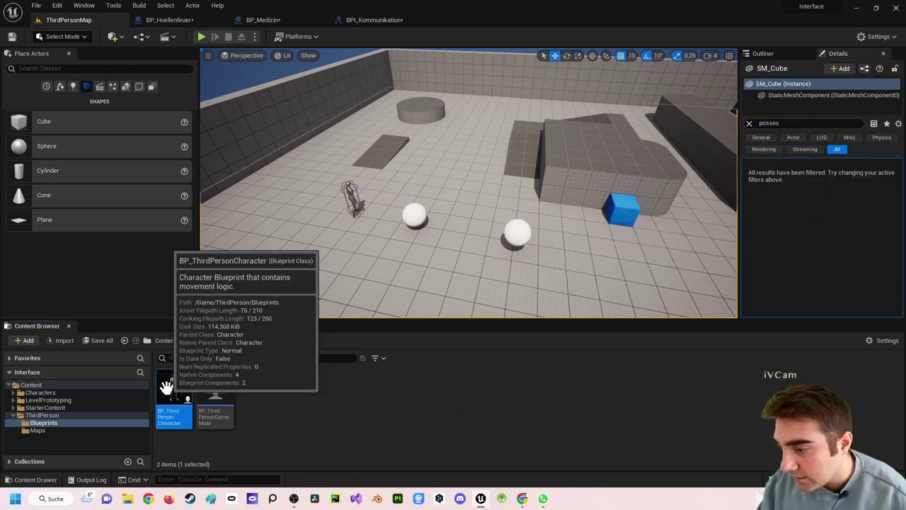
Add an Integer variable Lebenspunkte to BP_ThirdPersonCharacter and compile.
double_click(168, 389)
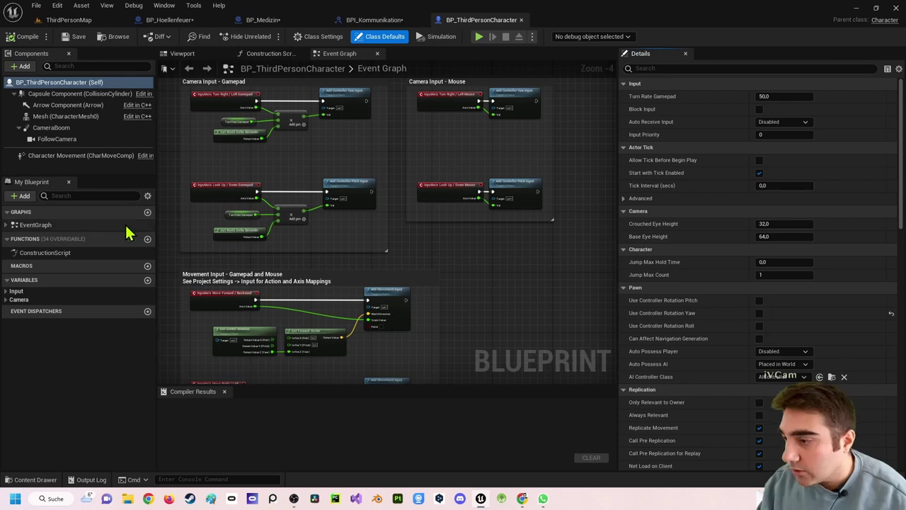
click(147, 279)
text(Lebenspunk)
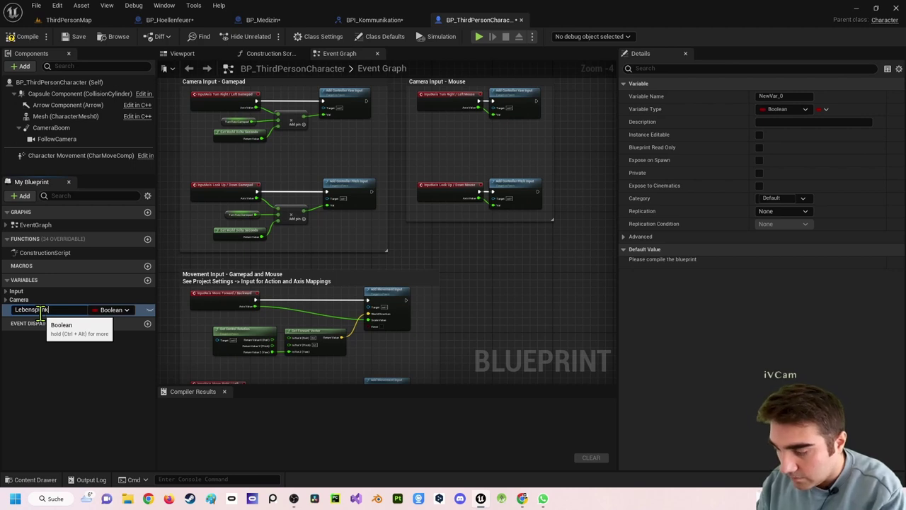
text(te)
key(Return)
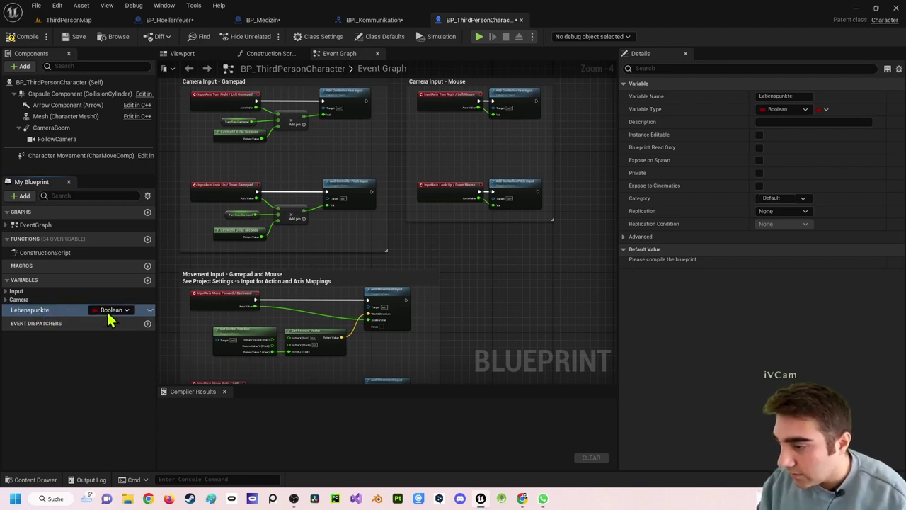
click(109, 311)
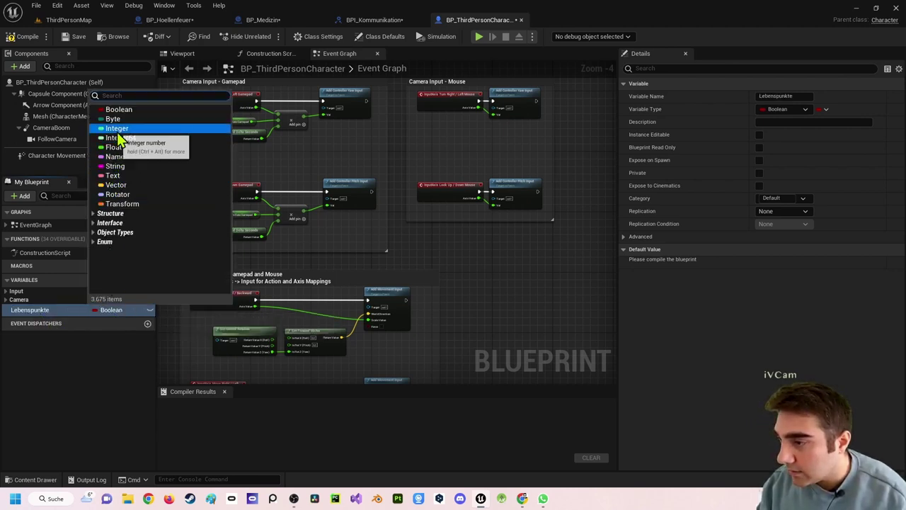
click(115, 128)
click(24, 36)
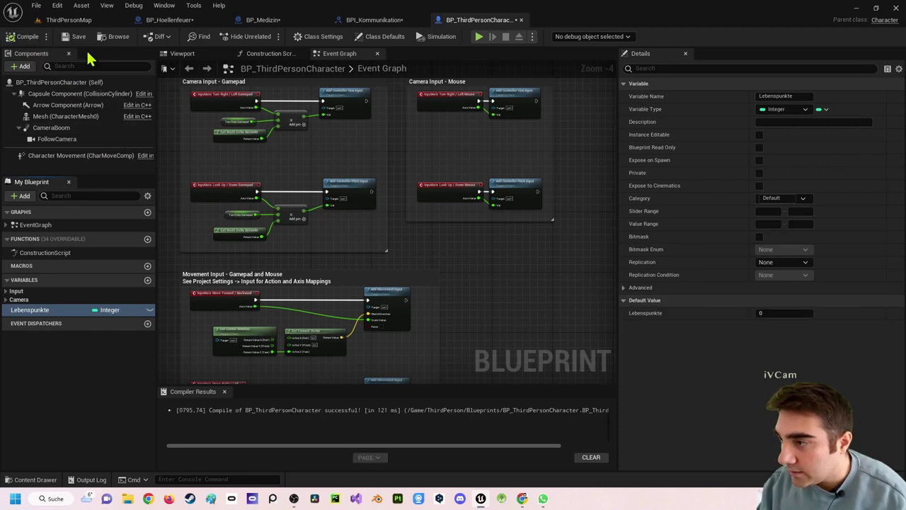
Set Lebenspunkte's default value to 100, recompile, and select the character in the level.
click(761, 315)
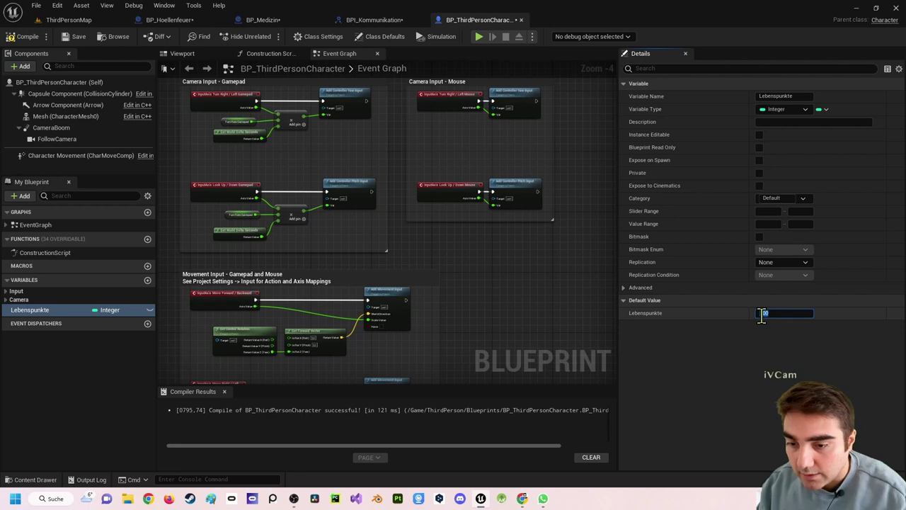
text(100)
click(35, 39)
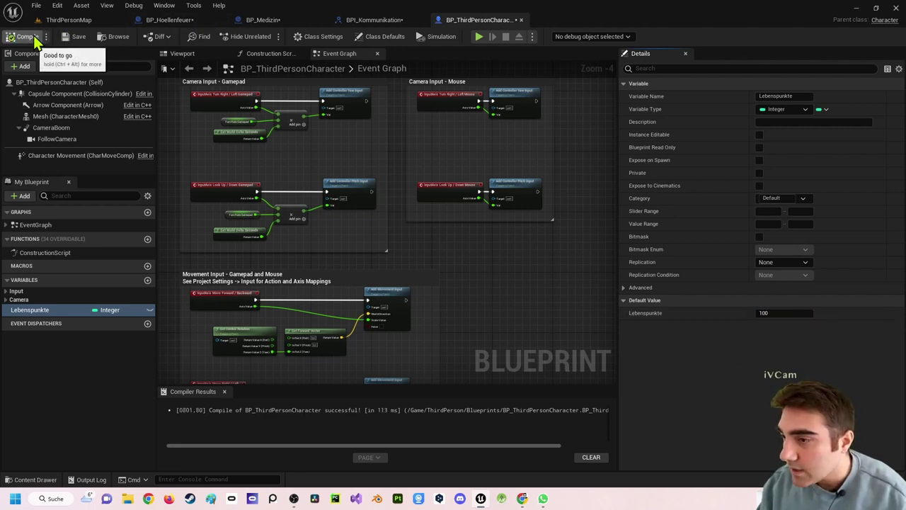
right_drag(518, 290, 450, 198)
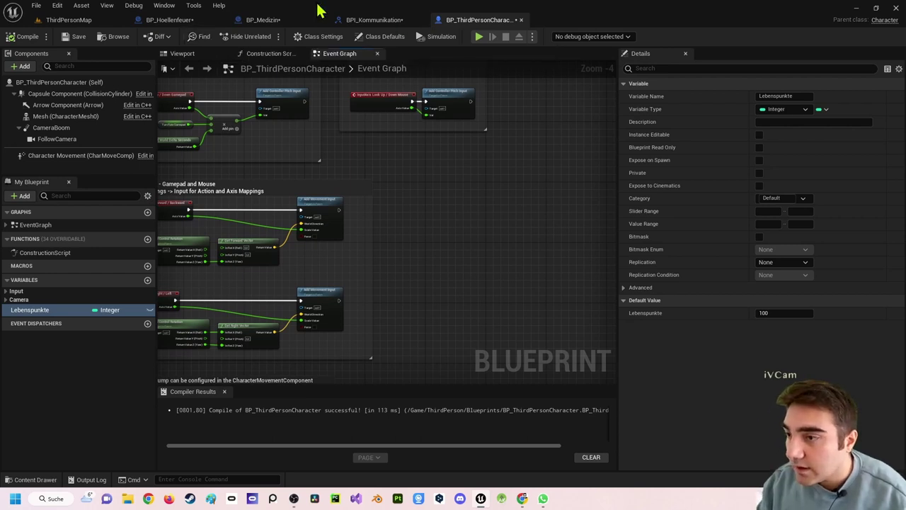
click(70, 20)
click(349, 192)
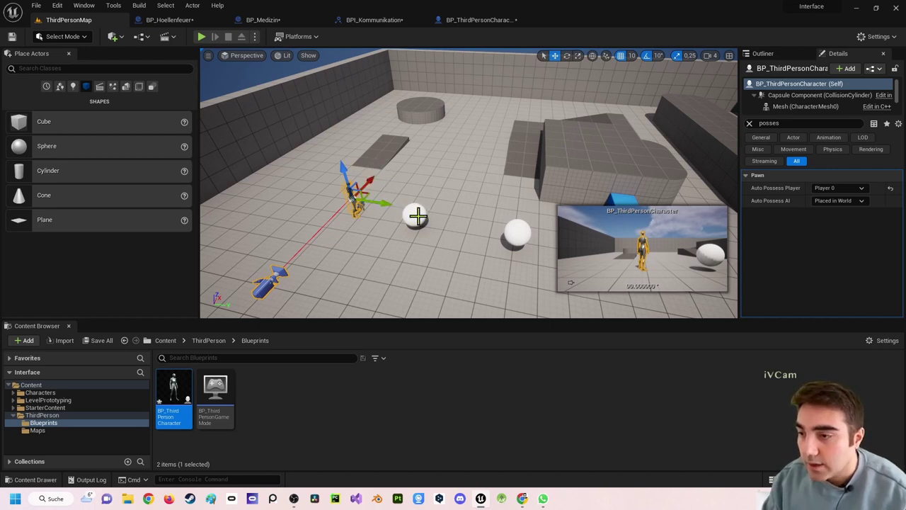
Add an Event Hit node to the character's Event Graph.
click(470, 21)
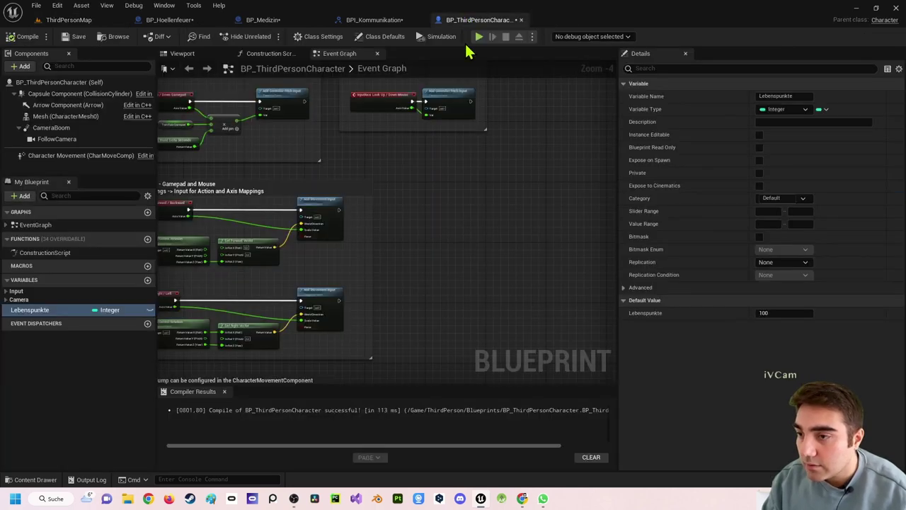
right_drag(459, 221, 364, 141)
right_click(364, 142)
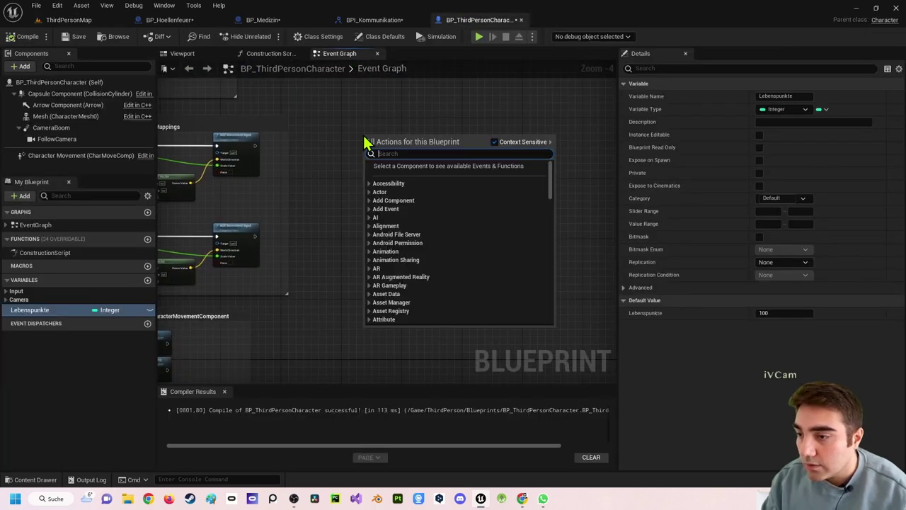
text(event)
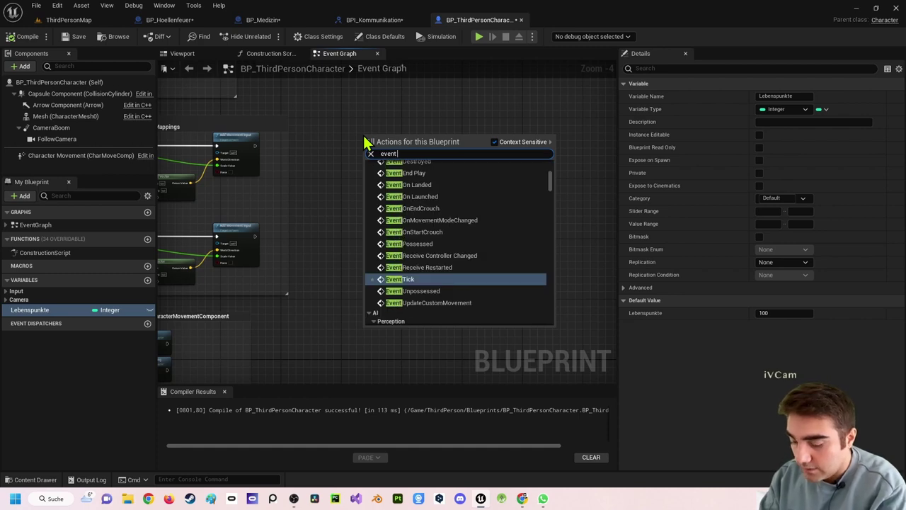
text( hit)
key(Return)
scroll(454, 165, up, 2)
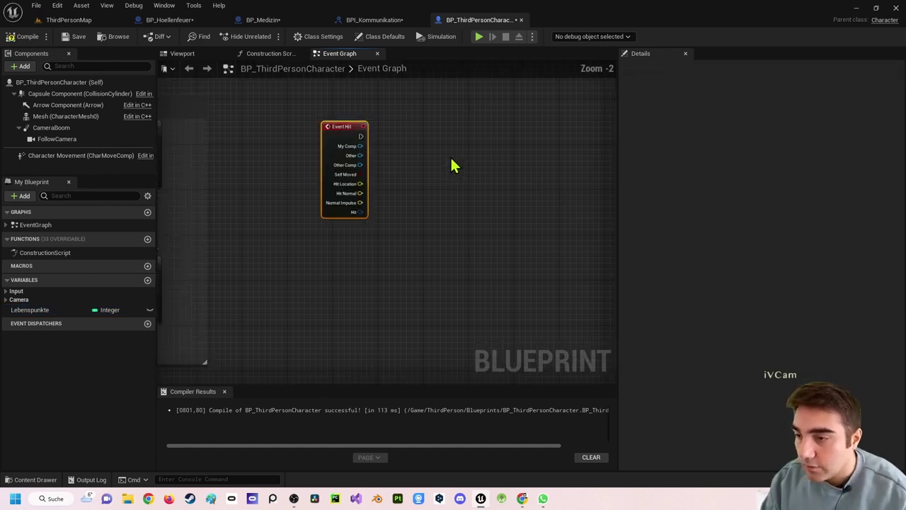
scroll(400, 209, up, 2)
scroll(379, 224, down, 3)
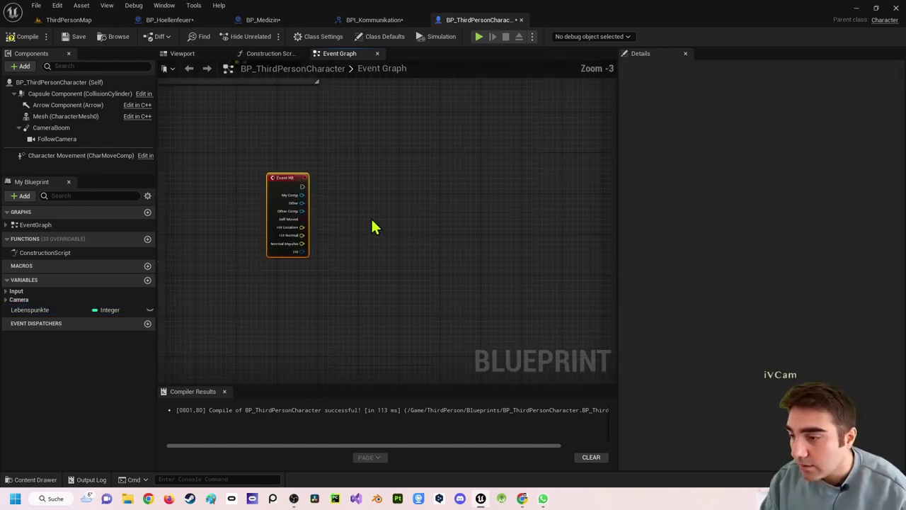
Split the Event Hit node's Hit pin into separate struct pins.
right_click(302, 252)
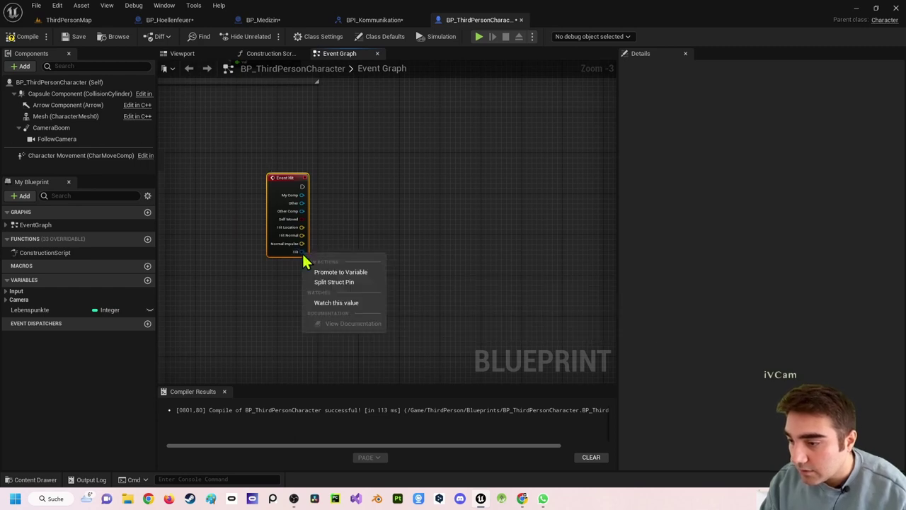
click(330, 282)
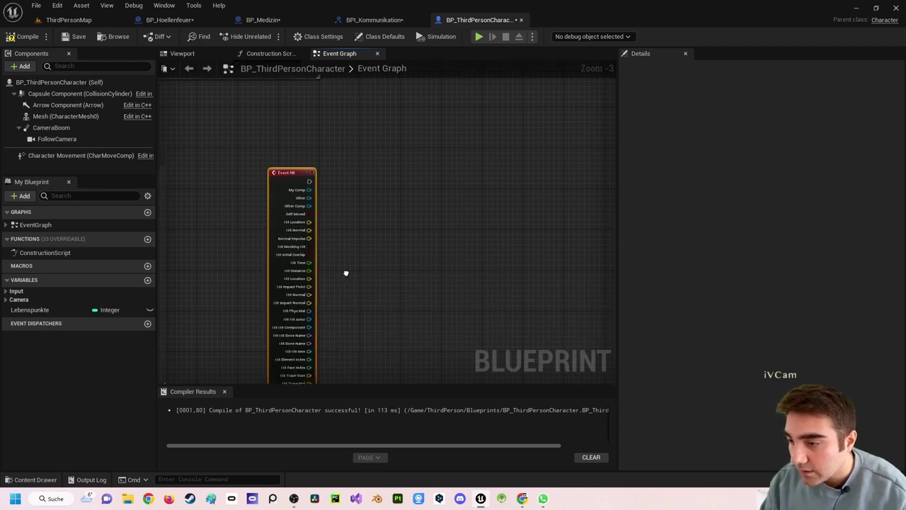
mouse_move(346, 271)
right_down()
mouse_move(318, 224)
mouse_move(310, 232)
right_up()
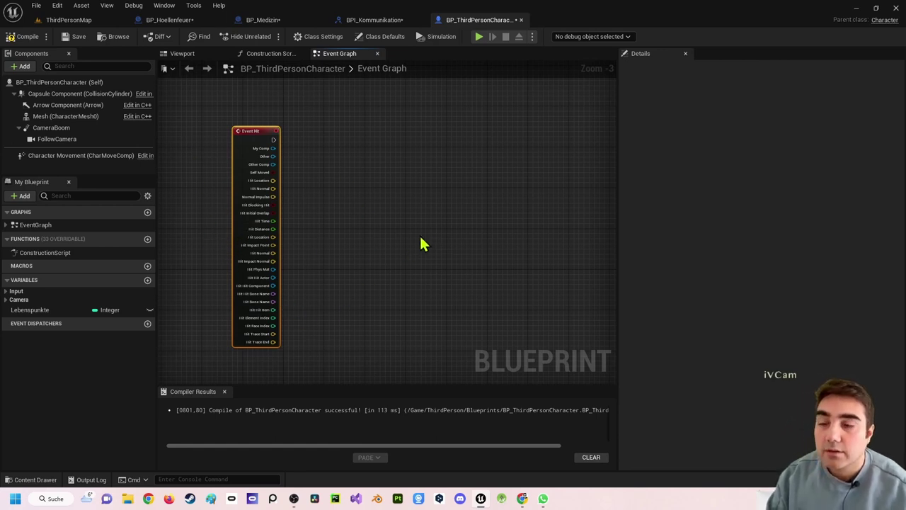
right_drag(420, 245, 391, 251)
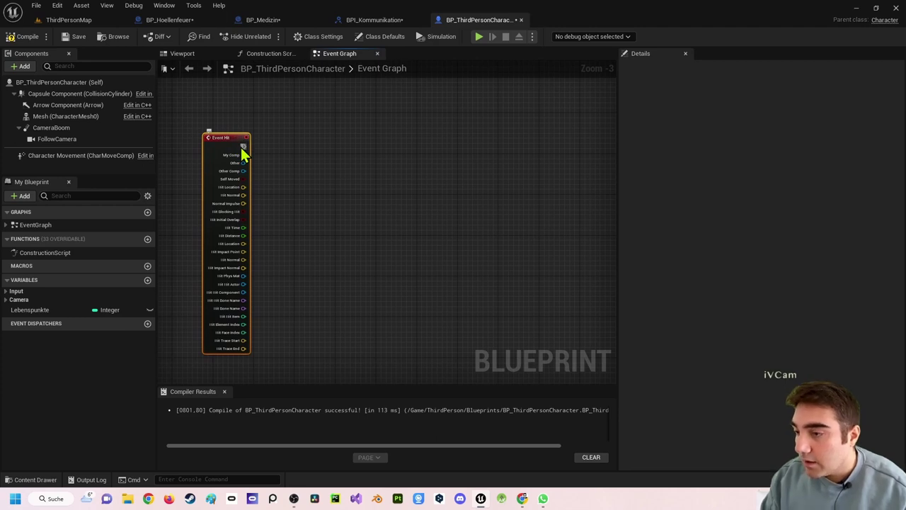
Wire Event Hit to a Nenne Mir Deinen Namen message targeting Hit Actor, then compile.
click(365, 20)
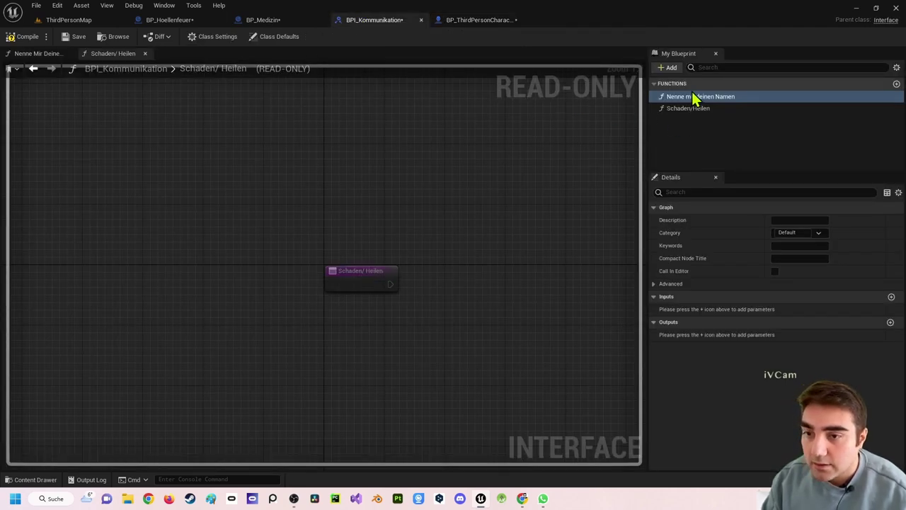
click(467, 21)
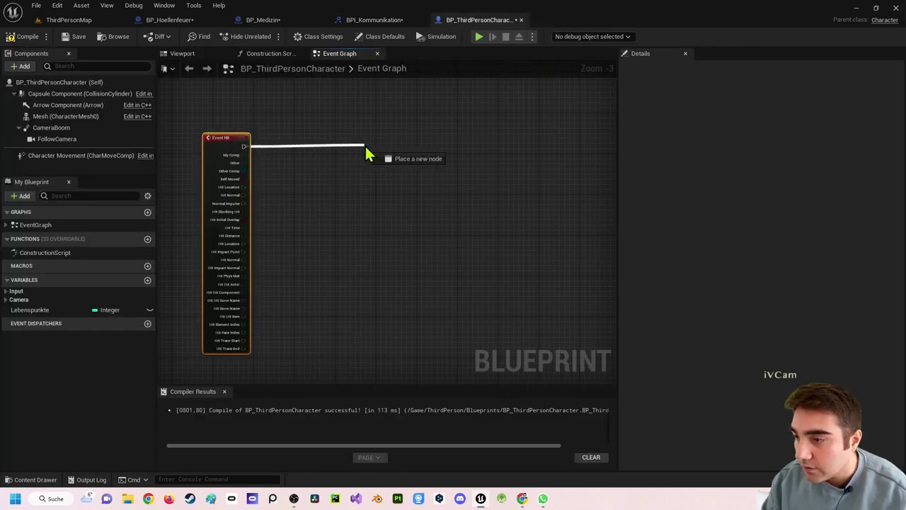
drag(243, 147, 364, 148)
text(nenne)
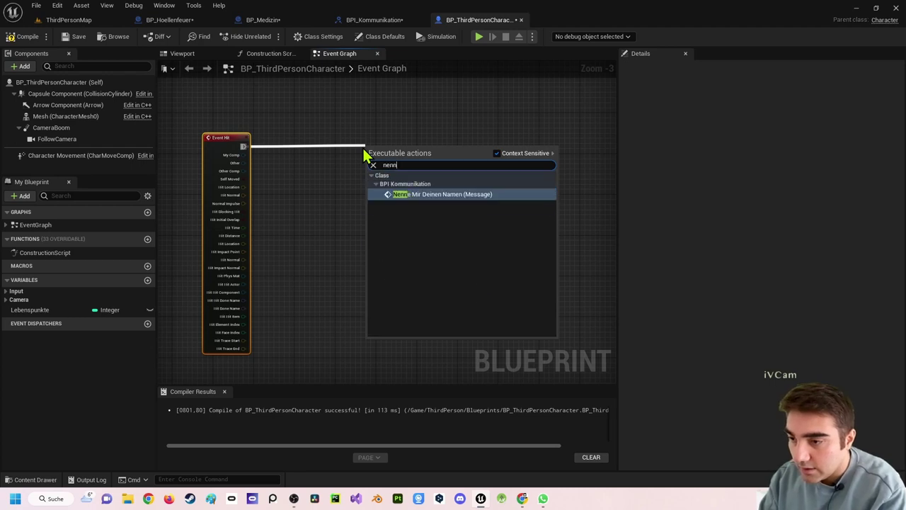
click(469, 198)
drag(424, 145, 429, 130)
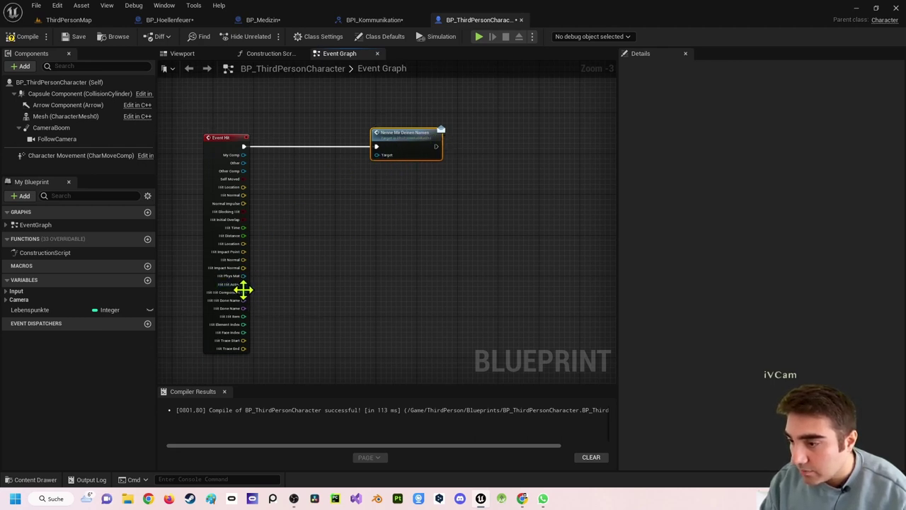
drag(243, 286, 385, 157)
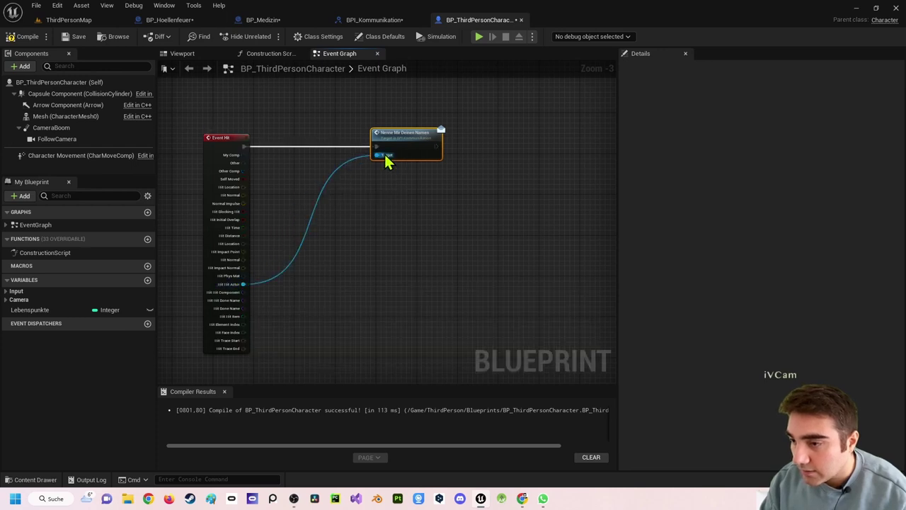
click(10, 38)
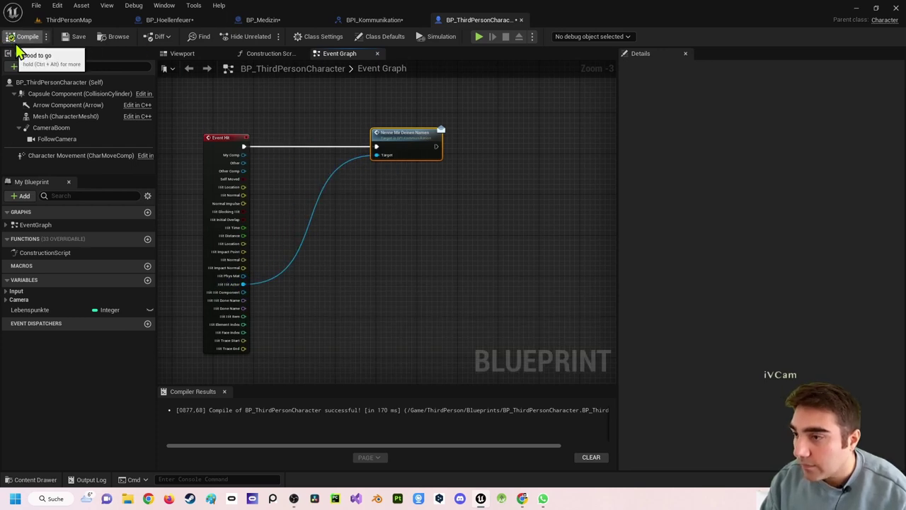
Add BPI_Kommunikation to BP_Medizin's implemented interfaces in Class Settings and compile.
click(290, 23)
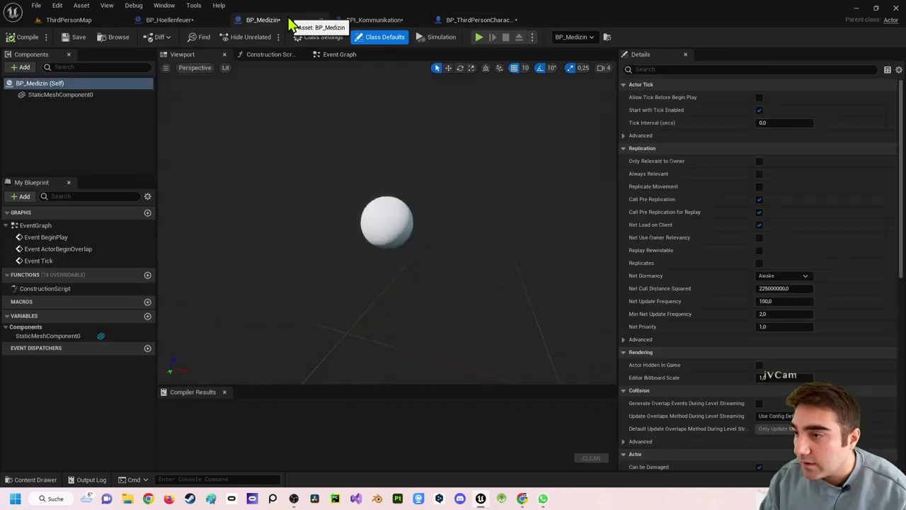
click(340, 57)
mouse_move(479, 250)
right_down()
mouse_move(317, 249)
mouse_move(370, 234)
right_up()
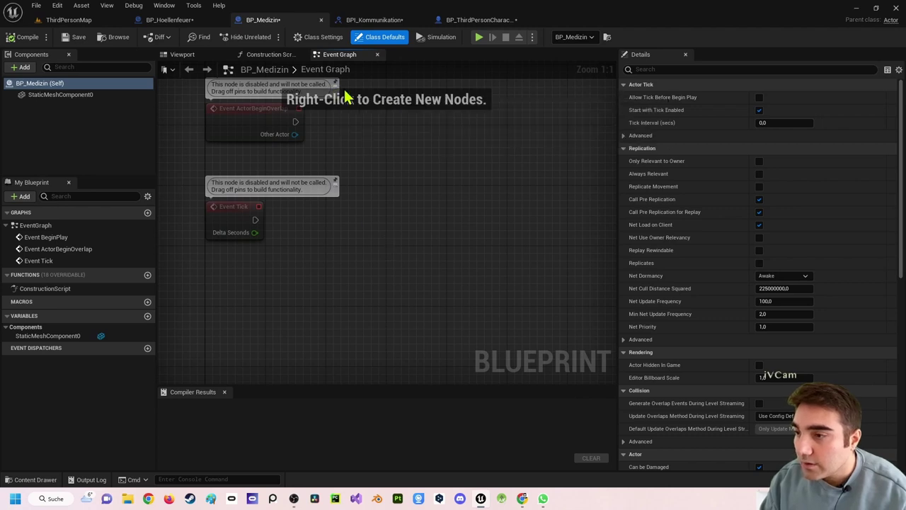
click(318, 39)
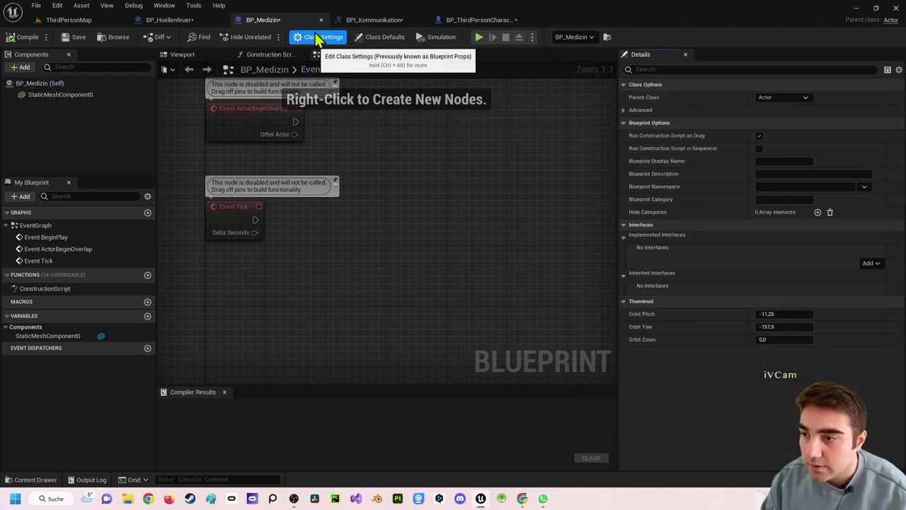
click(870, 264)
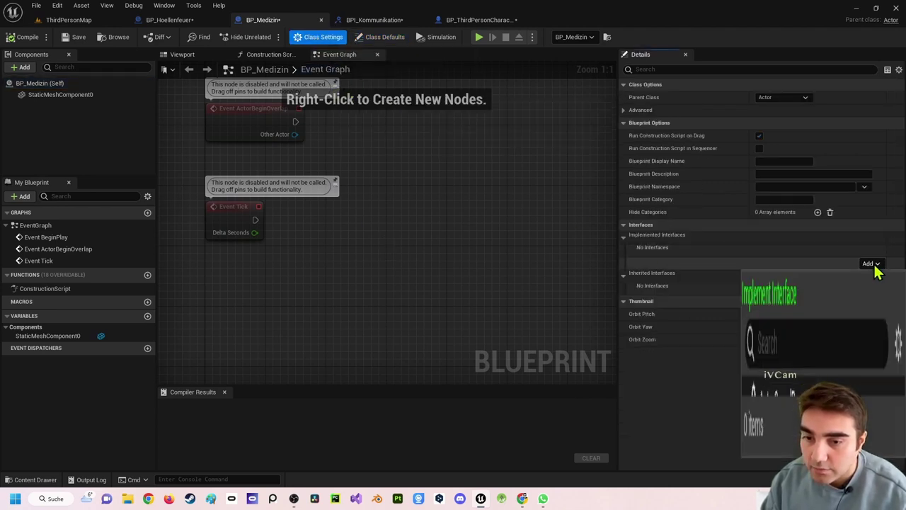
text(NB)
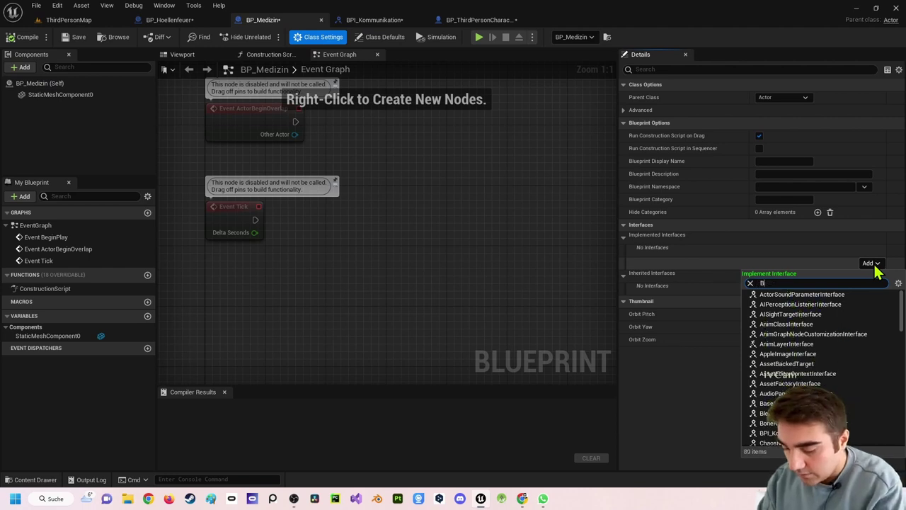
text(PI)
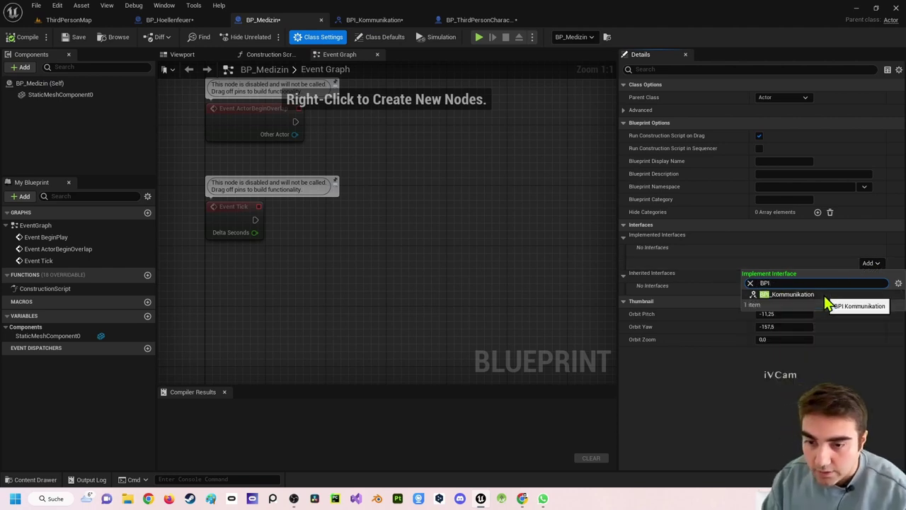
click(828, 301)
click(25, 38)
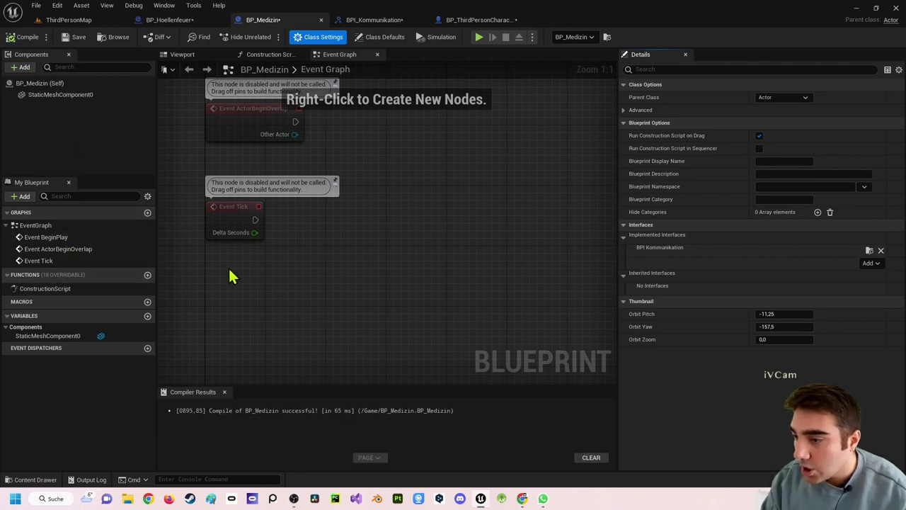
Compile the BPI_Kommunikation interface and return to BP_Medizin.
click(399, 21)
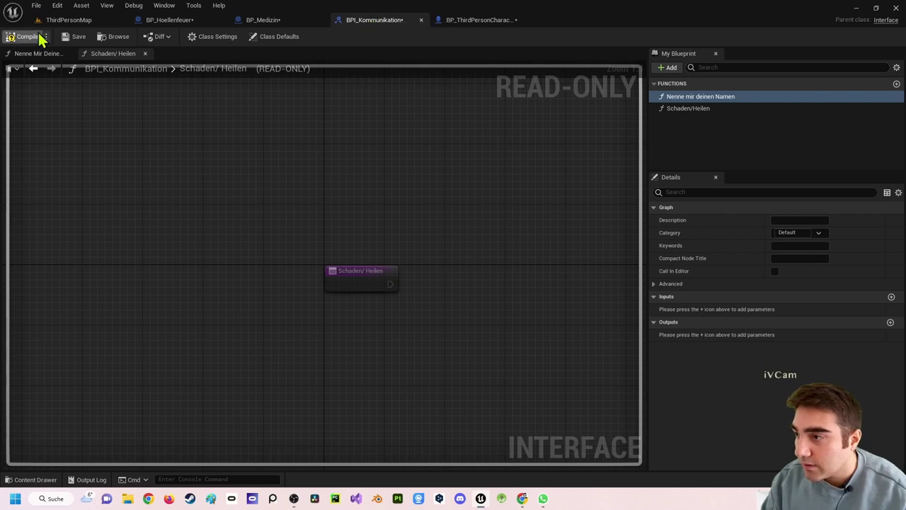
click(28, 41)
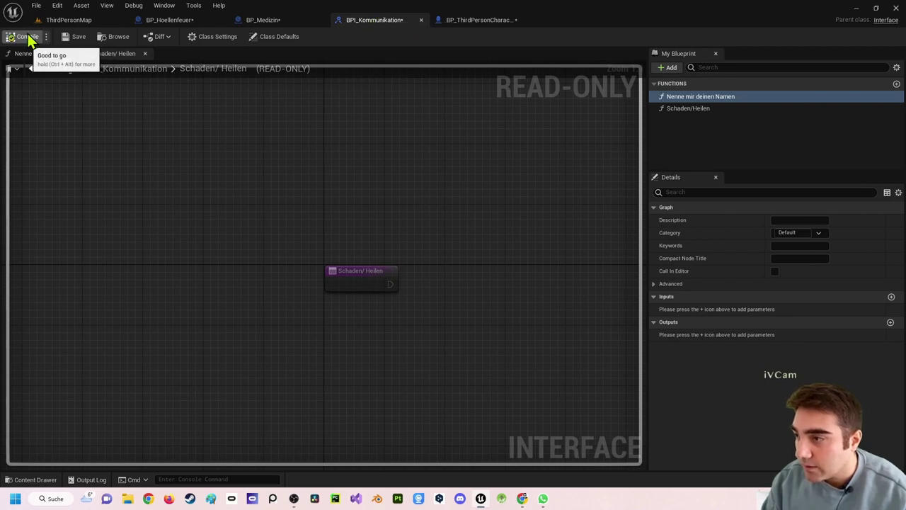
click(249, 20)
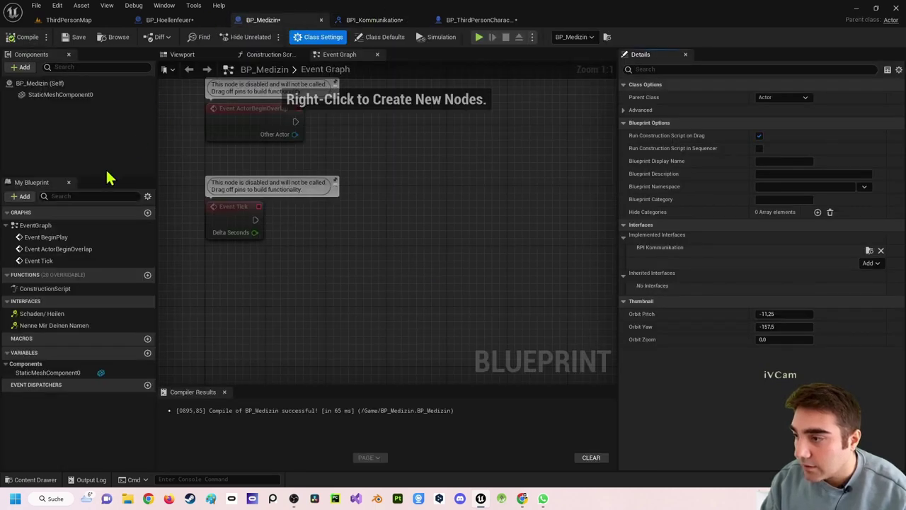
Implement the Nenne Mir Deinen Namen event in BP_Medizin with a Print String 'Ich bin deine Medizin', then compile.
click(47, 326)
right_click(47, 326)
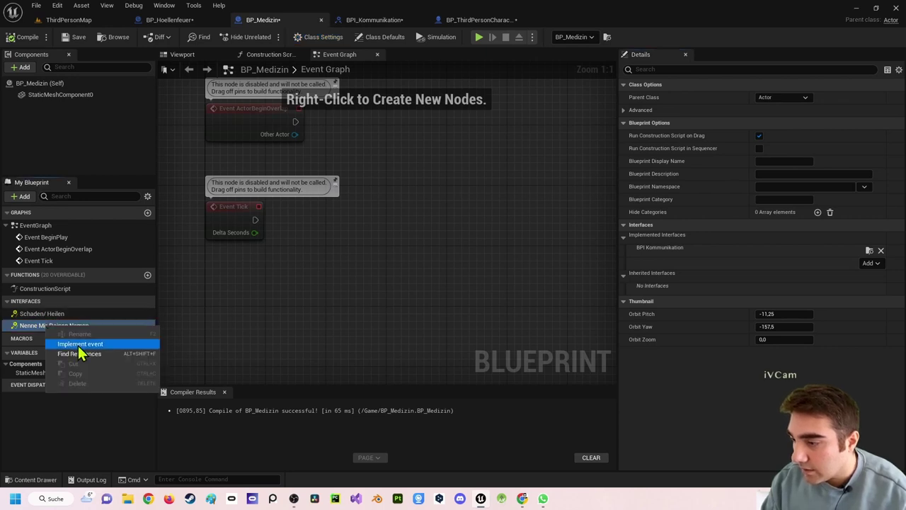
click(82, 344)
right_drag(437, 282, 336, 279)
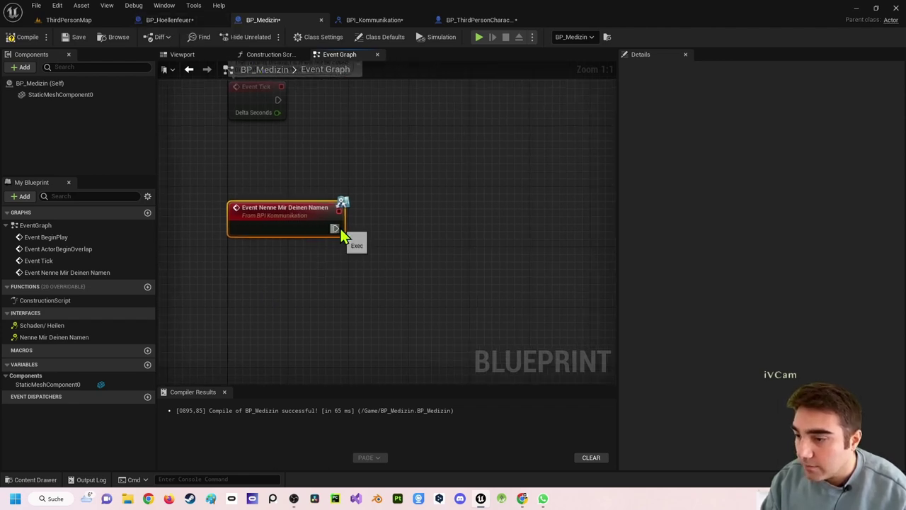
drag(336, 228, 450, 228)
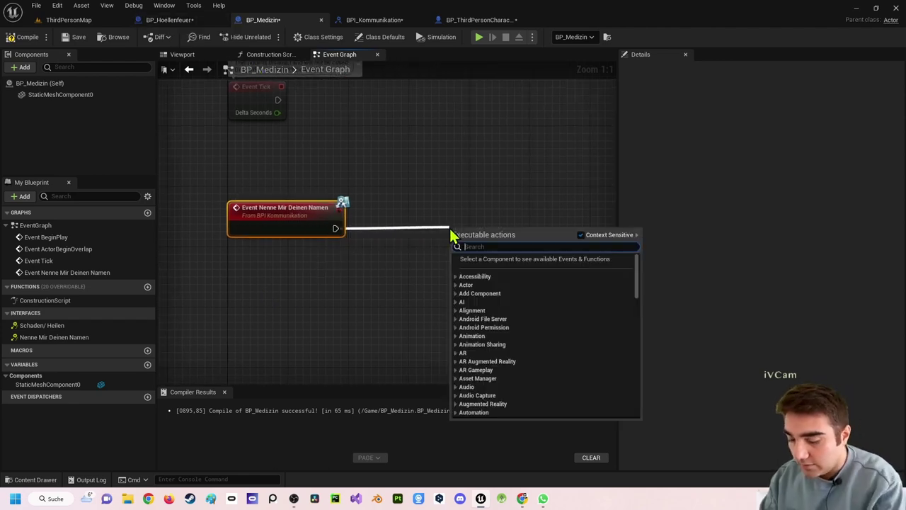
text(print)
key(Return)
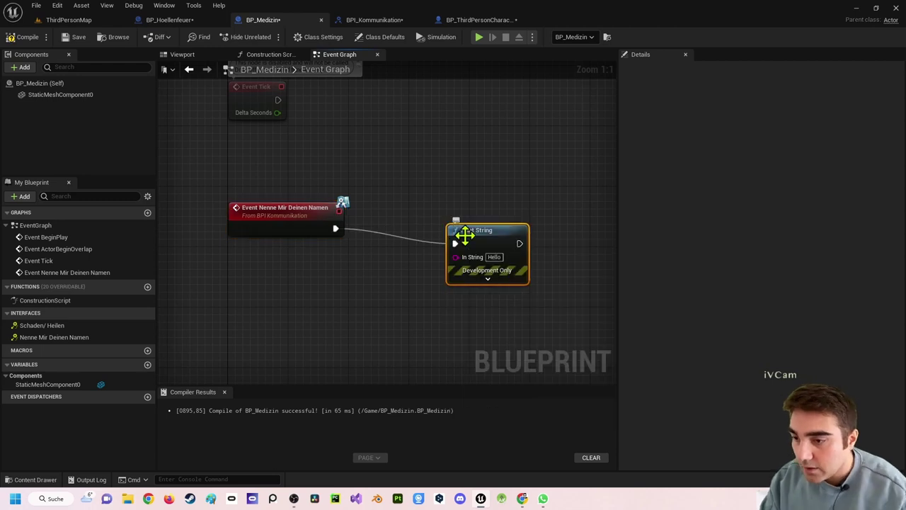
drag(464, 235, 471, 220)
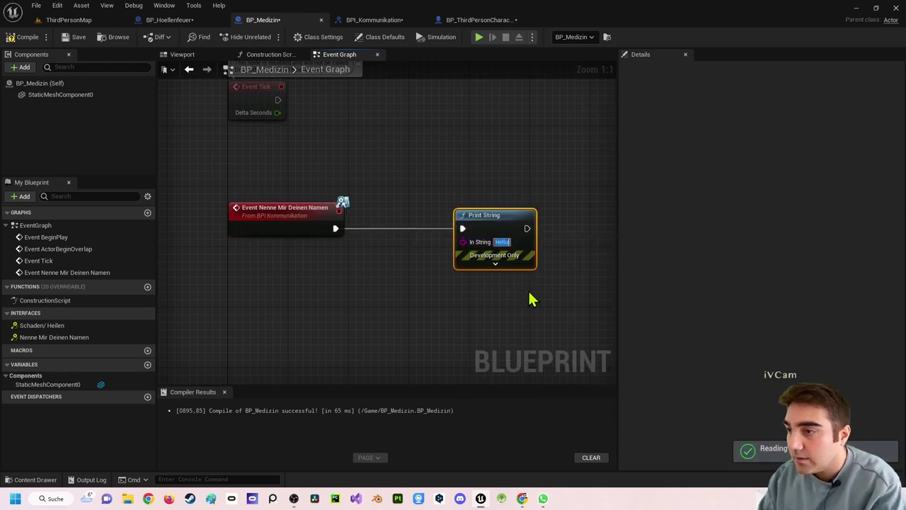
text(Ich bin die)
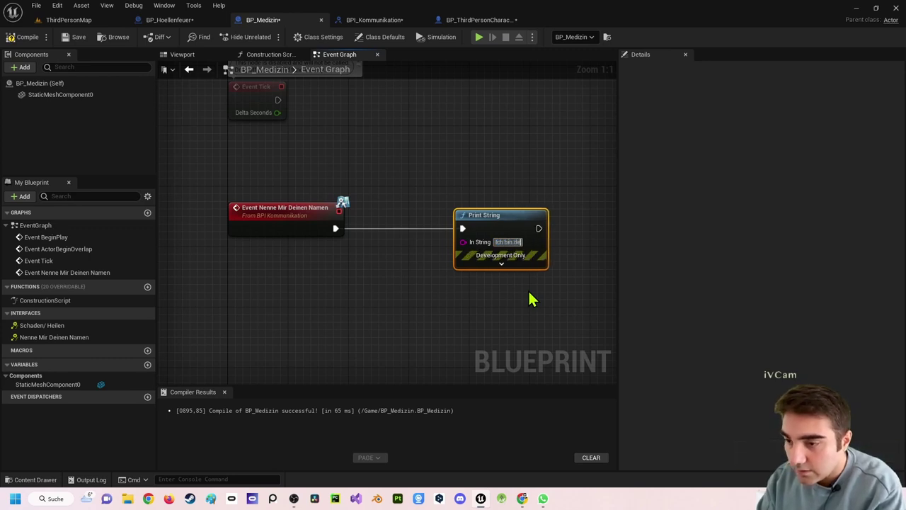
text(ine Medu)
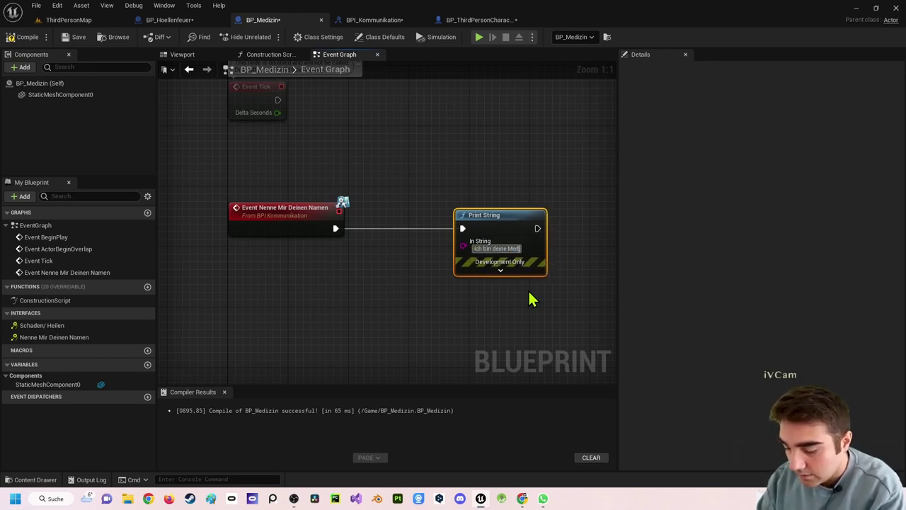
text(n)
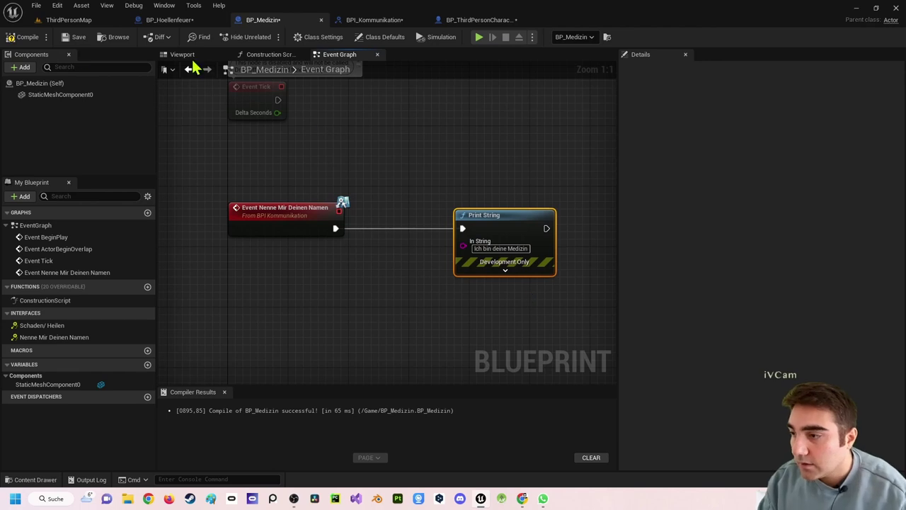
click(17, 37)
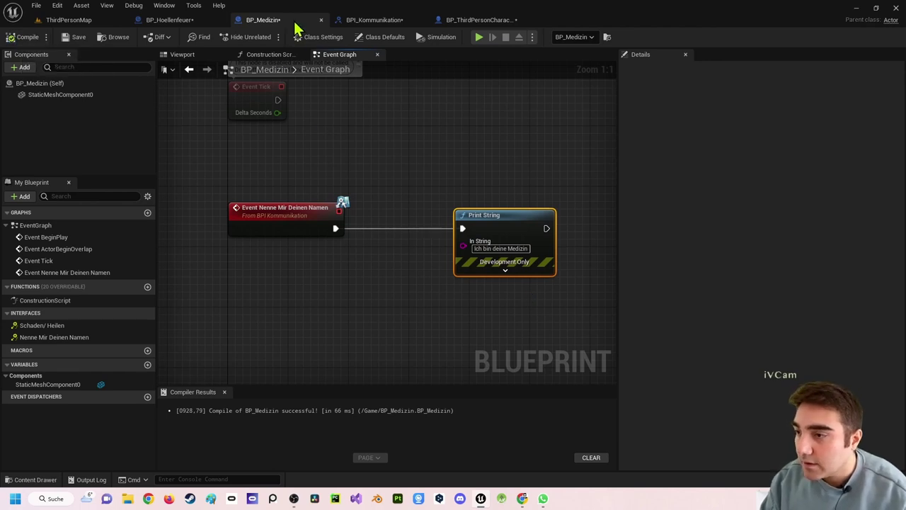
Add the BPI_Kommunikation interface to BP_Hoellenfeuer in Class Settings and compile.
click(190, 20)
click(343, 55)
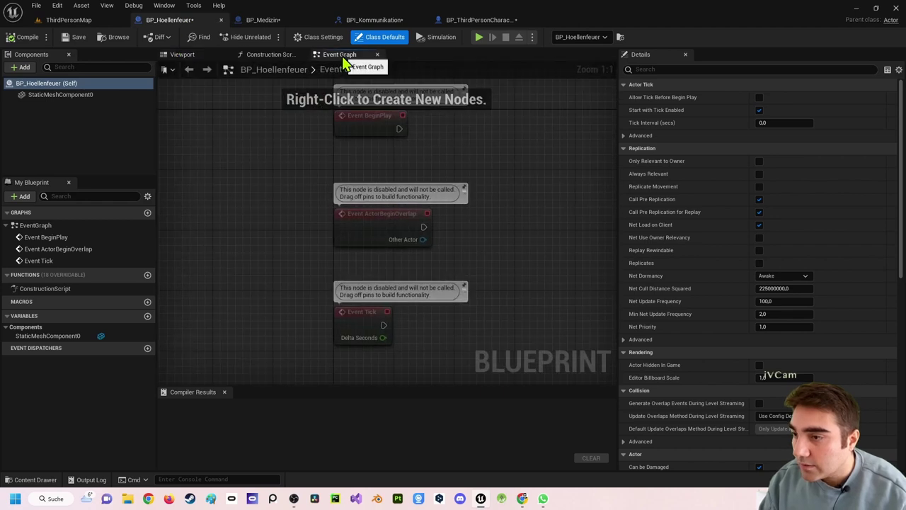
click(319, 37)
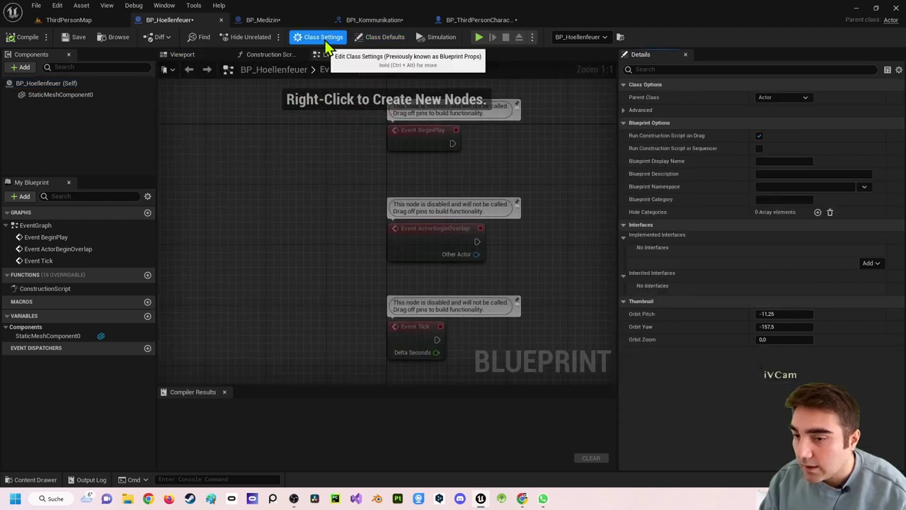
click(870, 263)
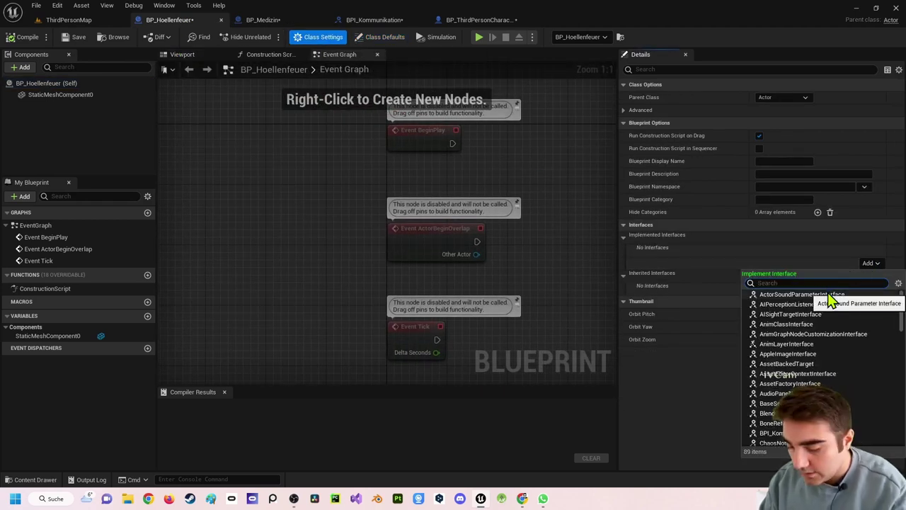
text(BPI)
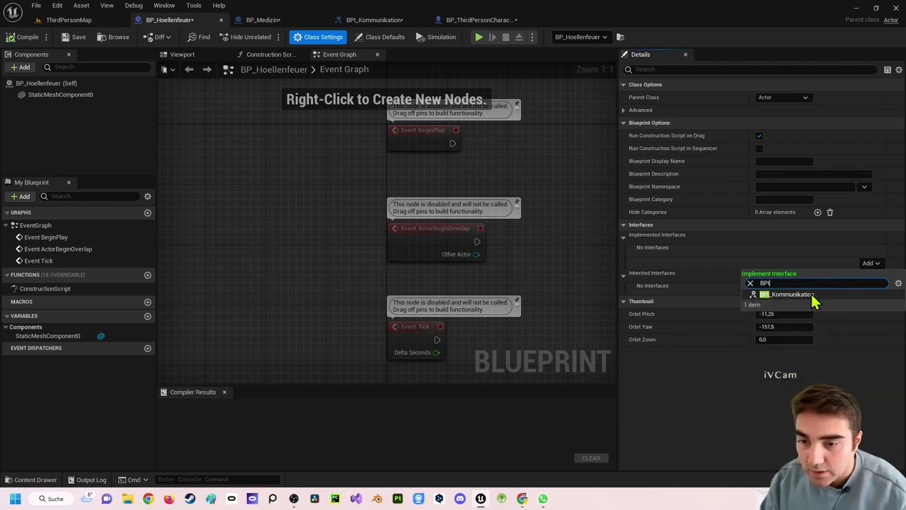
click(809, 296)
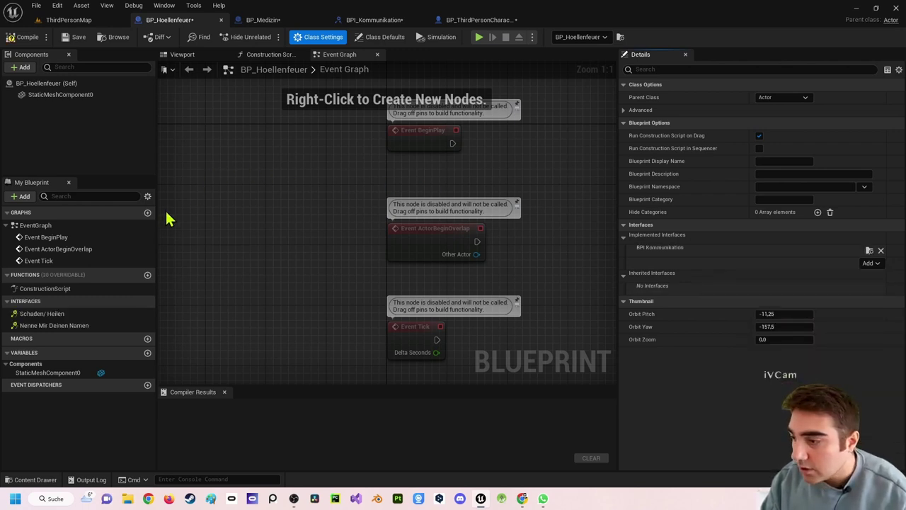
click(25, 37)
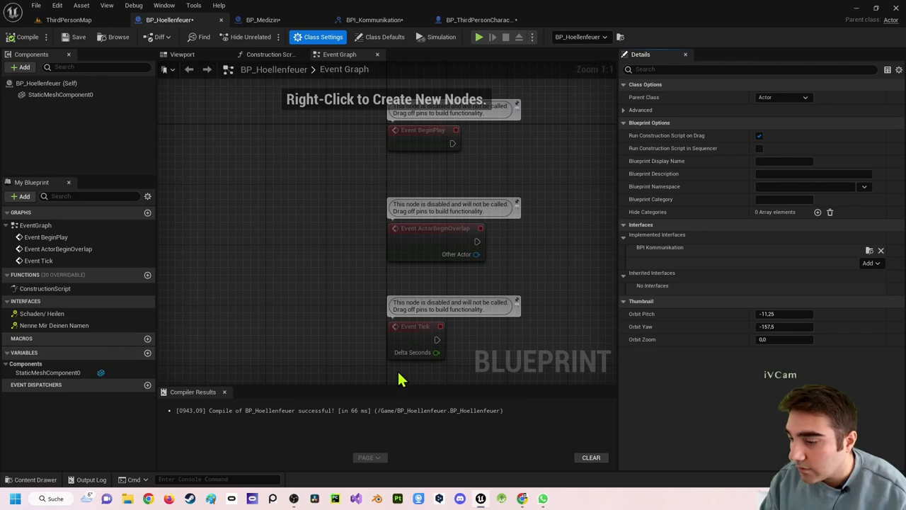
Implement the Nenne Mir Deinen Namen event with a Print String 'Ich bin dein Höllenfeuer' and compile.
right_drag(399, 380, 315, 199)
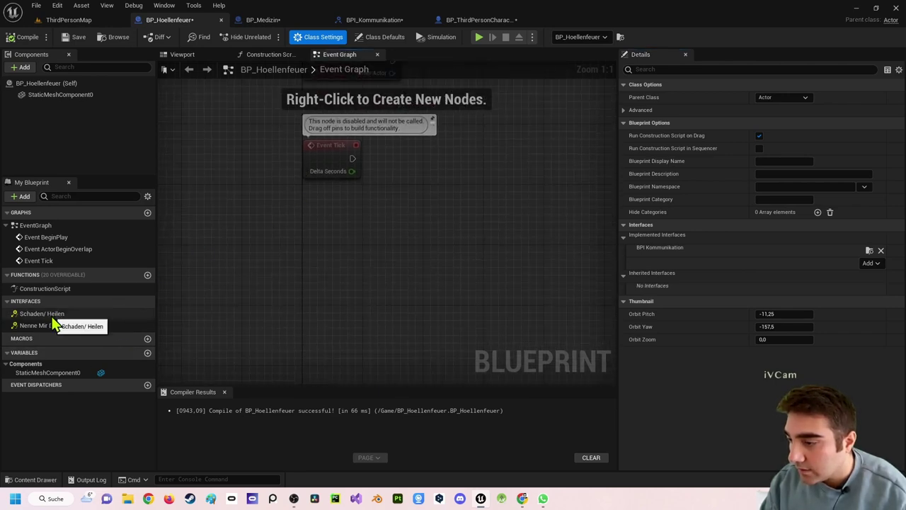
drag(32, 325, 310, 236)
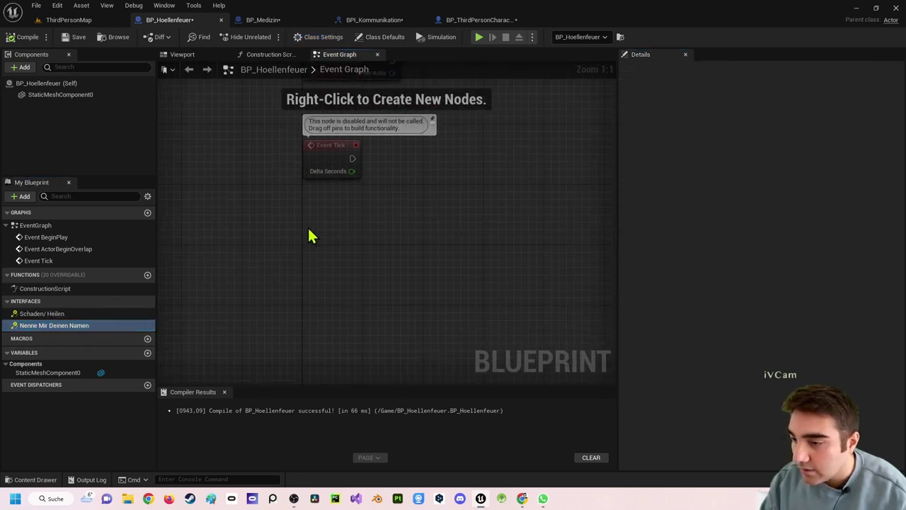
right_click(89, 326)
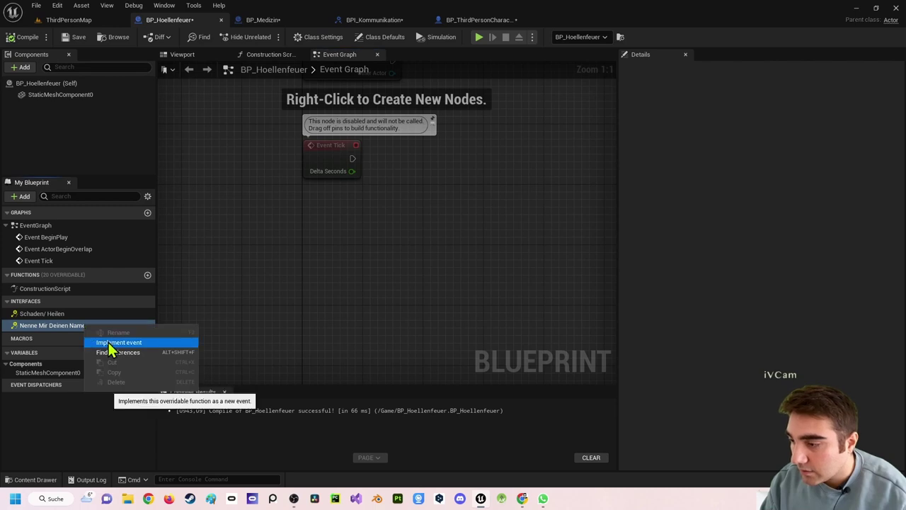
click(109, 344)
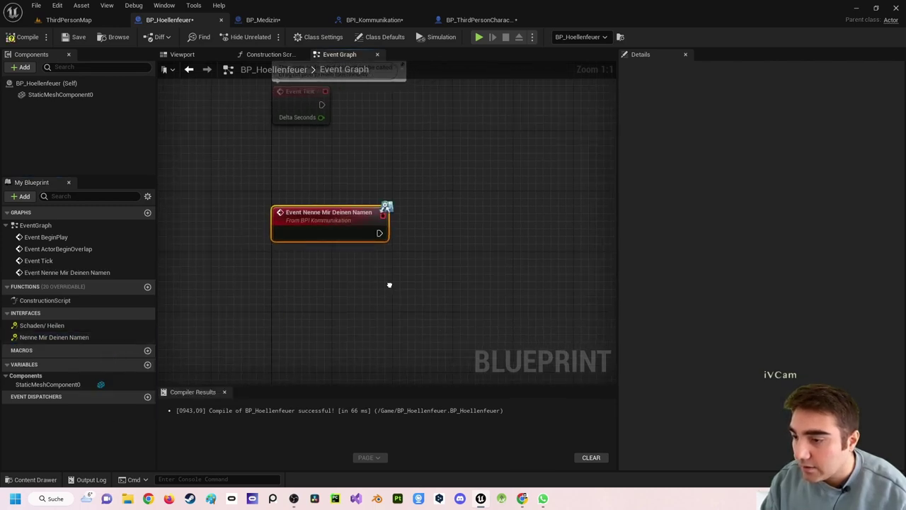
drag(318, 237, 433, 245)
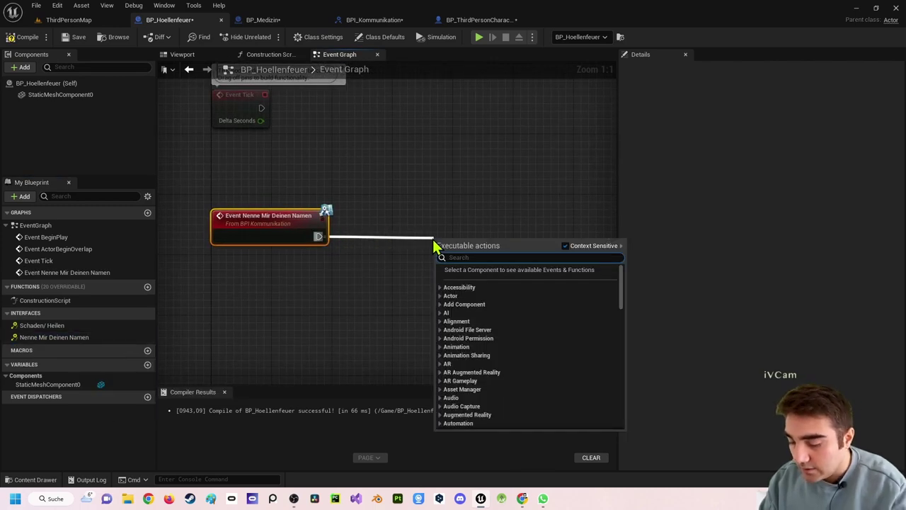
text(print)
key(Return)
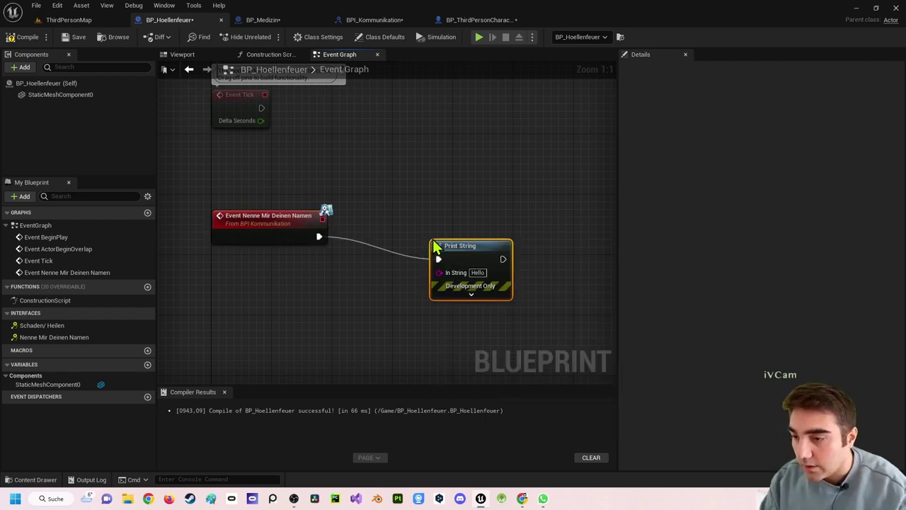
drag(435, 246, 458, 223)
click(500, 250)
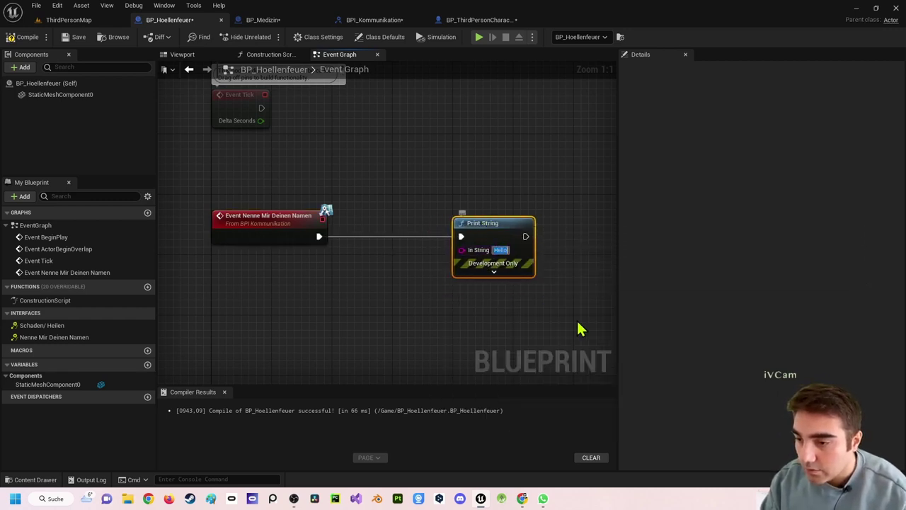
text(Ich bin dein Hö)
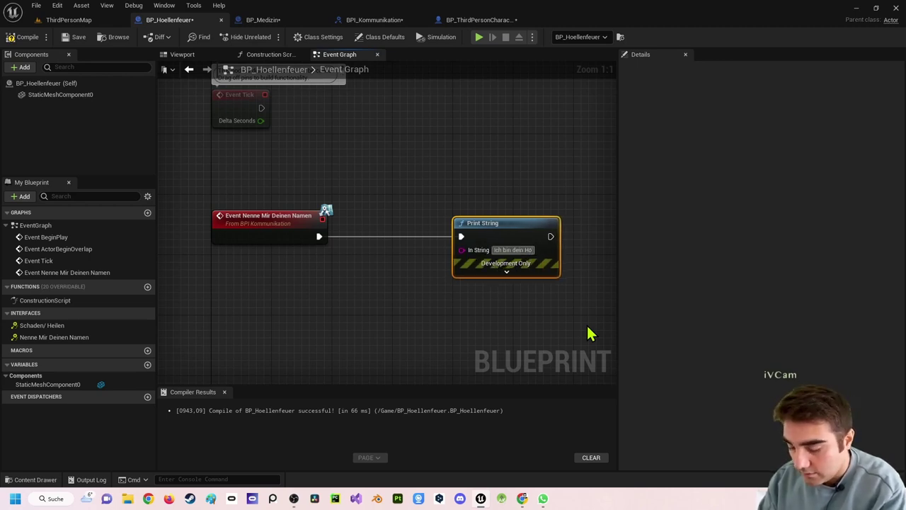
text(llenfeuer)
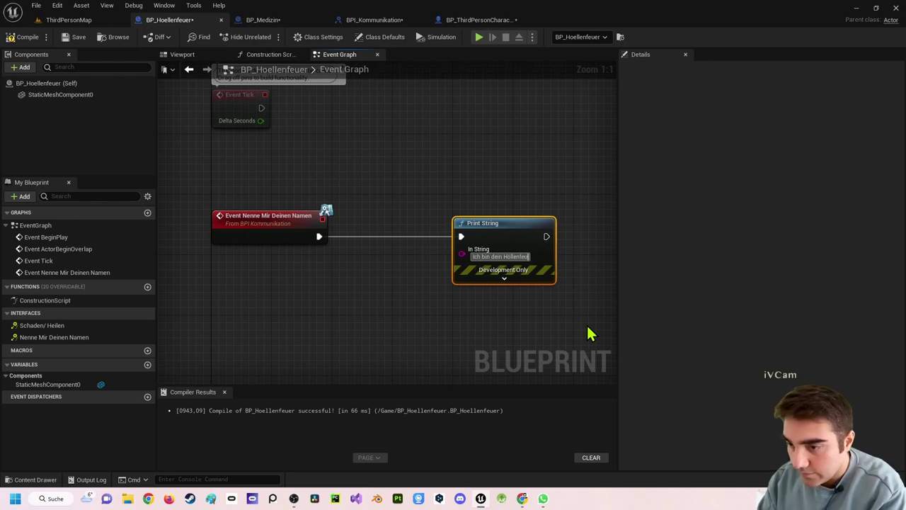
click(11, 40)
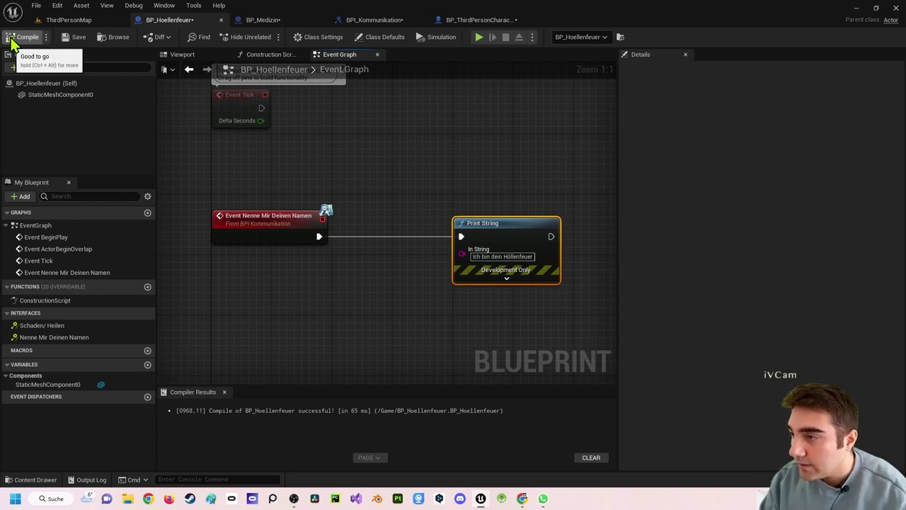
Play ThirdPersonMap, walk the character forward into the spheres, then stop the session.
click(64, 20)
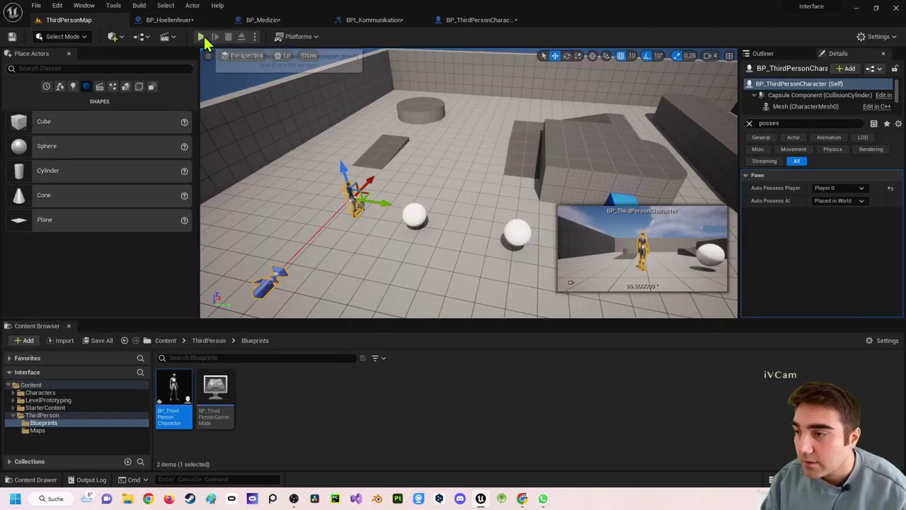
click(201, 36)
key(w)
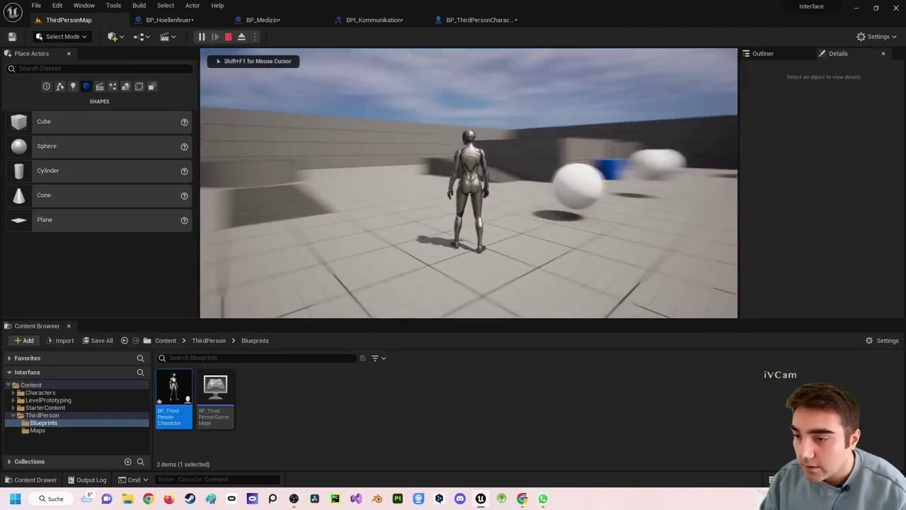
key(w)
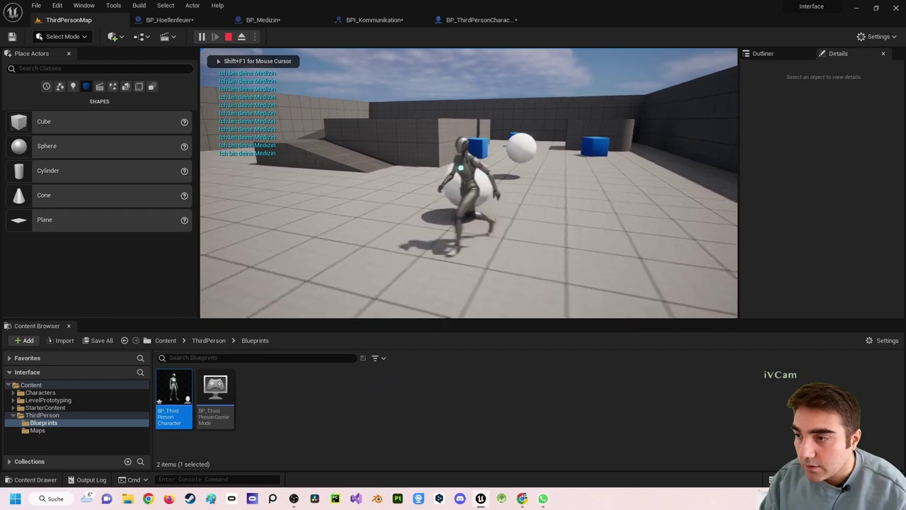
key(w)
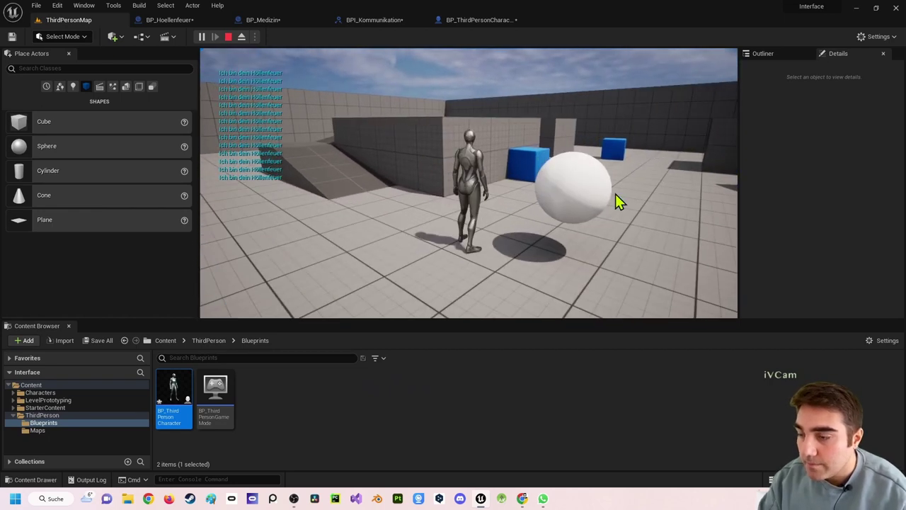
key(Escape)
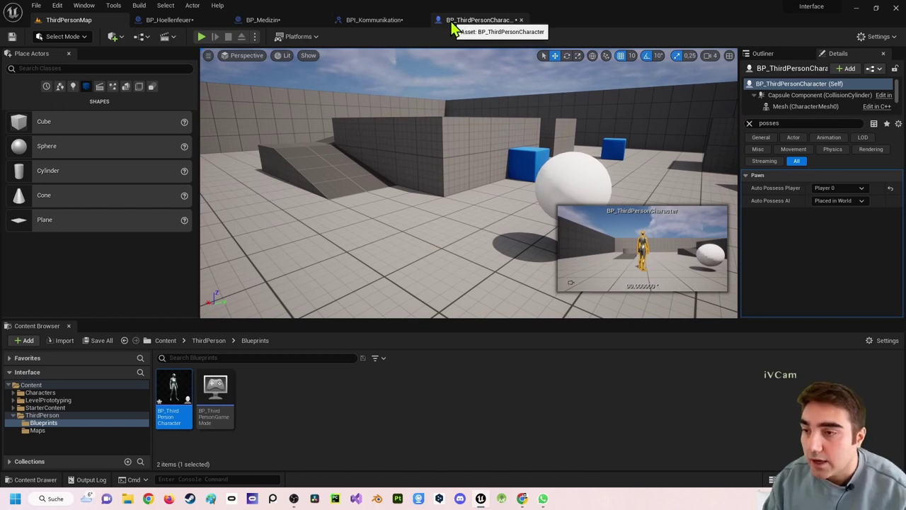
Review BP_Medizin's Print String and the Schaden/ Heilen function in BPI_Kommunikation.
click(262, 20)
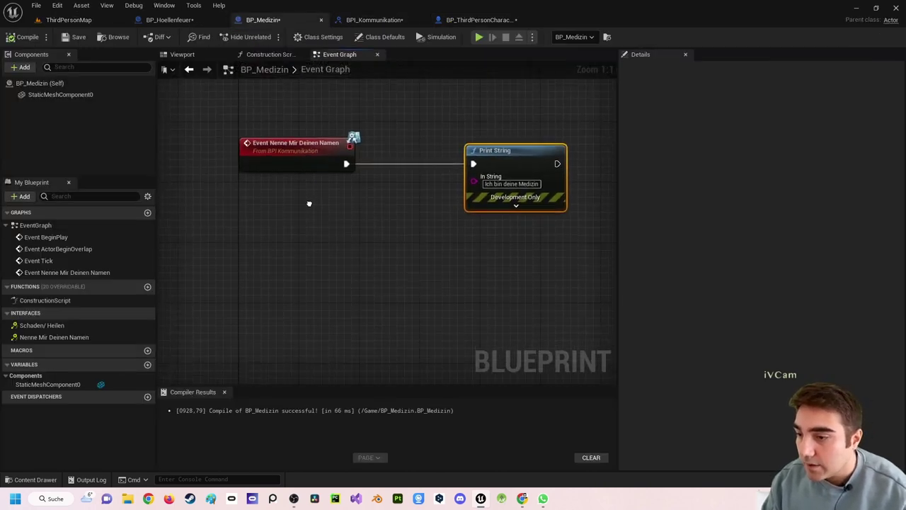
right_drag(309, 204, 314, 173)
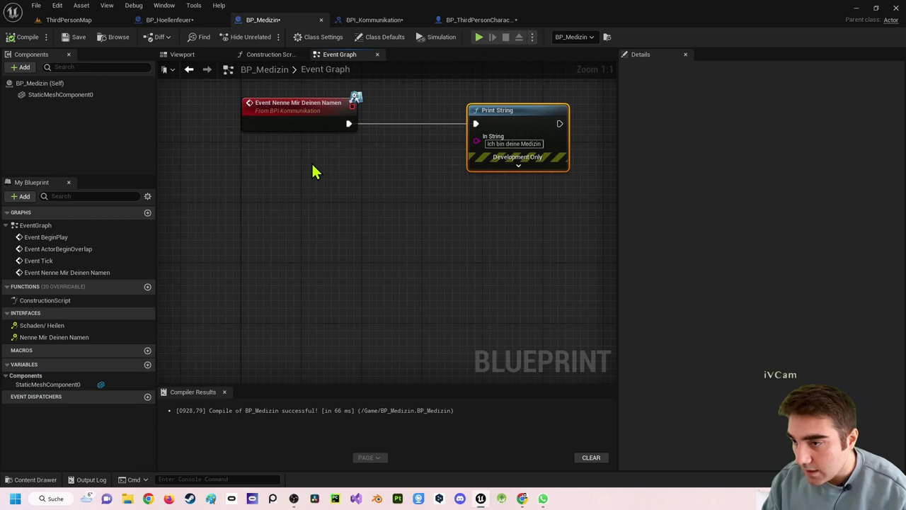
right_drag(315, 172, 435, 212)
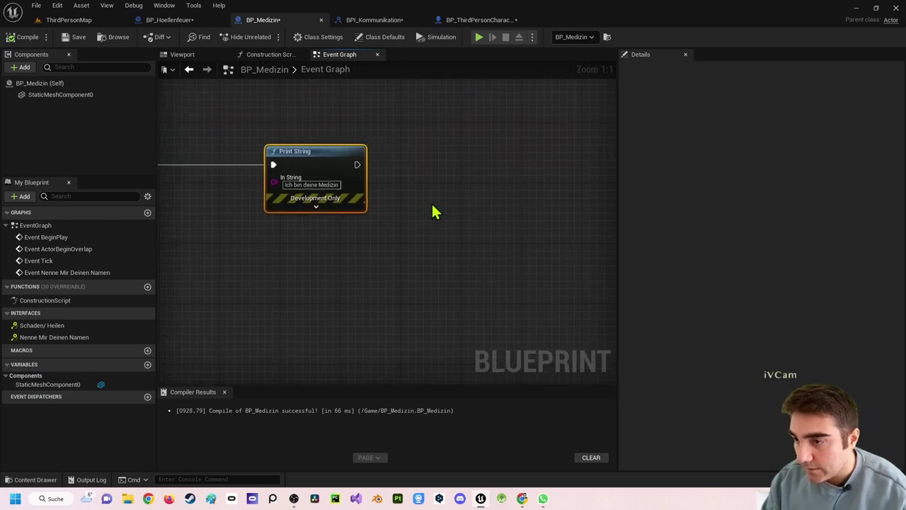
click(378, 22)
click(705, 108)
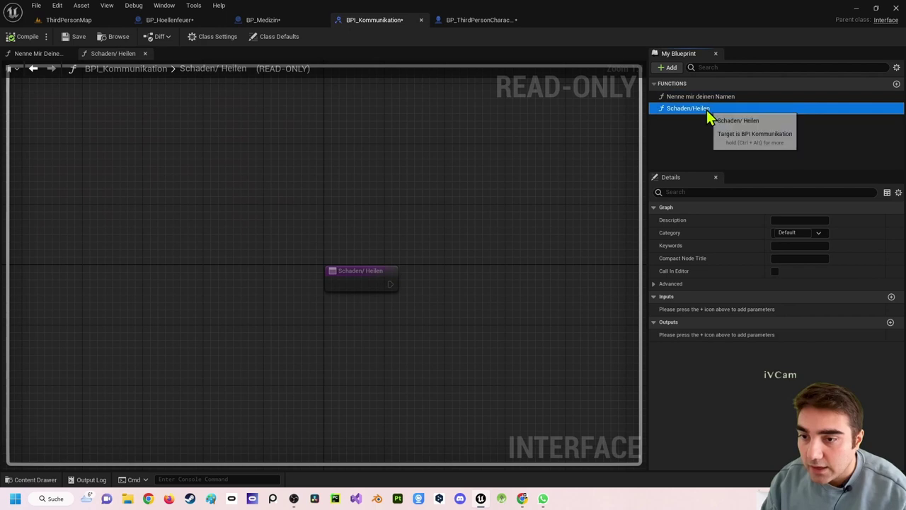
click(294, 25)
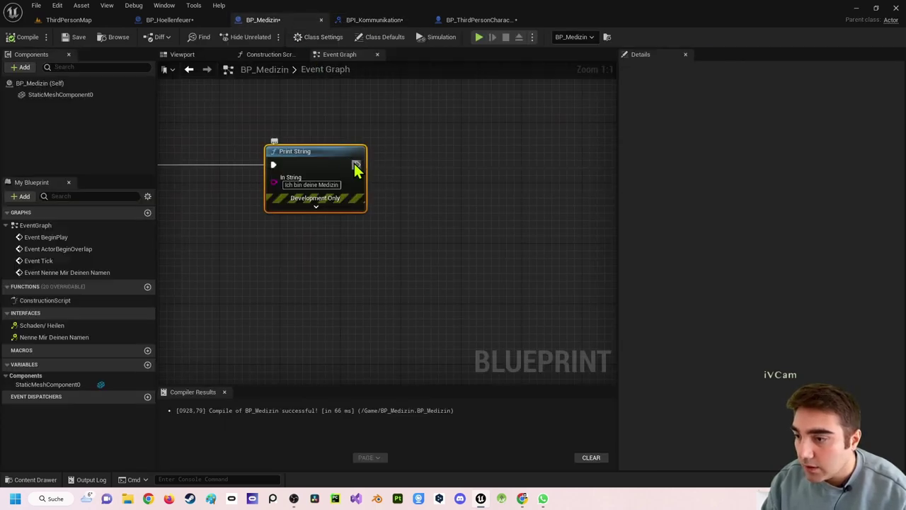
right_drag(356, 168, 488, 185)
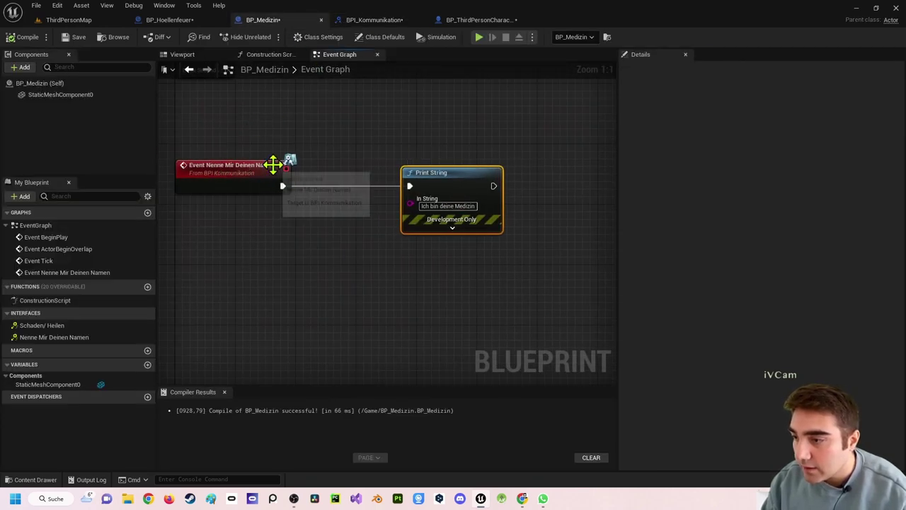
Check BP_ThirdPersonCharacter's Event Hit node and BP_Medizin's event, ending on BP_Hoellenfeuer's graph.
click(191, 22)
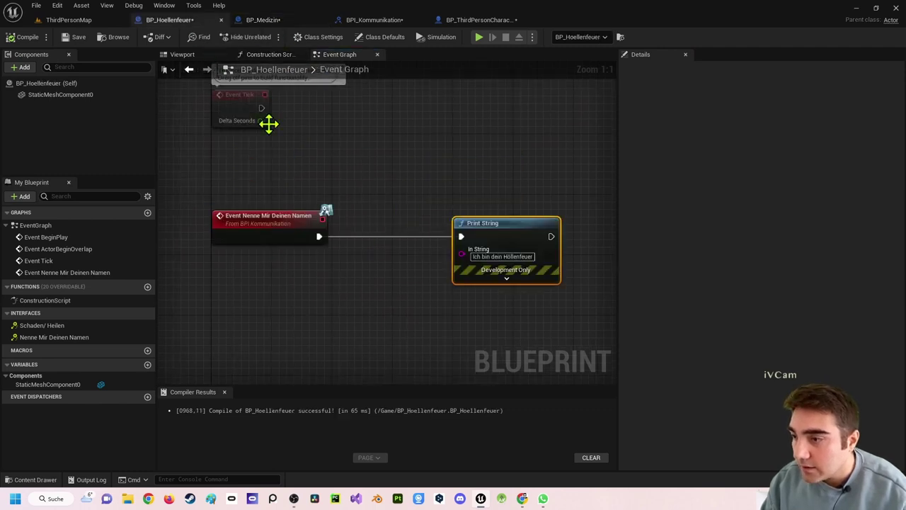
click(467, 20)
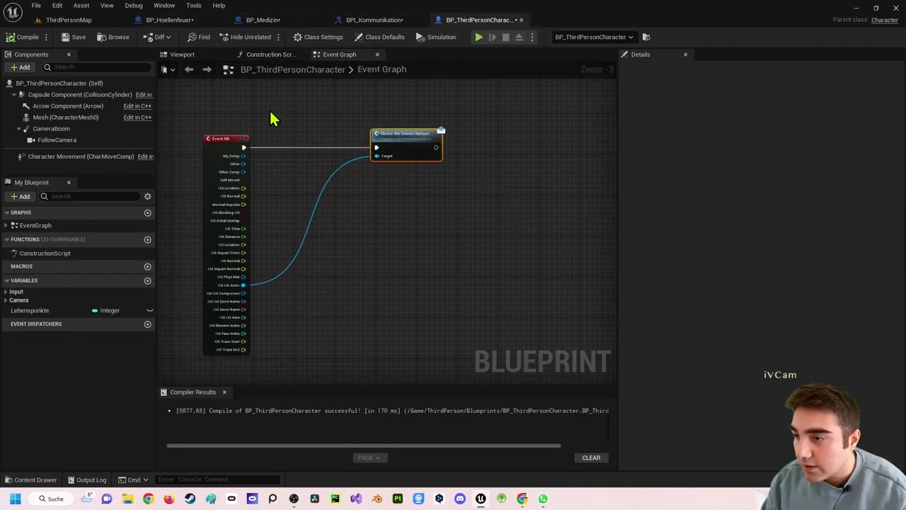
click(210, 149)
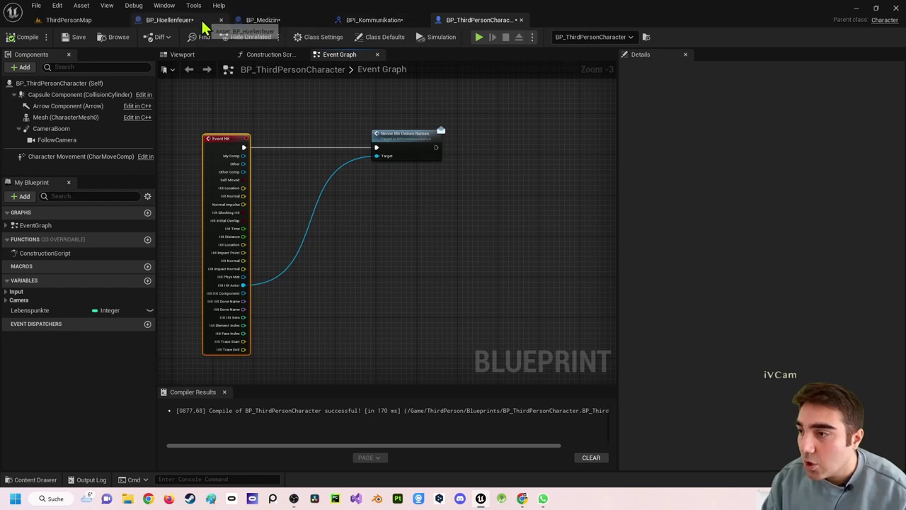
click(265, 20)
drag(199, 135, 230, 220)
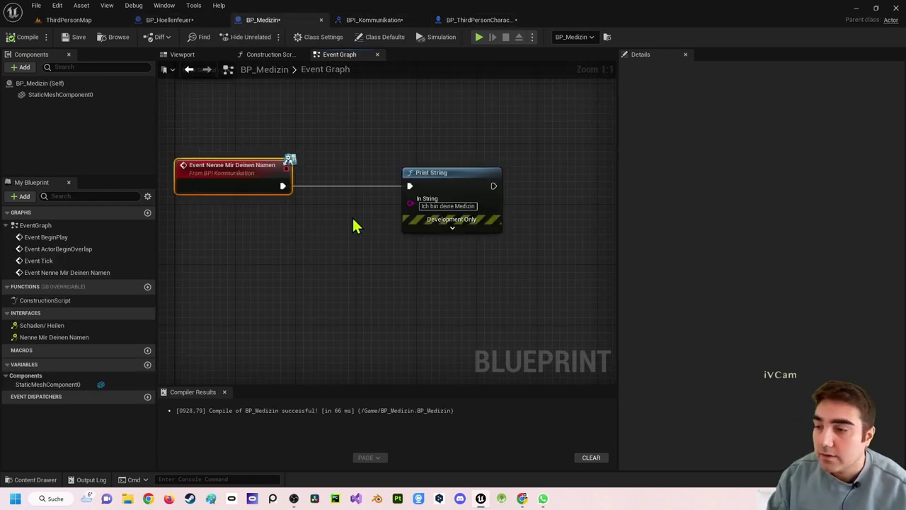
right_drag(354, 224, 282, 186)
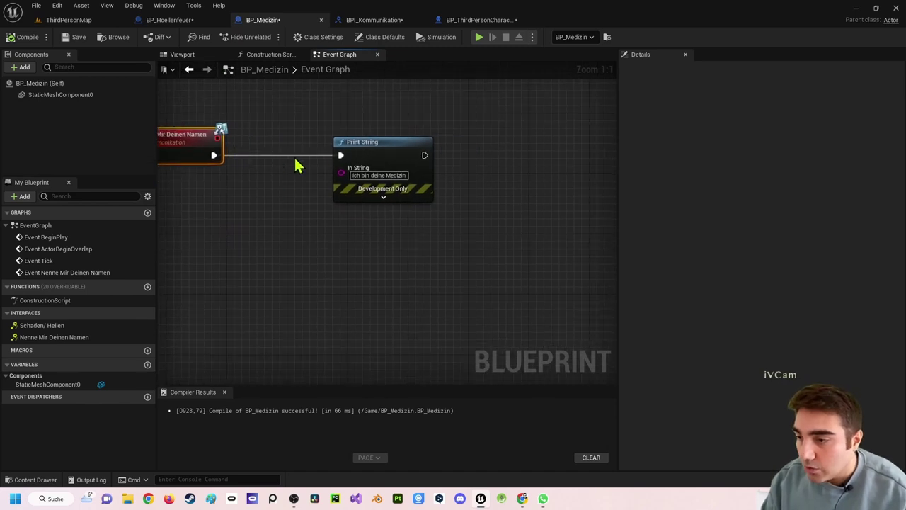
right_drag(394, 146, 388, 174)
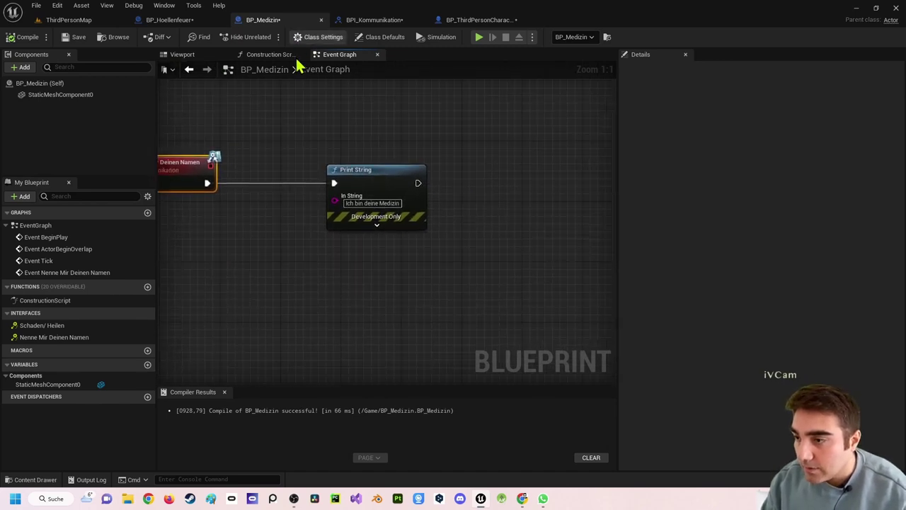
click(165, 6)
click(168, 20)
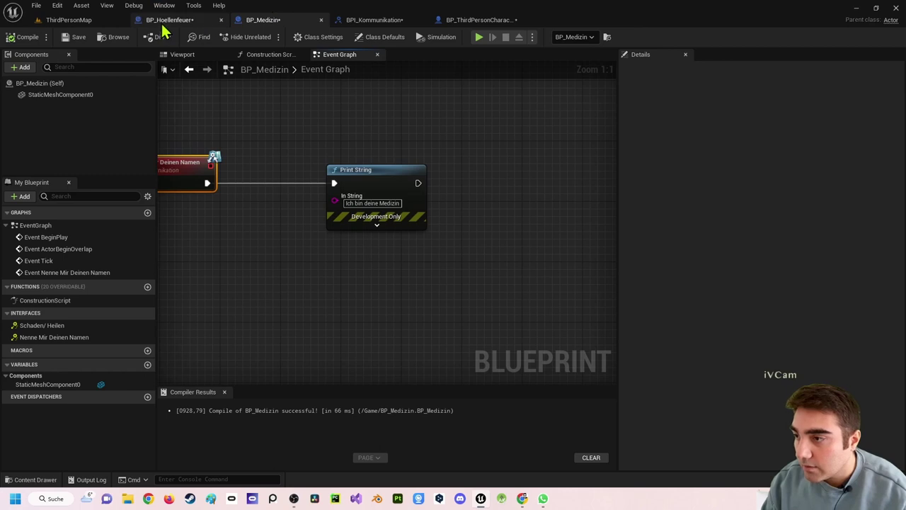
Add a Schaden/ Heilen call after BP_Hoellenfeuer's Print String, then delete it.
right_drag(393, 207, 382, 196)
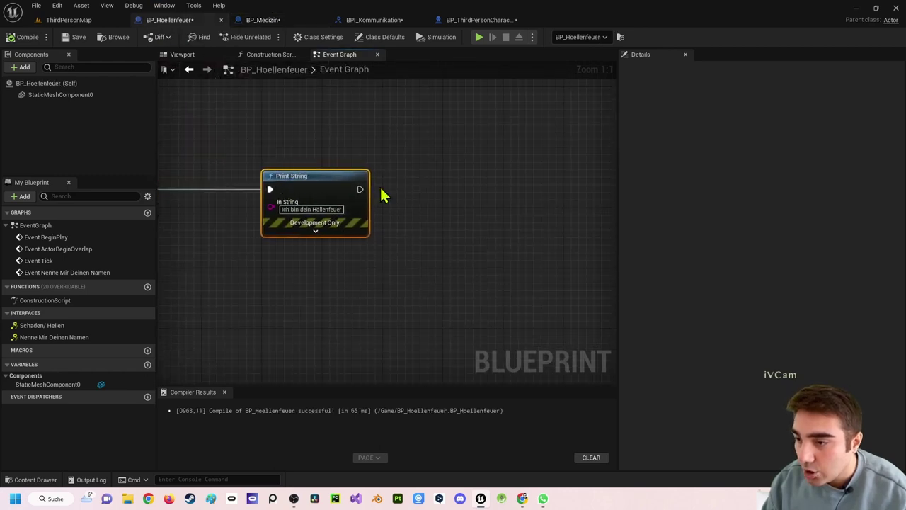
drag(359, 190, 458, 190)
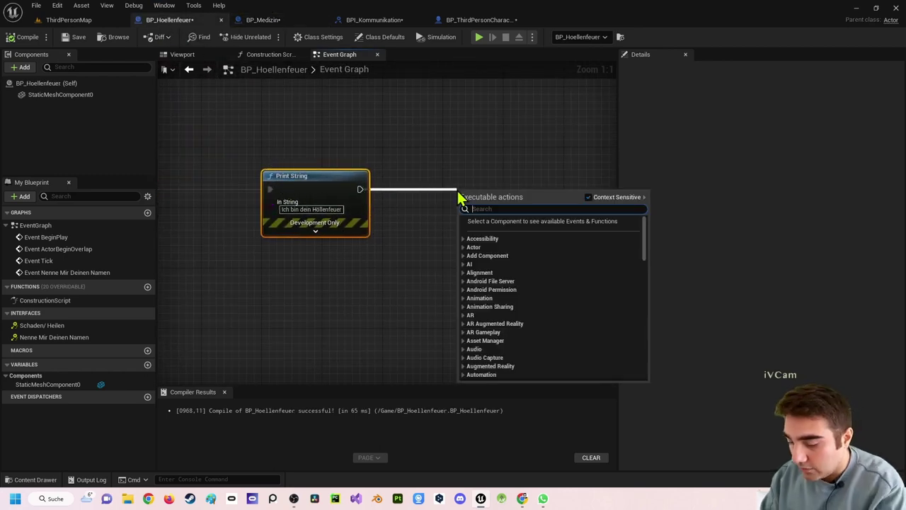
text(schaden)
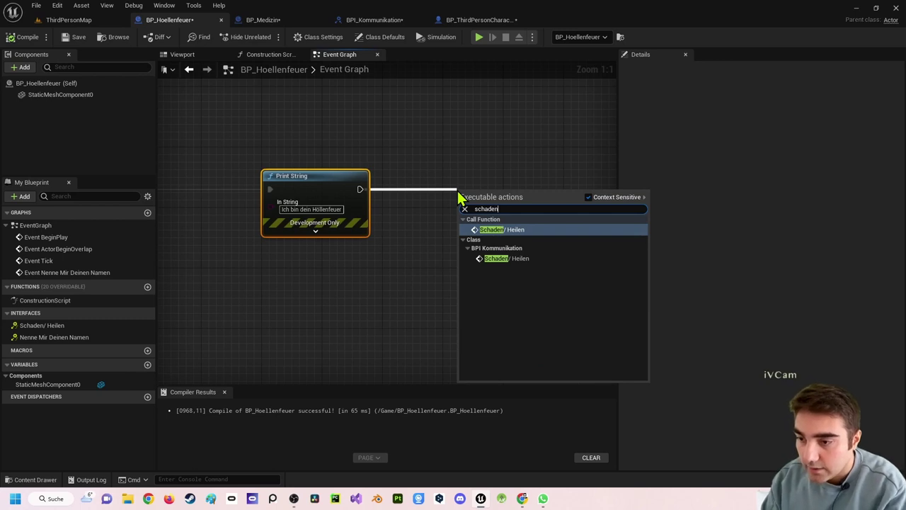
key(Down)
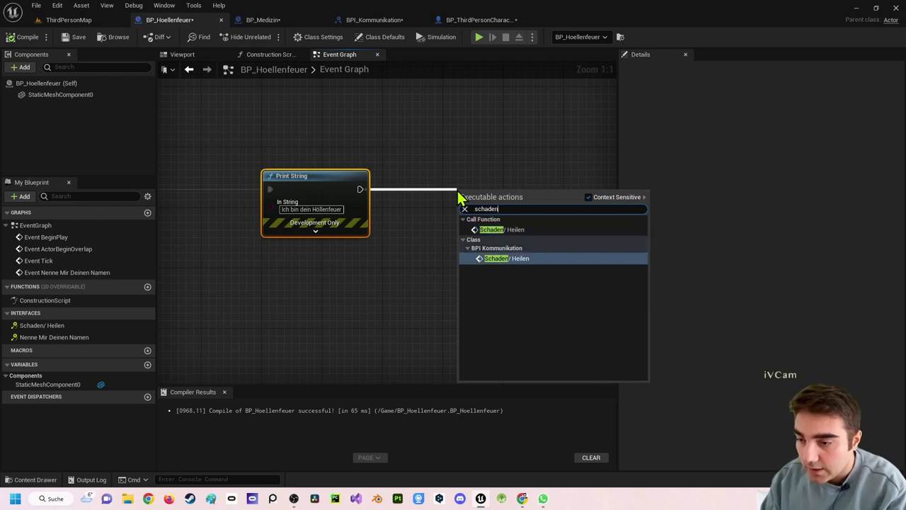
key(Return)
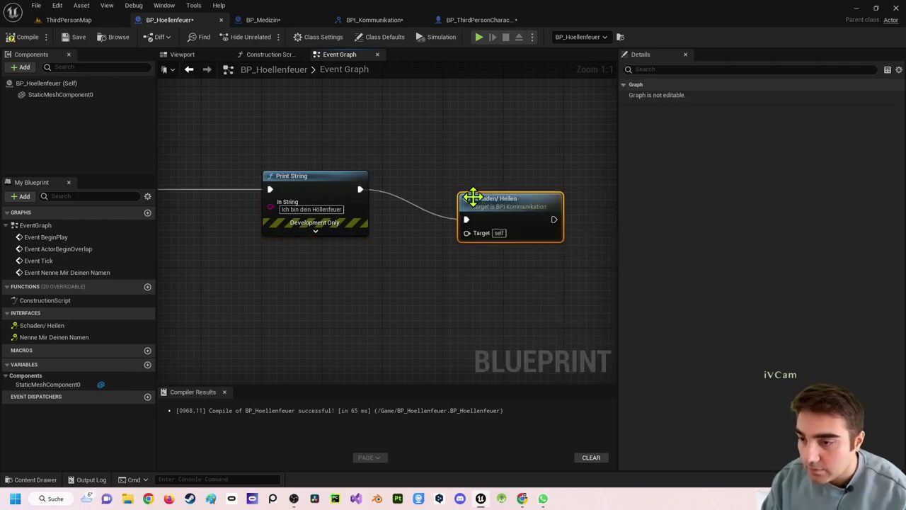
drag(473, 197, 450, 168)
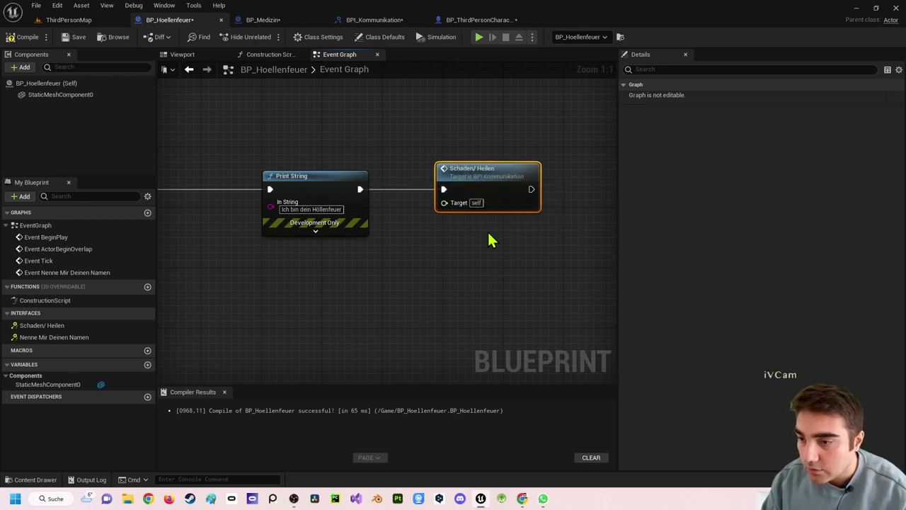
right_drag(489, 240, 509, 228)
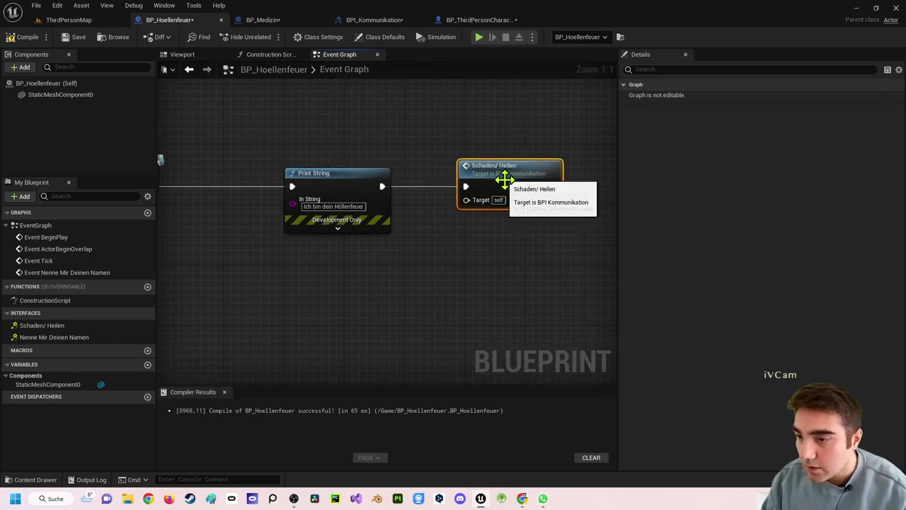
key(Delete)
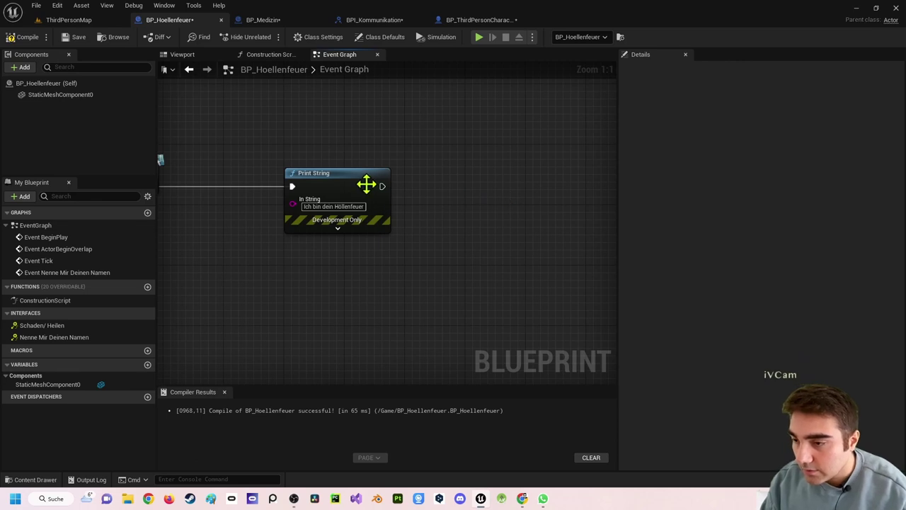
Retry placing the Schaden/ Heilen node twice, compile, and delete it again.
drag(393, 198, 471, 187)
text(schadn)
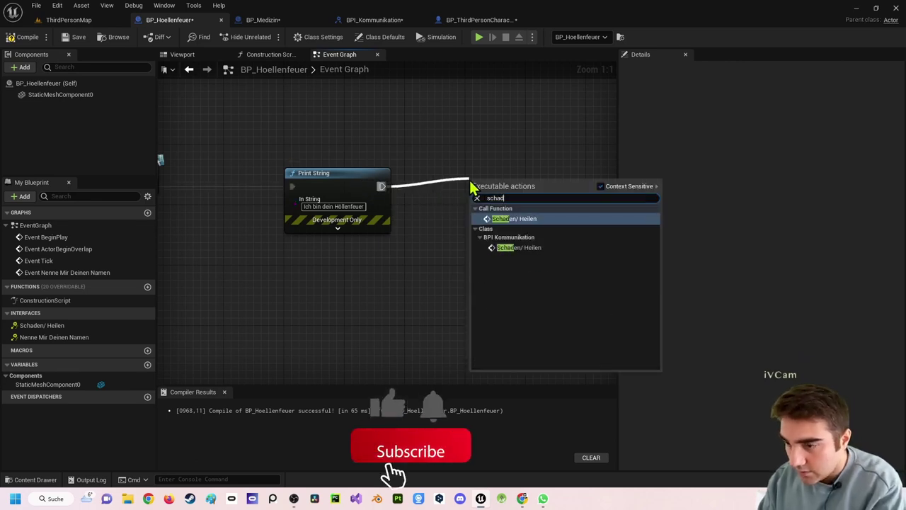
key(Return)
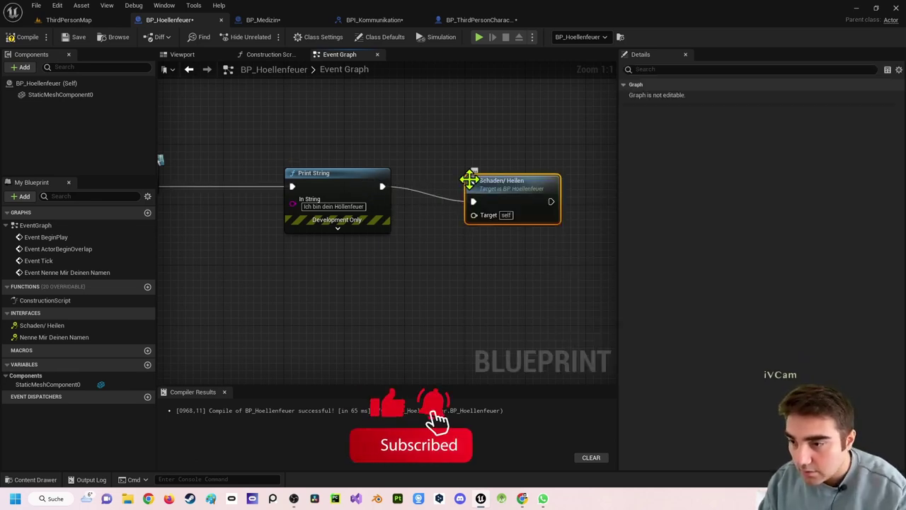
key(Delete)
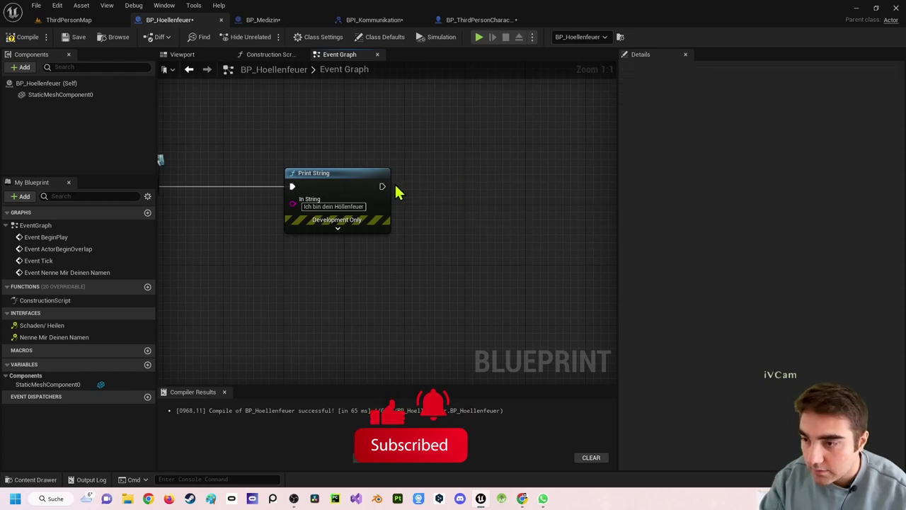
drag(380, 184, 471, 190)
text(schaden)
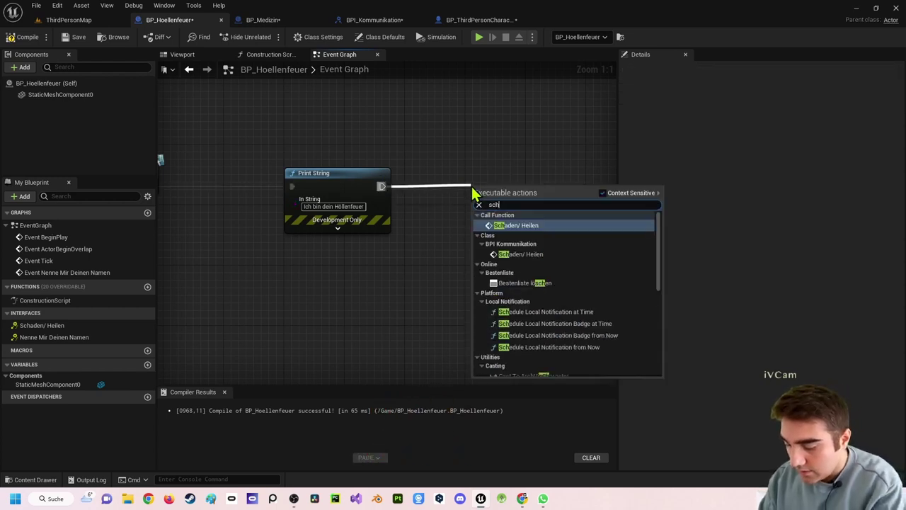
click(528, 255)
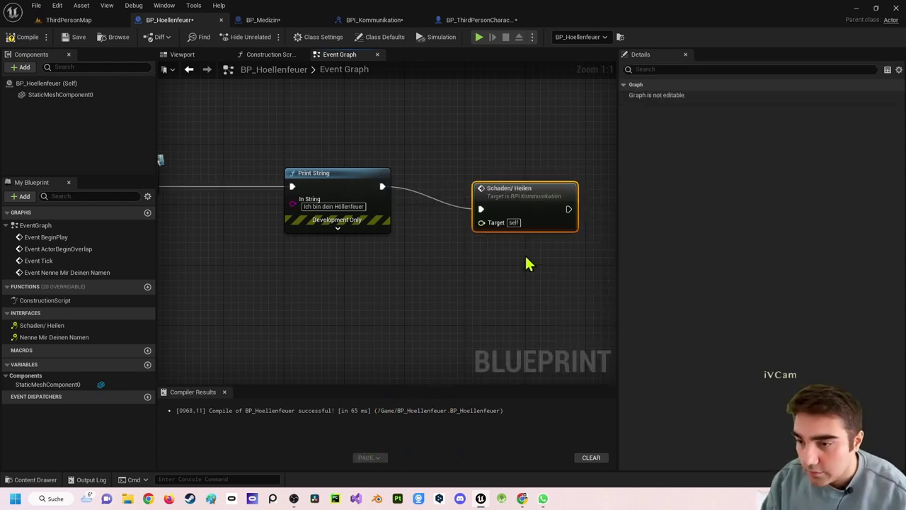
drag(518, 208, 503, 188)
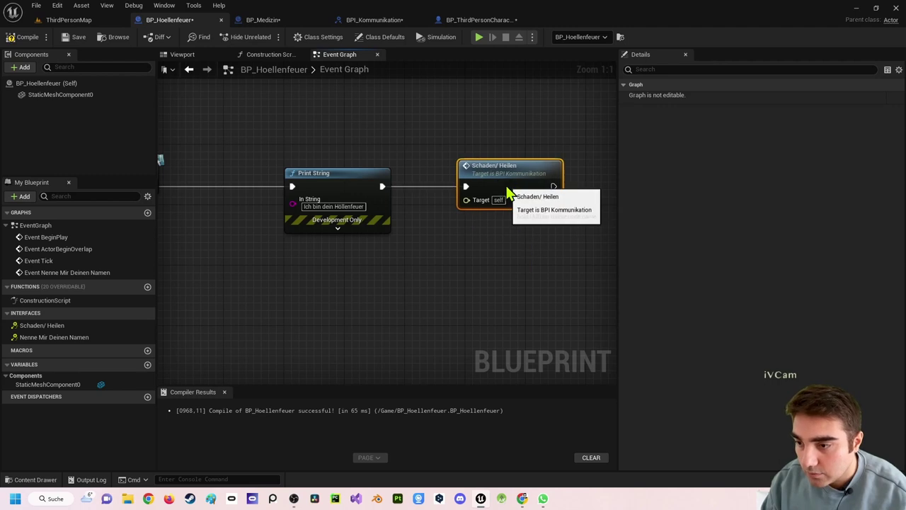
click(23, 36)
key(Delete)
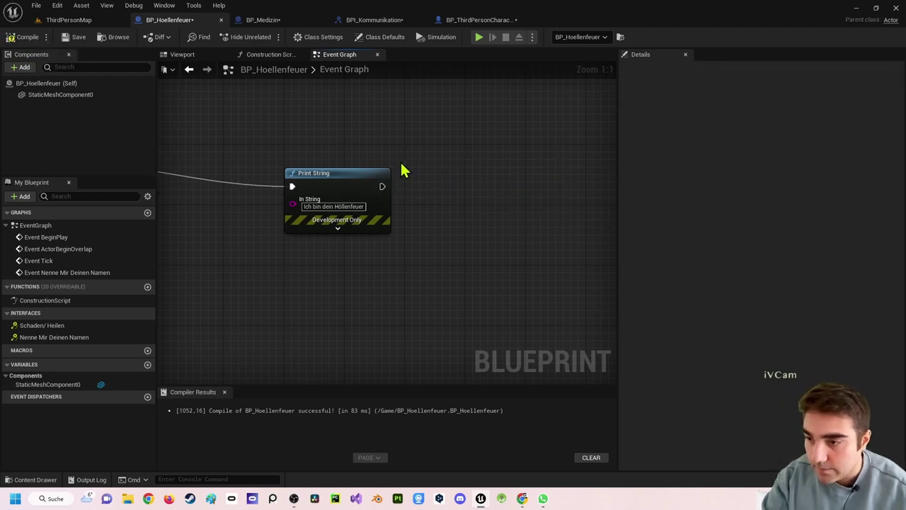
Search all actions for 'schaden' and add the Schaden/ Heilen (Message) node after Print String.
drag(381, 187, 466, 187)
text(schaden)
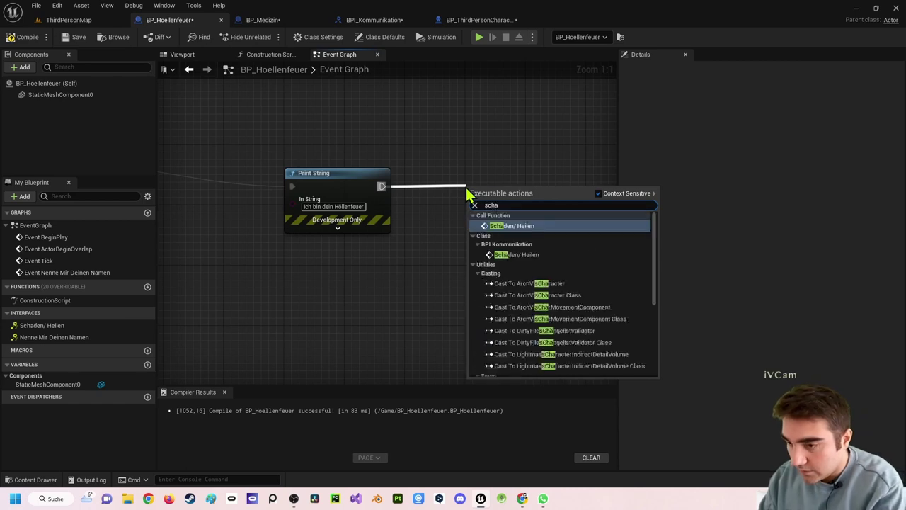
click(605, 195)
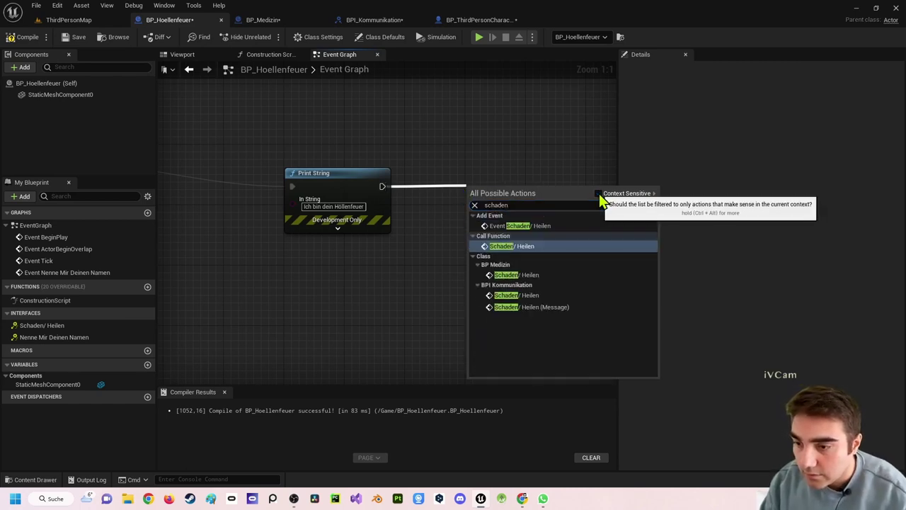
click(555, 308)
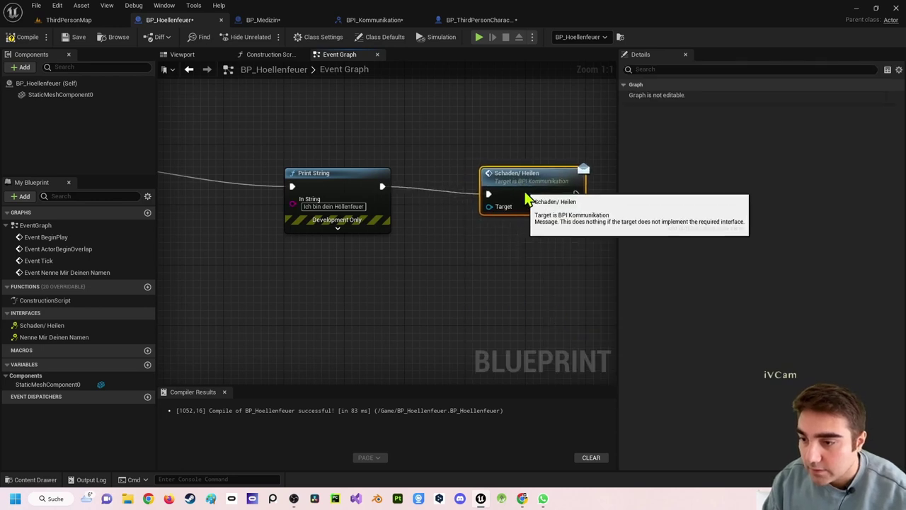
click(502, 254)
Feed the message's Target from a Get Player Character node and recompile BP_Hoellenfeuer.
right_drag(538, 276, 526, 167)
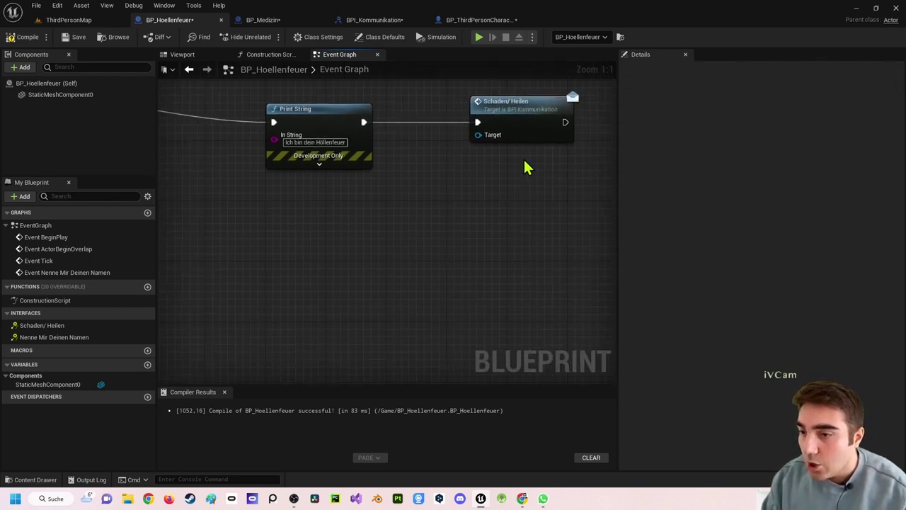
drag(480, 135, 425, 234)
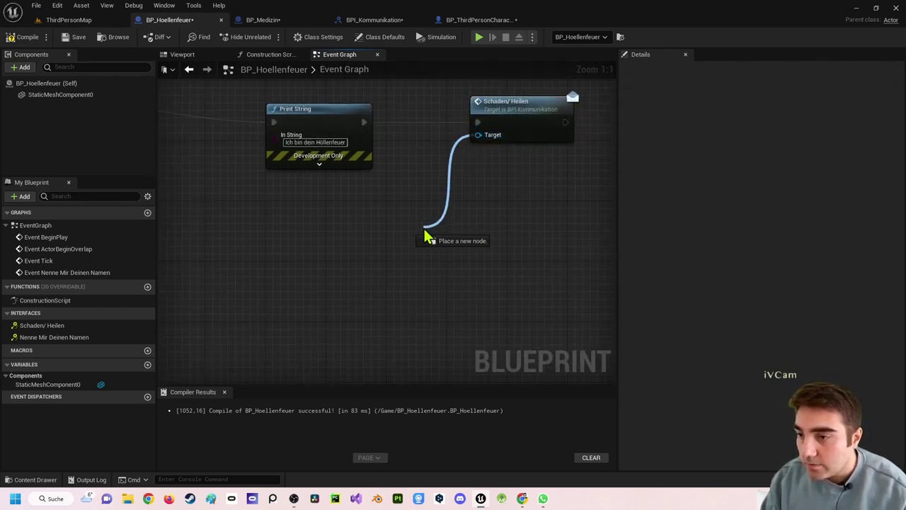
text(getplay)
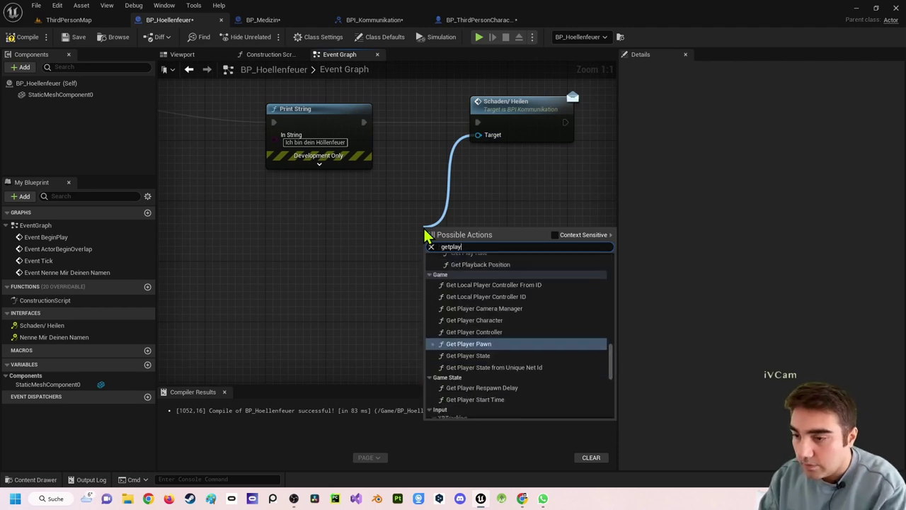
text(er)
key(Return)
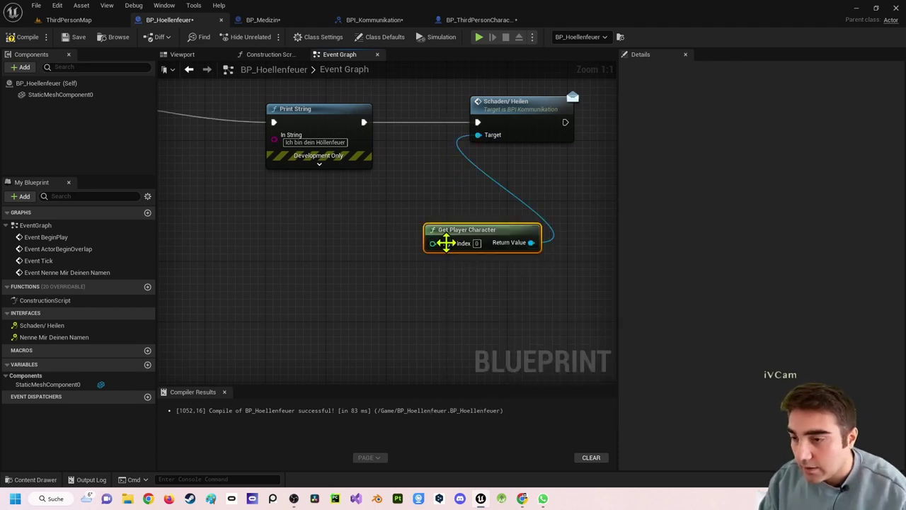
drag(446, 243, 349, 213)
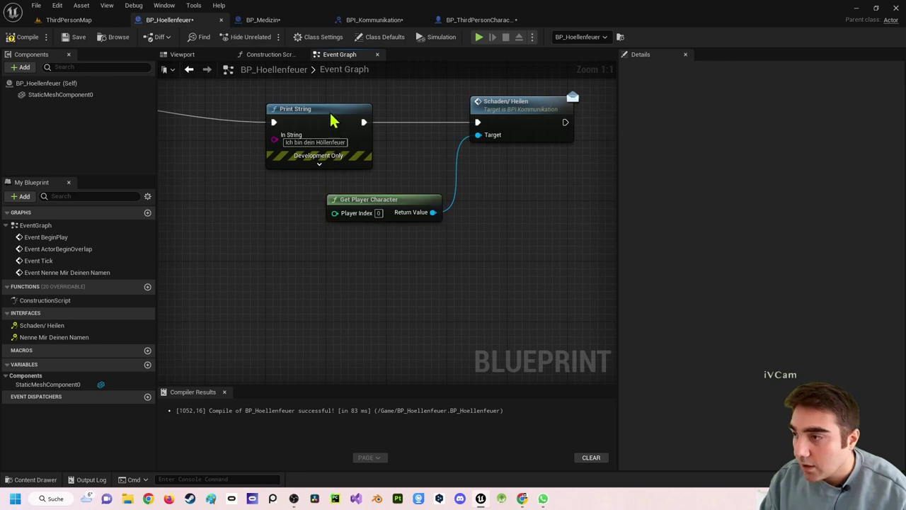
click(10, 39)
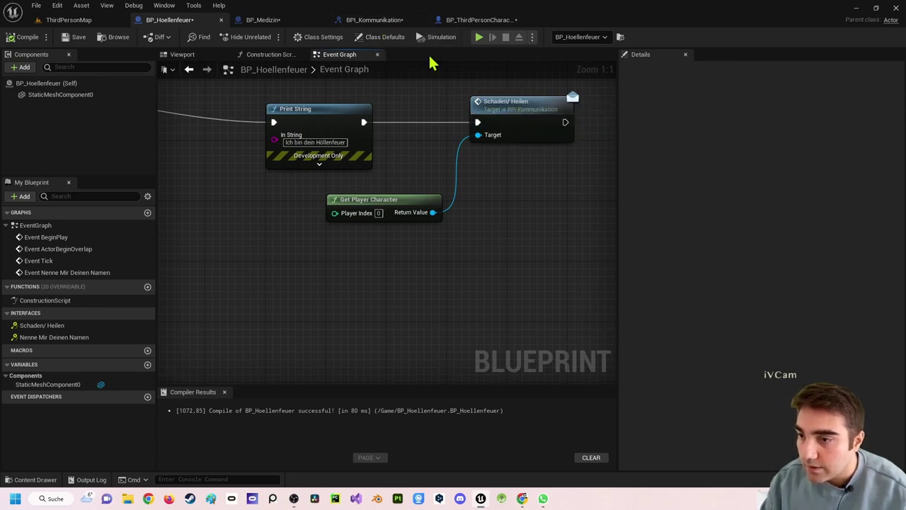
In BPI_Kommunikation, add an Integer input 'Schaden/Heilmenge' to Schaden/Heilen and compile the interface.
click(363, 24)
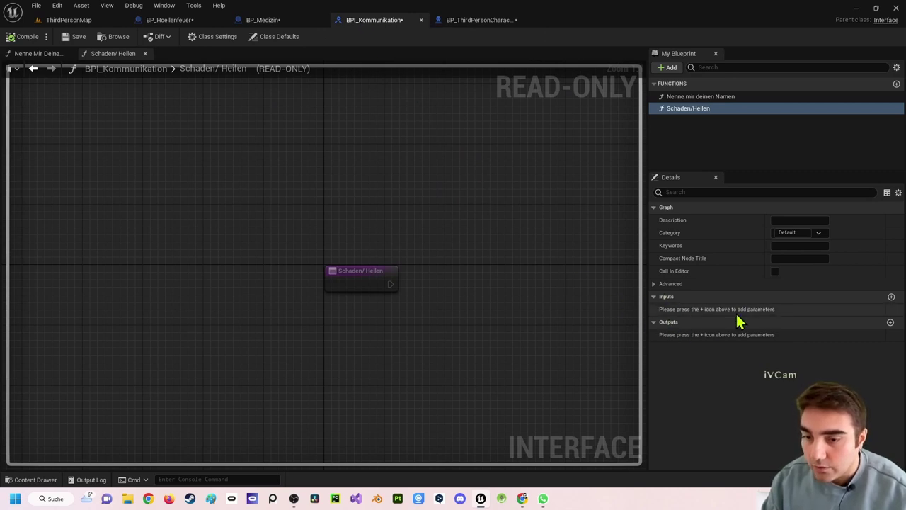
click(892, 298)
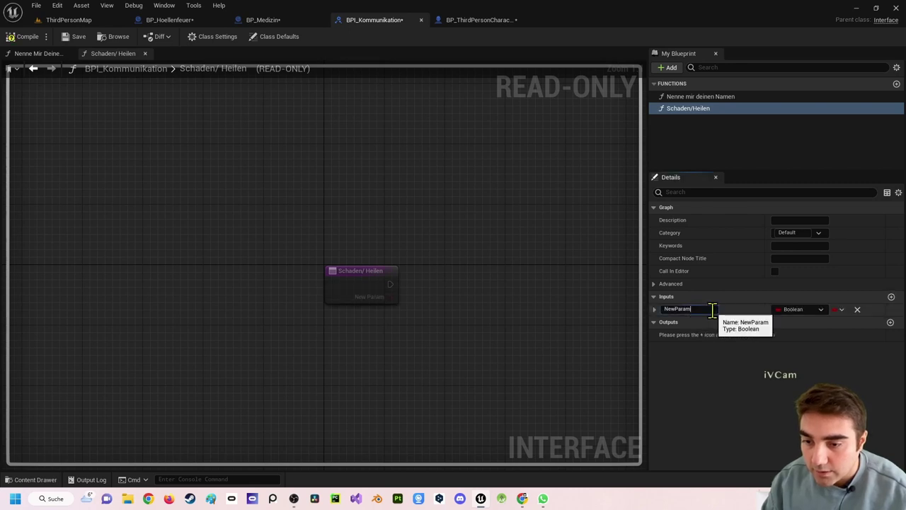
double_click(666, 309)
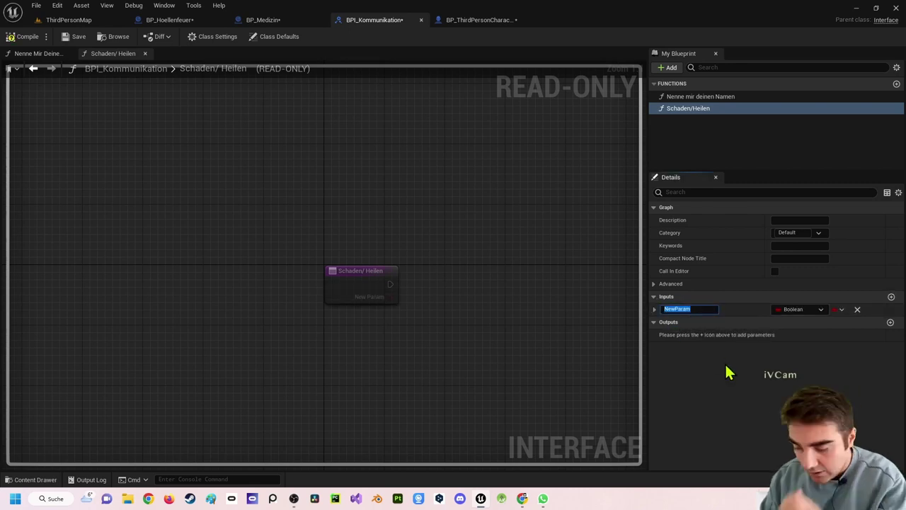
text(Schaden)
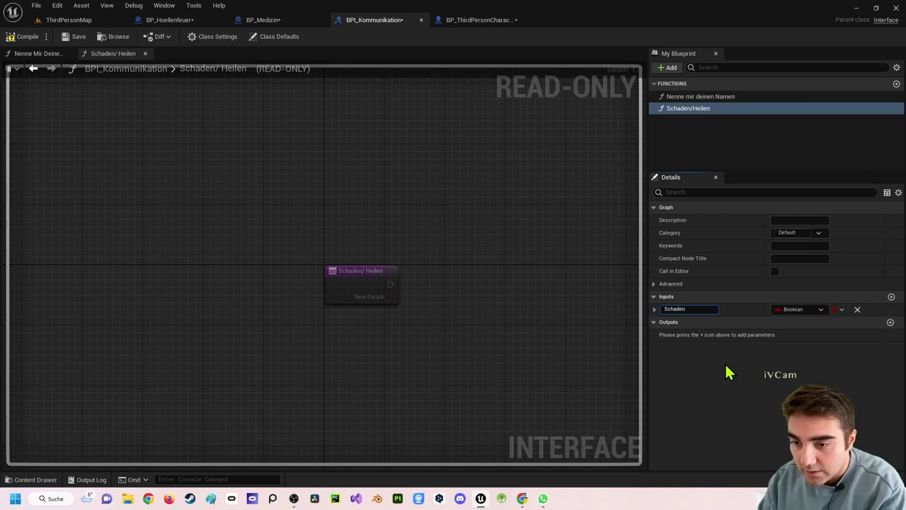
text(/Hei)
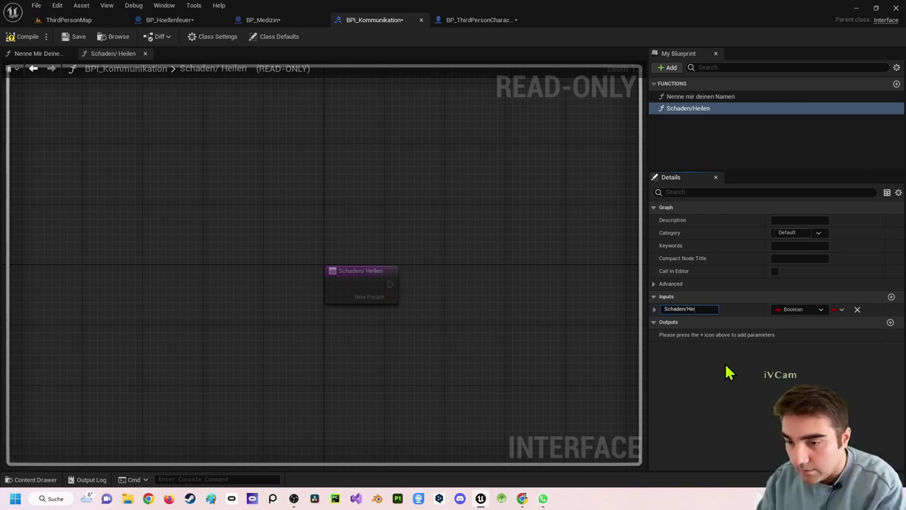
text(lmenge)
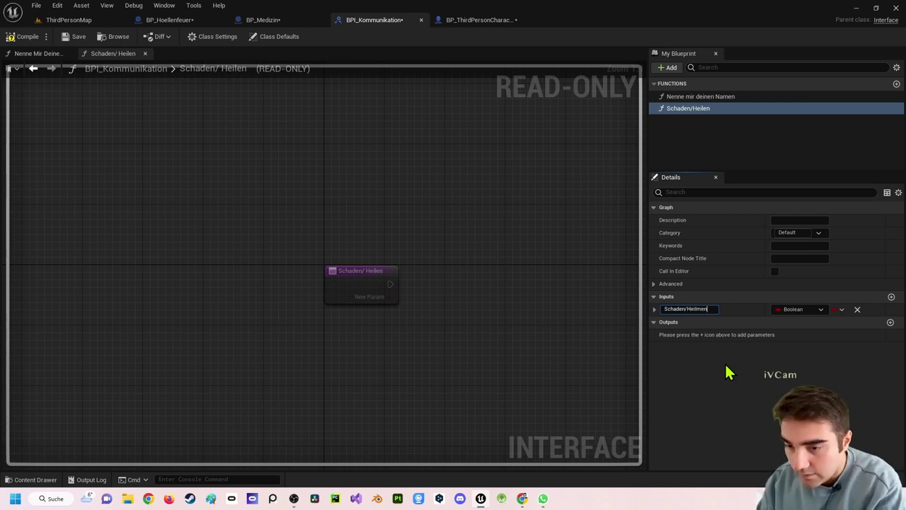
key(Return)
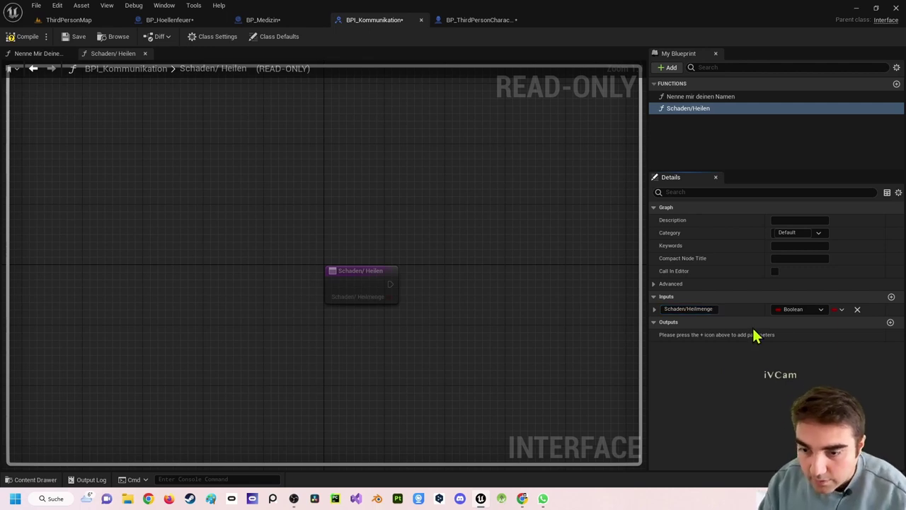
click(793, 310)
click(786, 128)
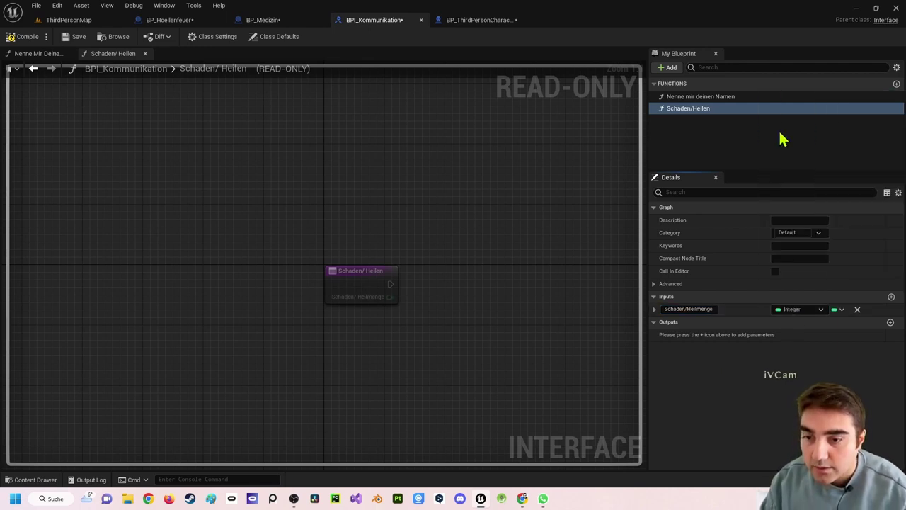
click(29, 36)
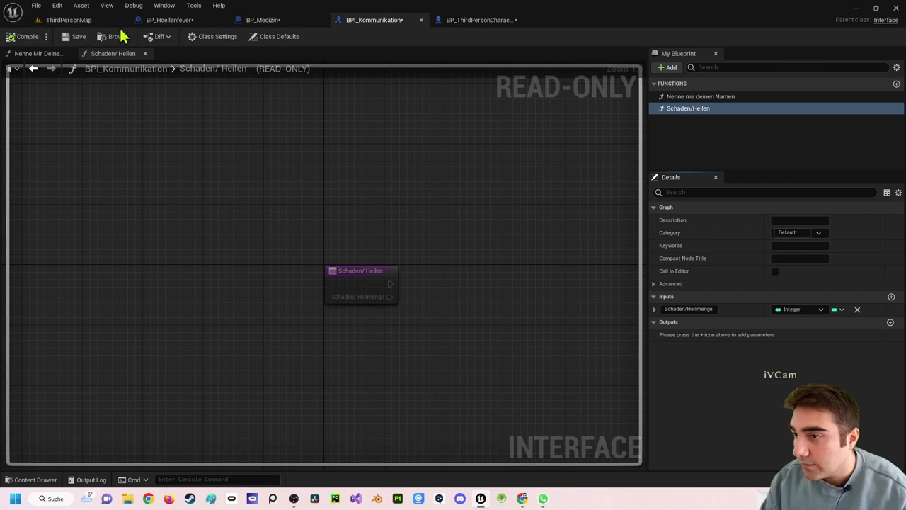
Tidy BP_Hoellenfeuer's nodes and enter 10 as the message's Schaden/ Heilmenge.
click(264, 19)
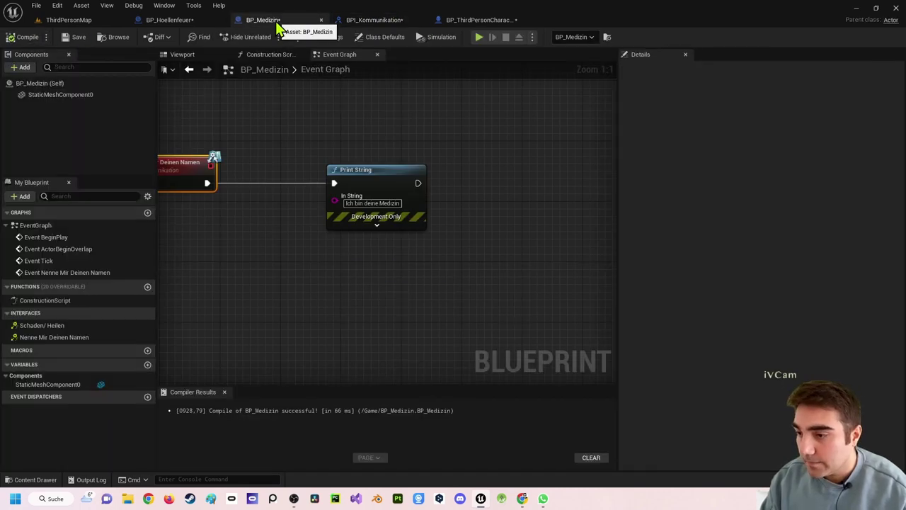
click(192, 20)
right_drag(500, 136, 448, 145)
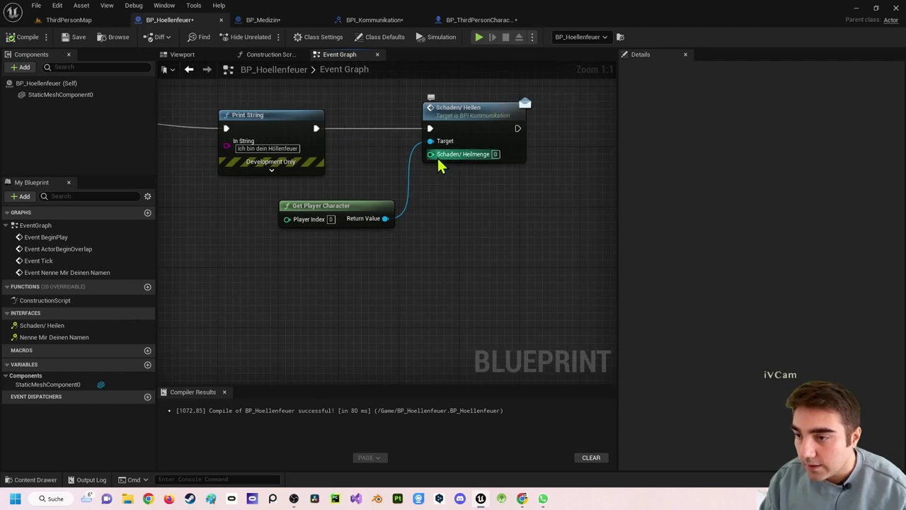
drag(358, 203, 297, 196)
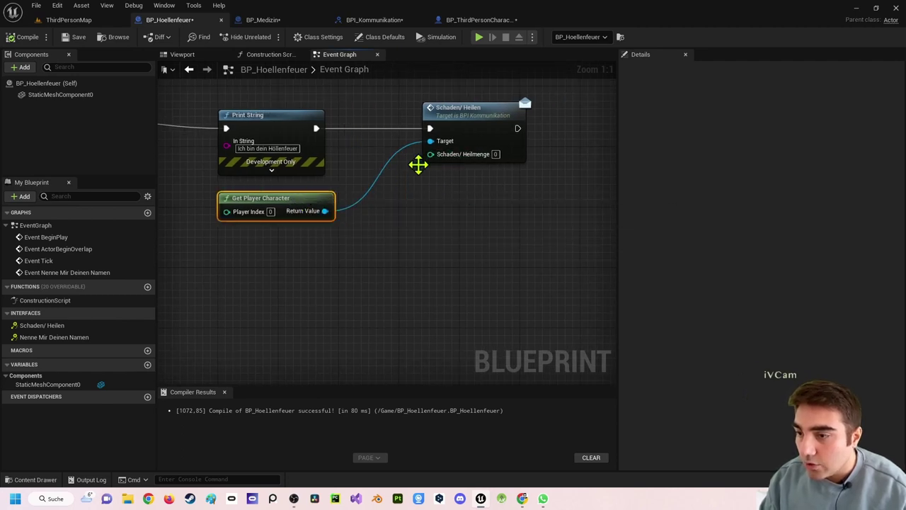
right_drag(422, 197, 447, 225)
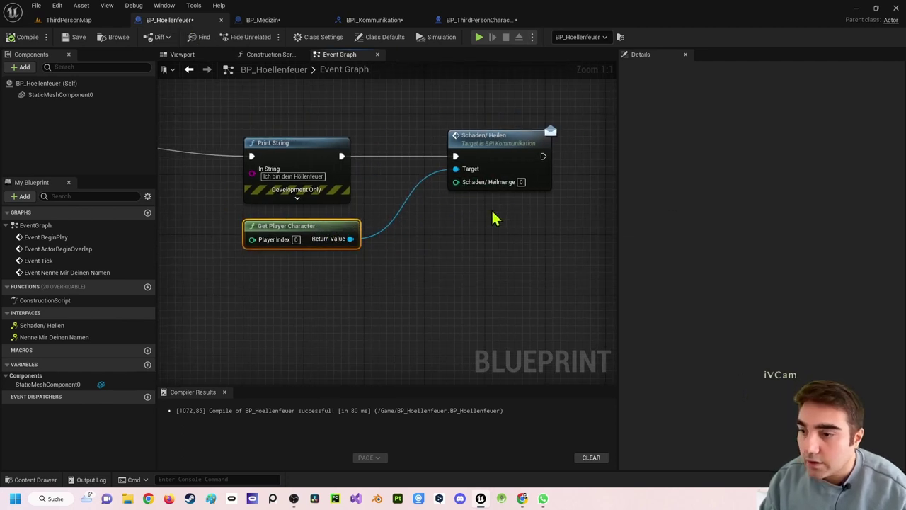
click(521, 182)
text(10)
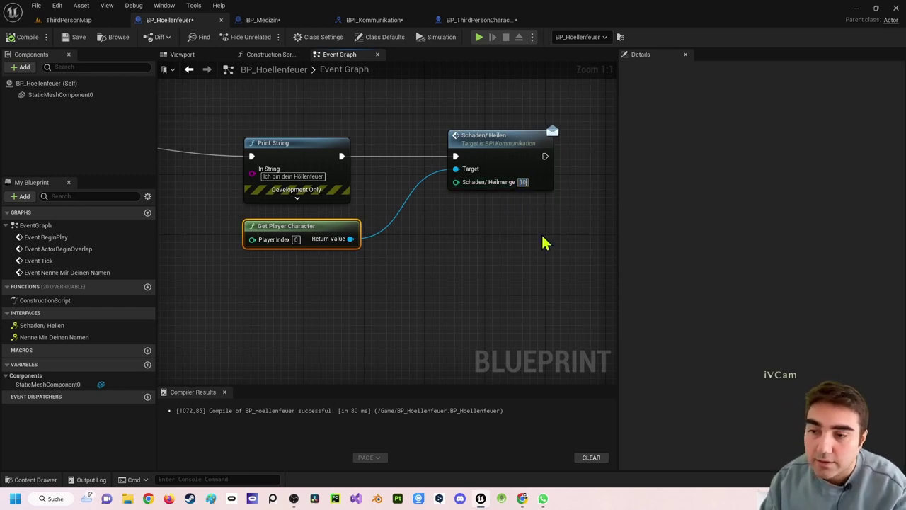
key(Return)
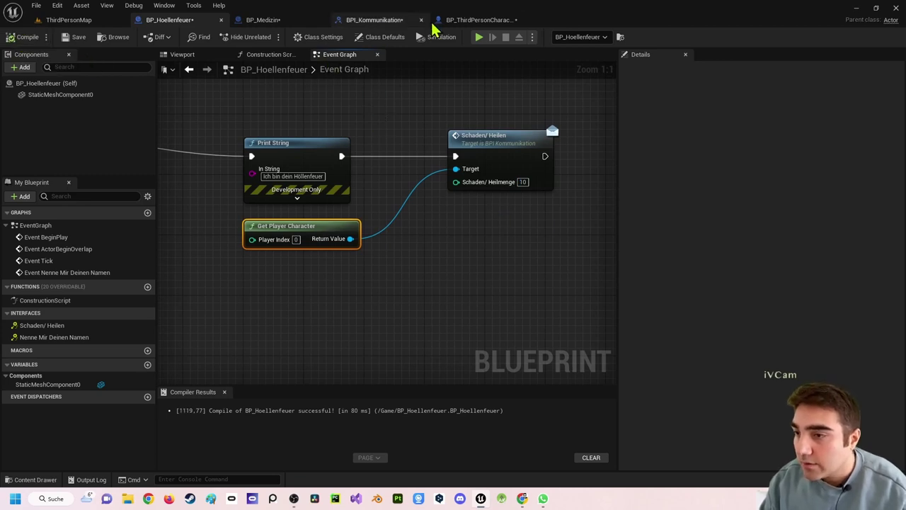
click(468, 21)
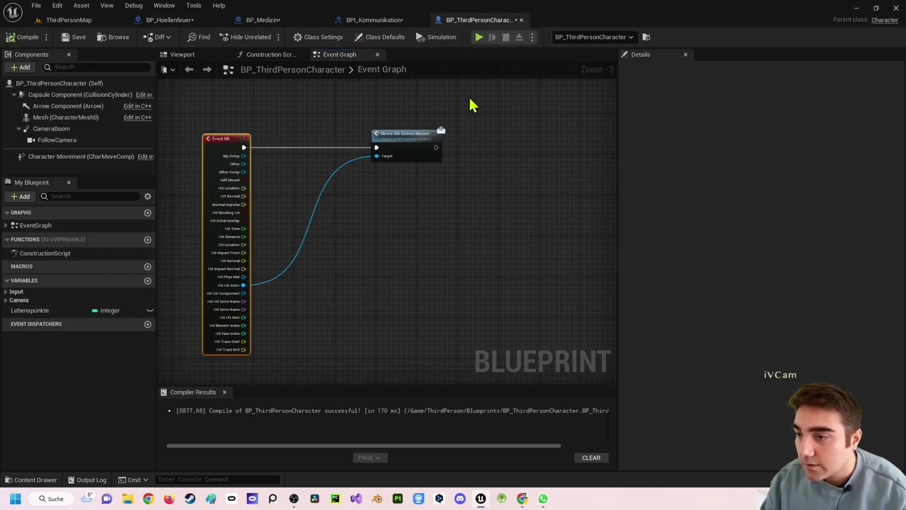
Add BPI_Kommunikation to BP_ThirdPersonCharacter's implemented interfaces in Class Settings.
right_click(361, 249)
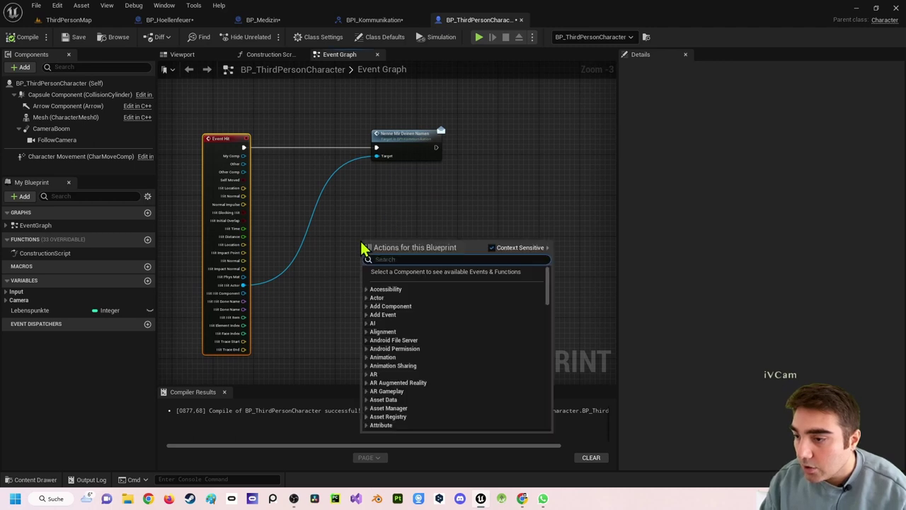
click(357, 231)
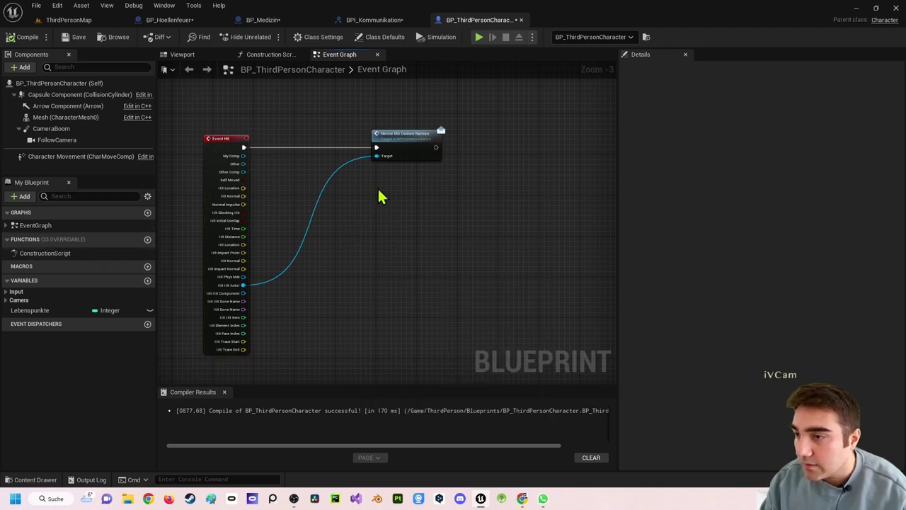
click(320, 36)
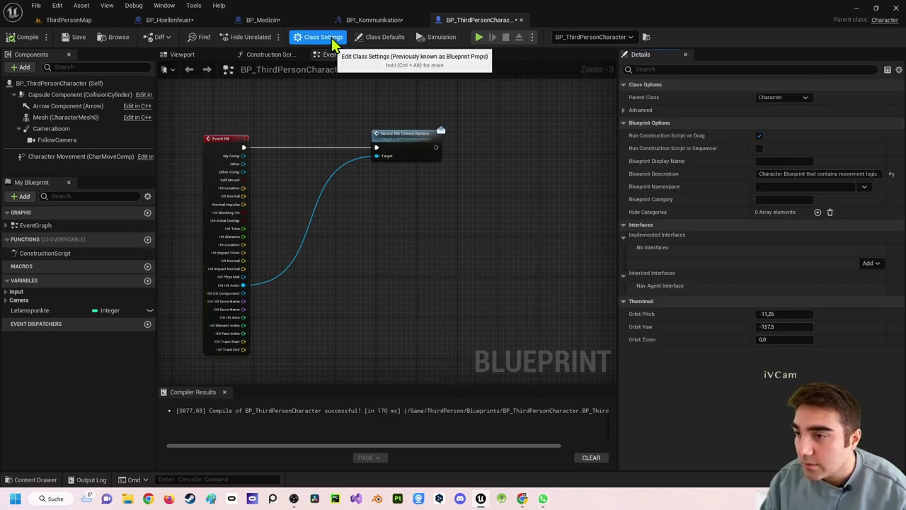
click(875, 264)
text(BPI)
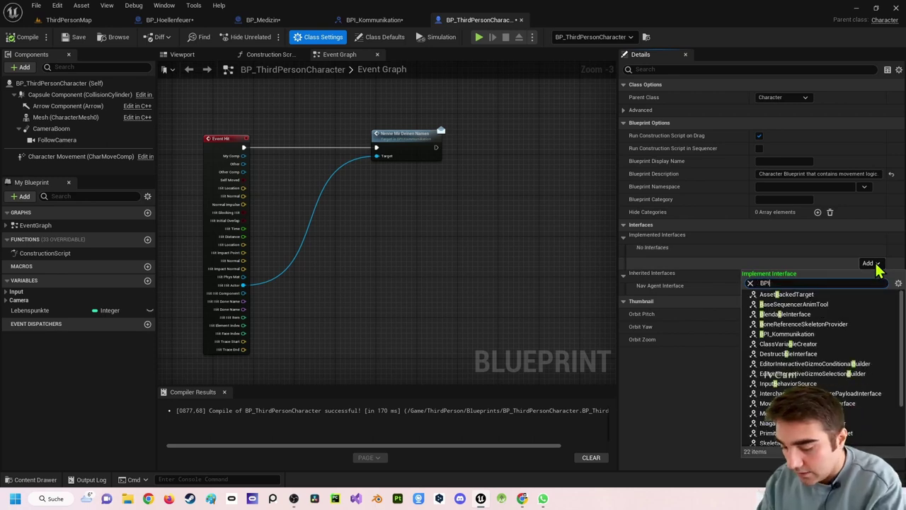
click(787, 294)
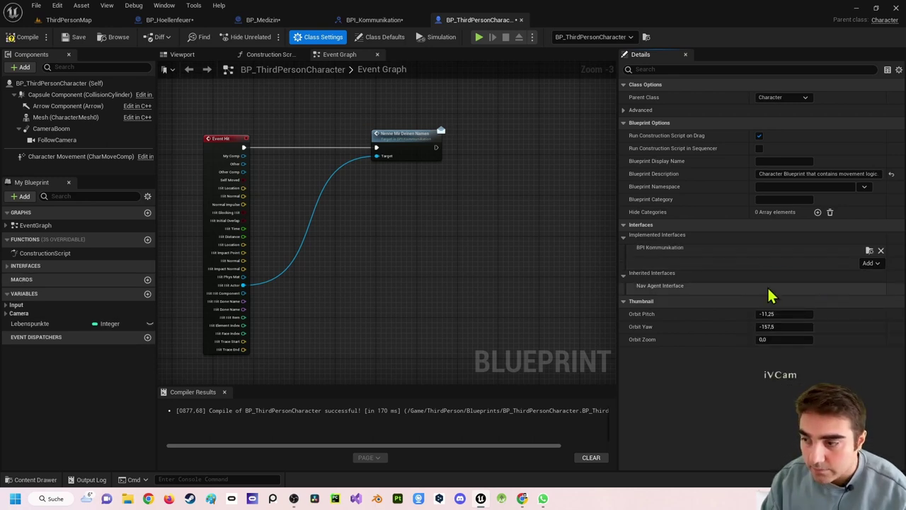
Implement the Schaden/ Heilen interface event in the character's Event Graph.
click(6, 268)
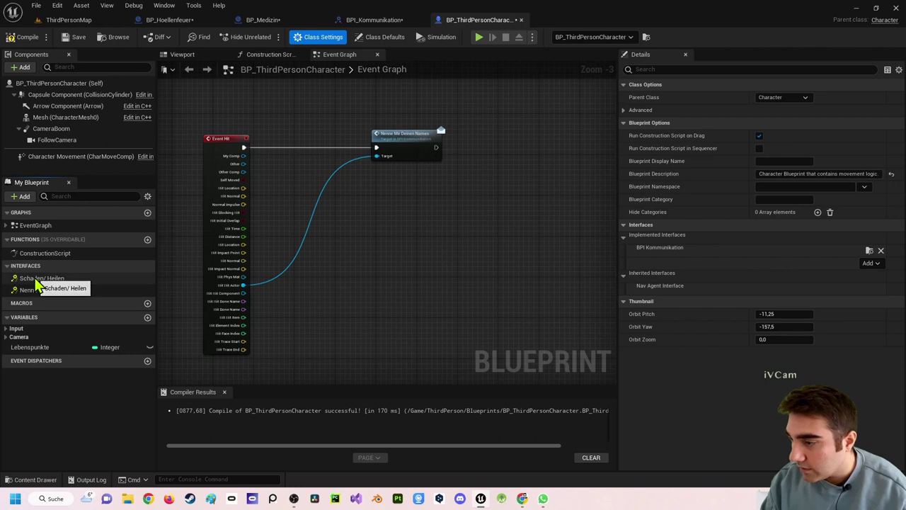
right_click(41, 279)
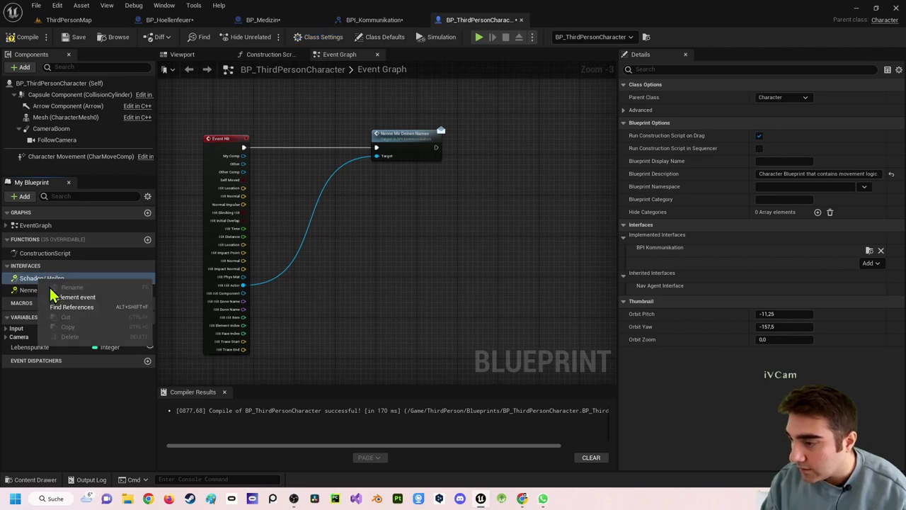
click(57, 297)
Position the Schaden/ Heilen event and drop a Get Lebenspunkte node below it.
mouse_move(488, 271)
mouse_down()
mouse_move(605, 27)
mouse_move(549, 227)
mouse_up()
scroll(605, 27, down, 3)
right_drag(573, 230, 432, 261)
drag(432, 260, 517, 213)
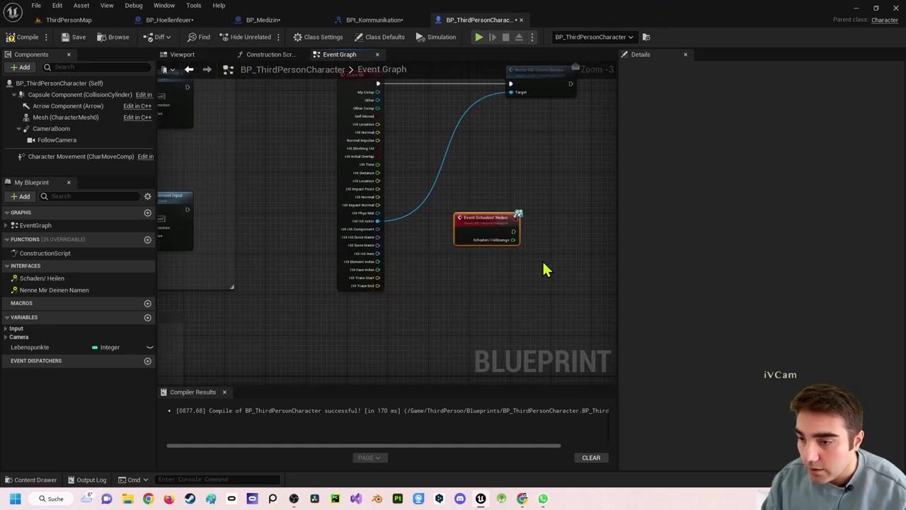
right_drag(546, 267, 415, 297)
scroll(411, 292, up, 3)
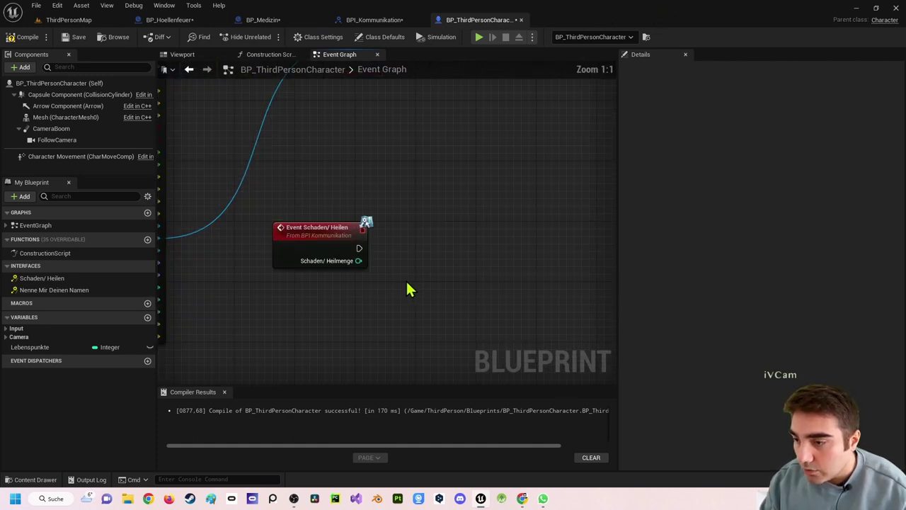
click(42, 348)
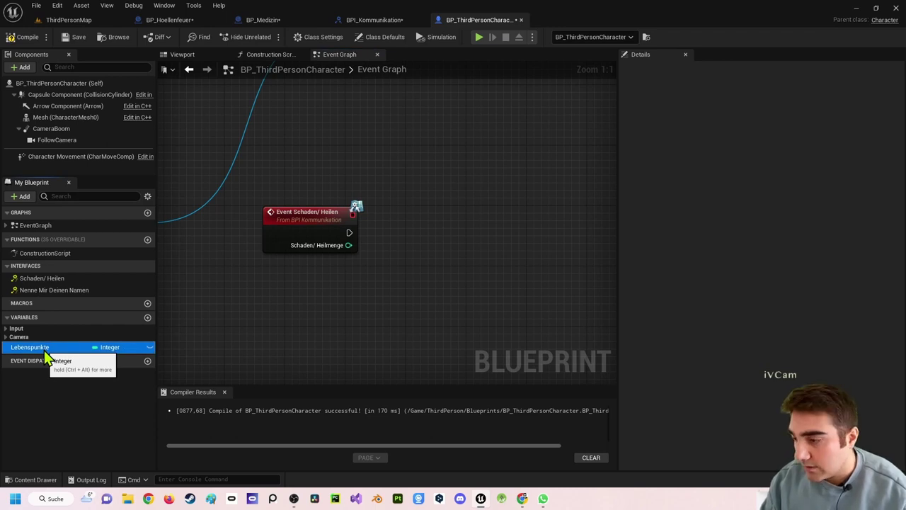
drag(49, 356, 236, 341)
mouse_move(417, 259)
mouse_down()
mouse_move(277, 285)
mouse_move(300, 296)
mouse_move(384, 265)
mouse_up()
click(337, 303)
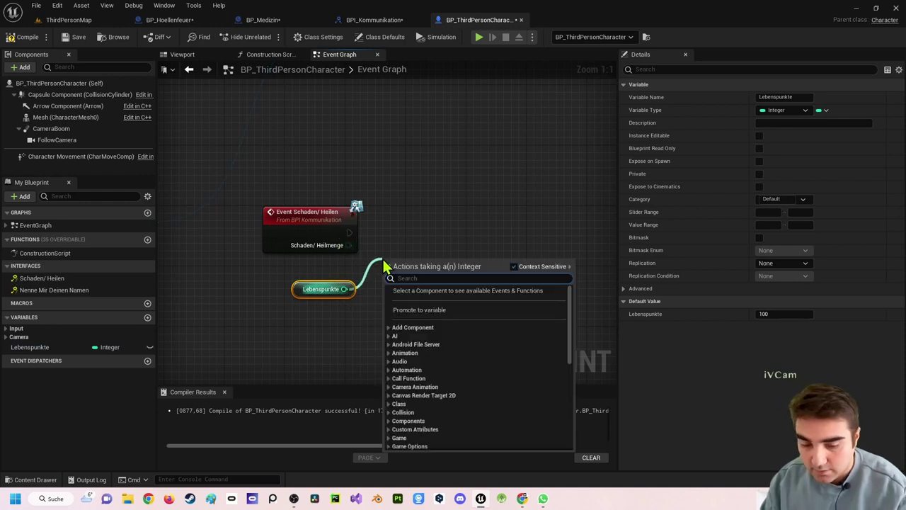
Subtract Schaden/ Heilmenge from Lebenspunkte and store the result with SET Lebenspunkte.
text(-)
key(Return)
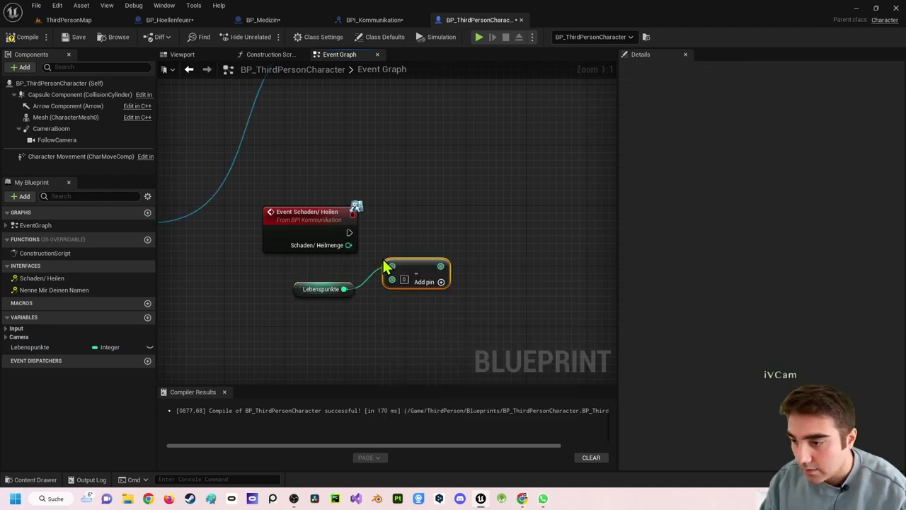
drag(430, 285, 446, 270)
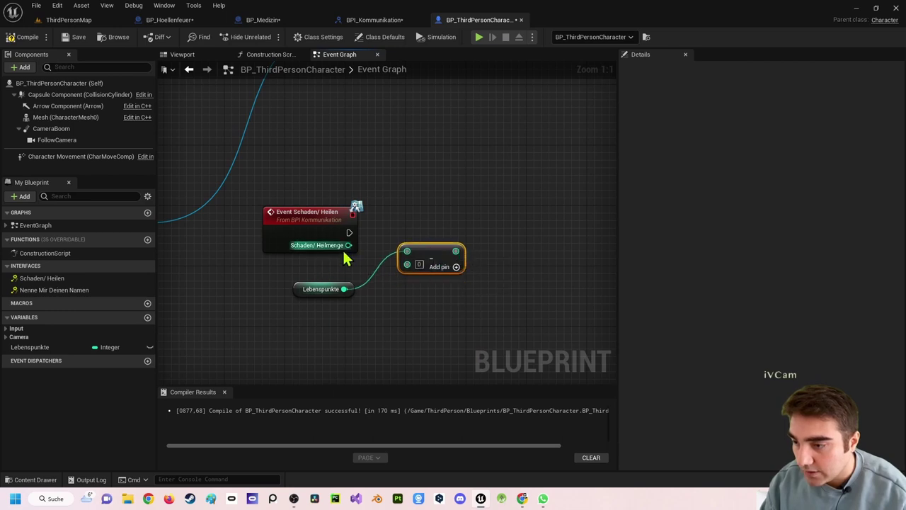
drag(348, 245, 407, 265)
right_drag(486, 279, 394, 304)
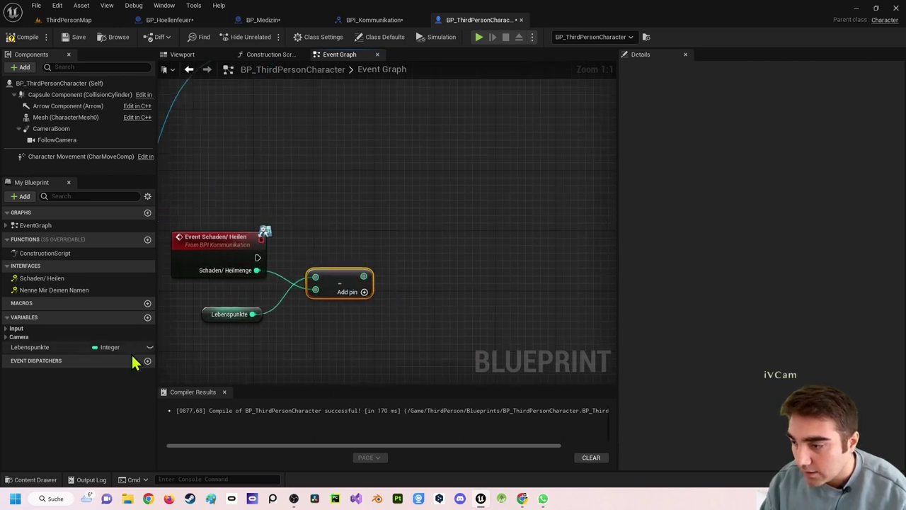
alt+drag(32, 347, 396, 252)
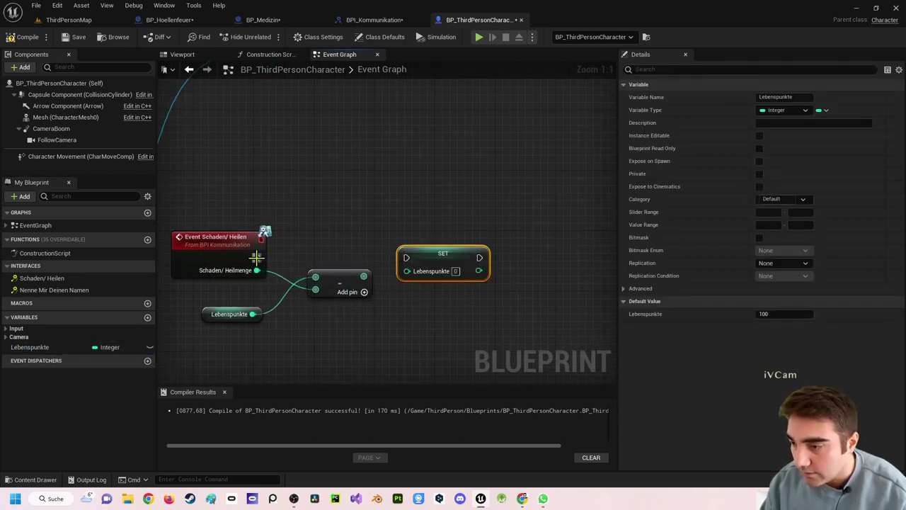
mouse_move(256, 258)
mouse_down()
mouse_move(404, 259)
mouse_move(418, 283)
mouse_up()
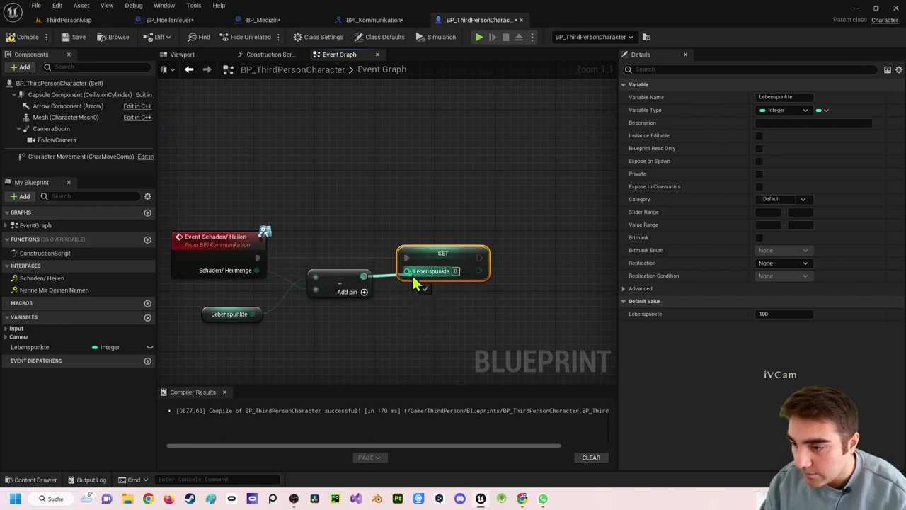
Print the new Lebenspunkte value after the SET node and compile the character Blueprint.
scroll(424, 257, down, 4)
scroll(356, 218, up, 1)
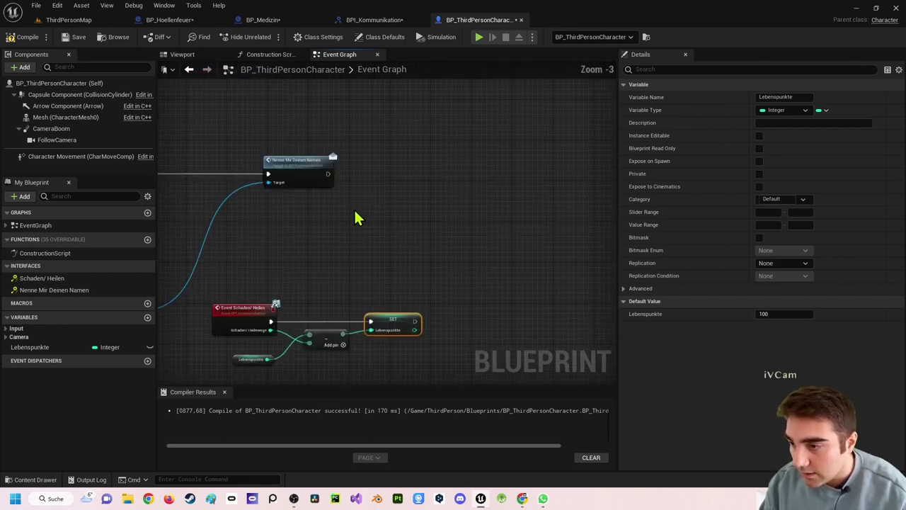
drag(415, 320, 459, 328)
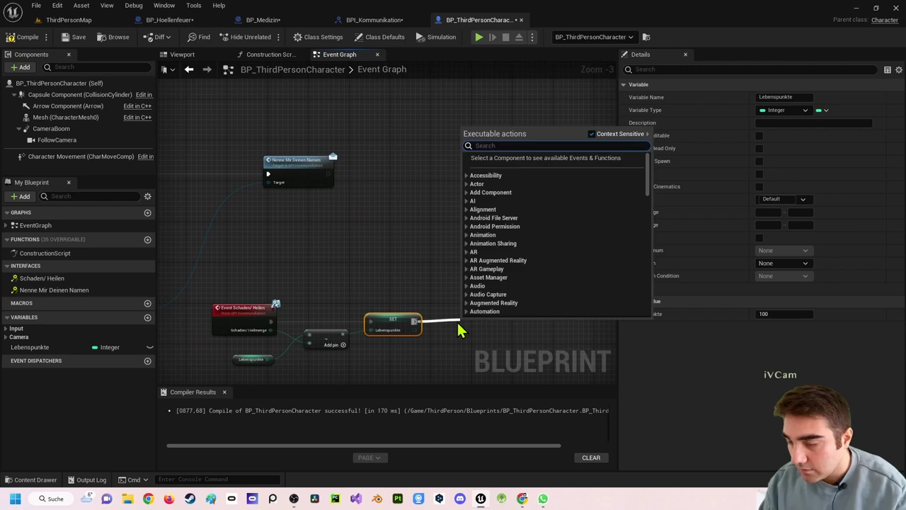
text(print)
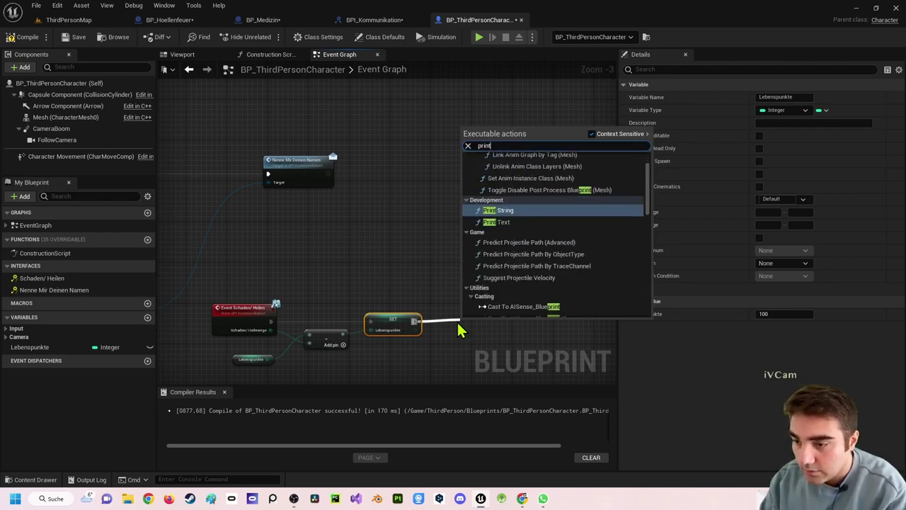
key(Return)
drag(483, 324, 519, 323)
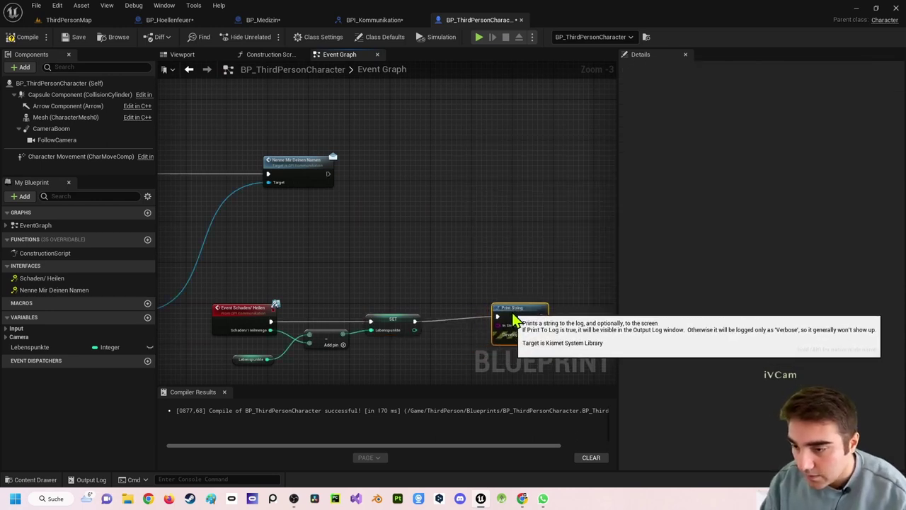
drag(414, 330, 504, 331)
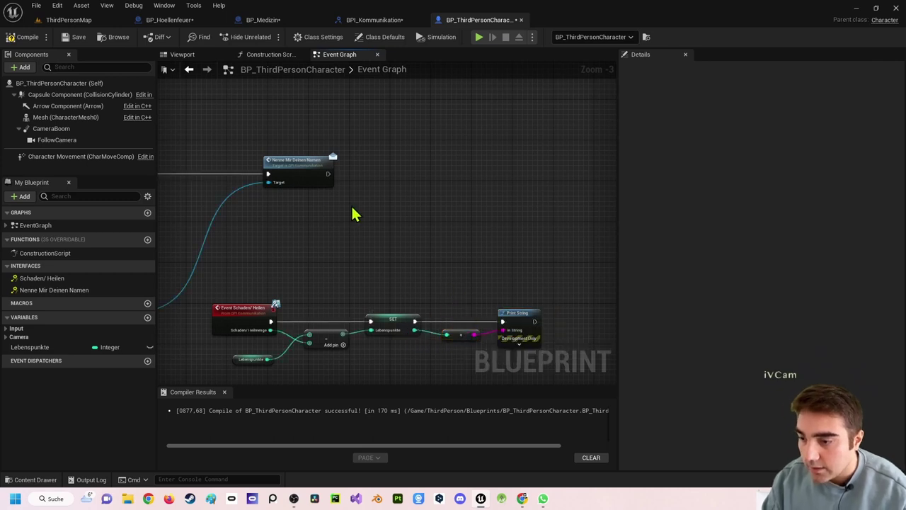
click(22, 37)
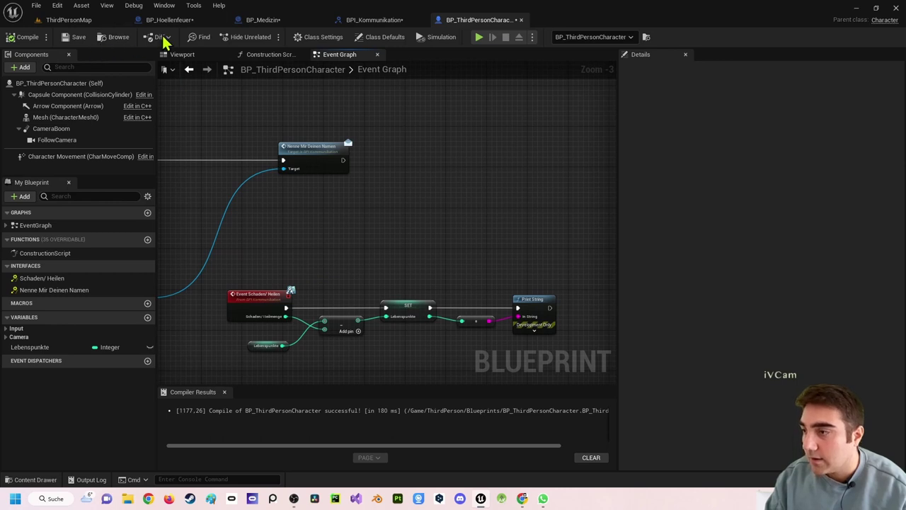
Play-test the level, walking the character into the sphere to take damage, then stop.
click(479, 36)
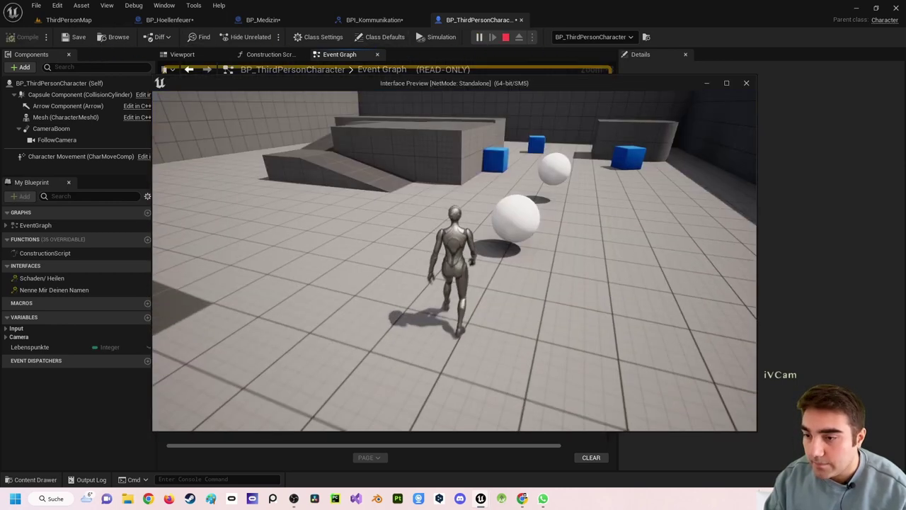
key(w)
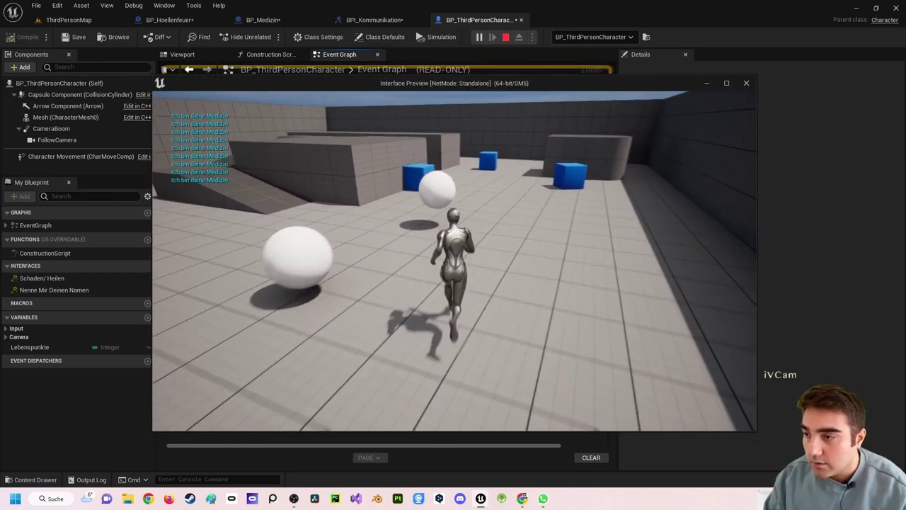
key(w)
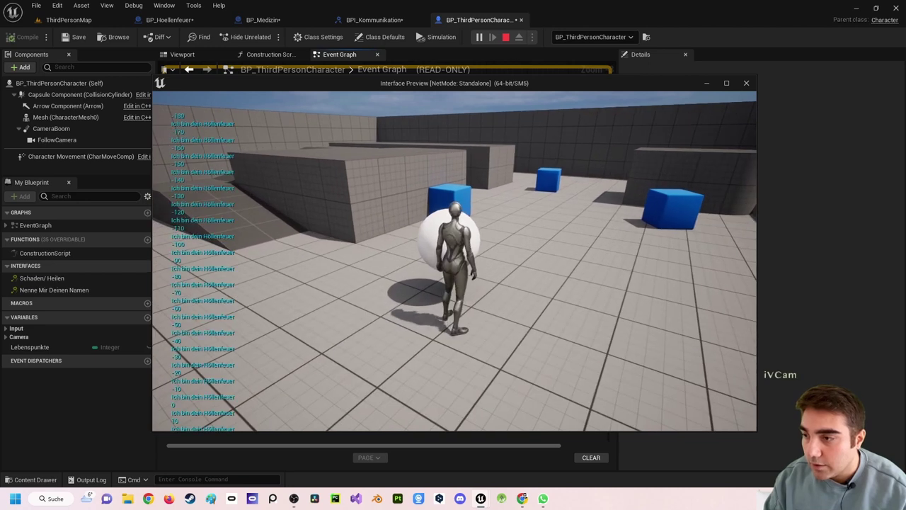
key(Escape)
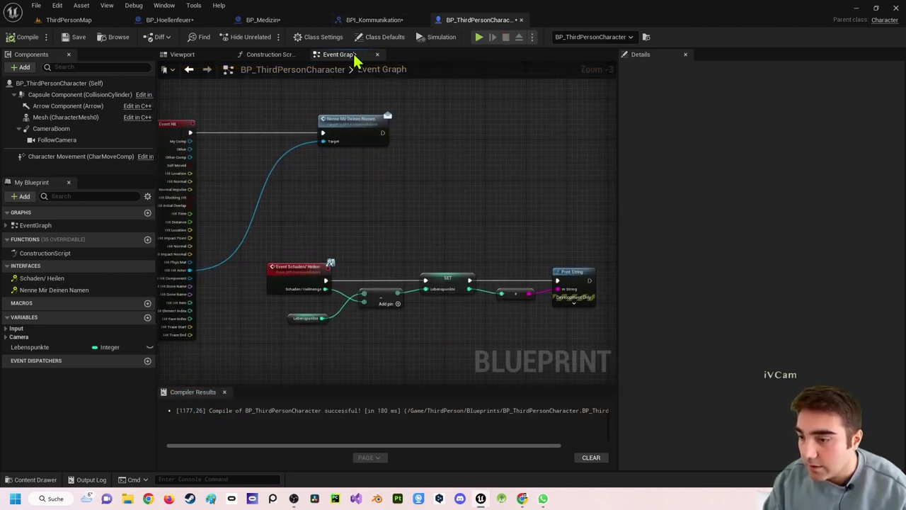
Set BP_Hoellenfeuer's damage amount to 1 and compile.
click(170, 20)
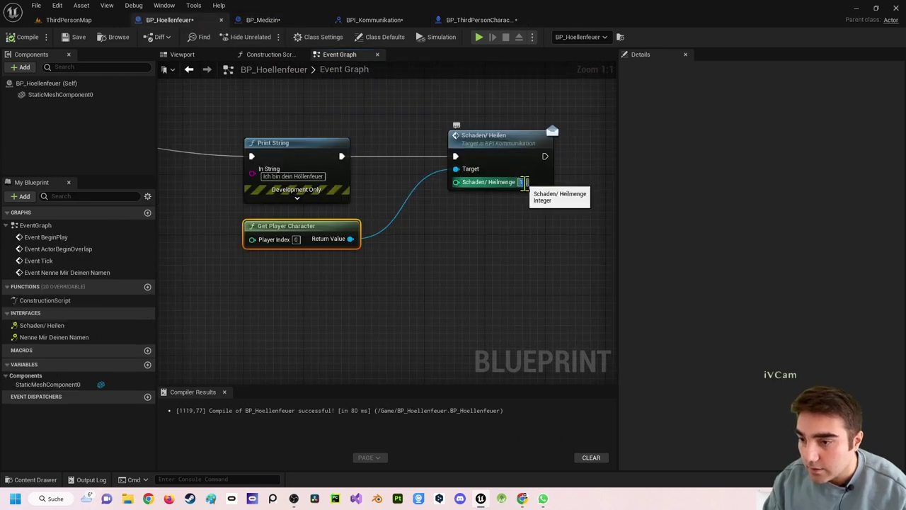
text(1)
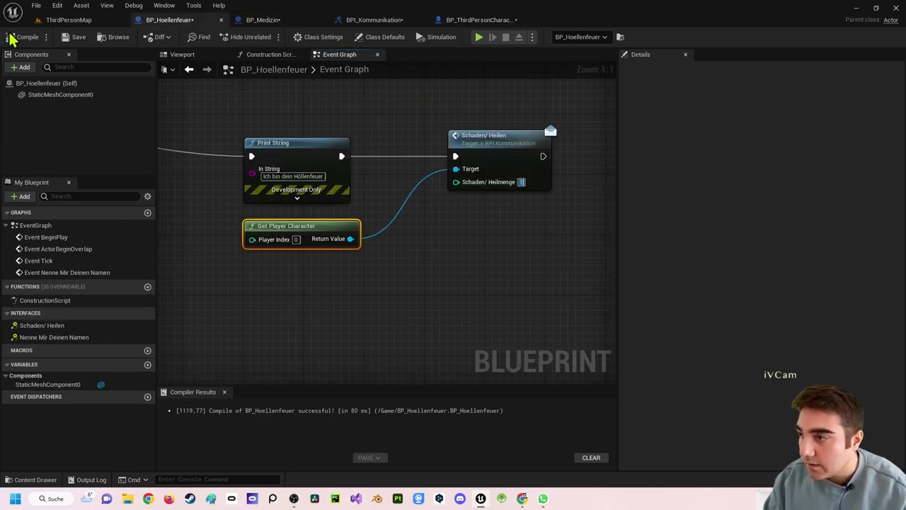
click(23, 37)
Play-test again, walking into the white sphere to watch Lebenspunkte fall, then stop.
click(478, 39)
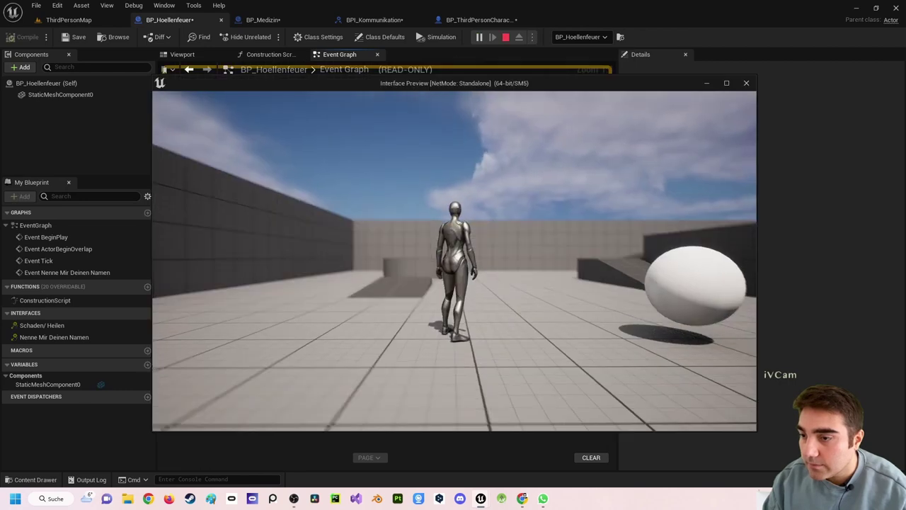
key(w)
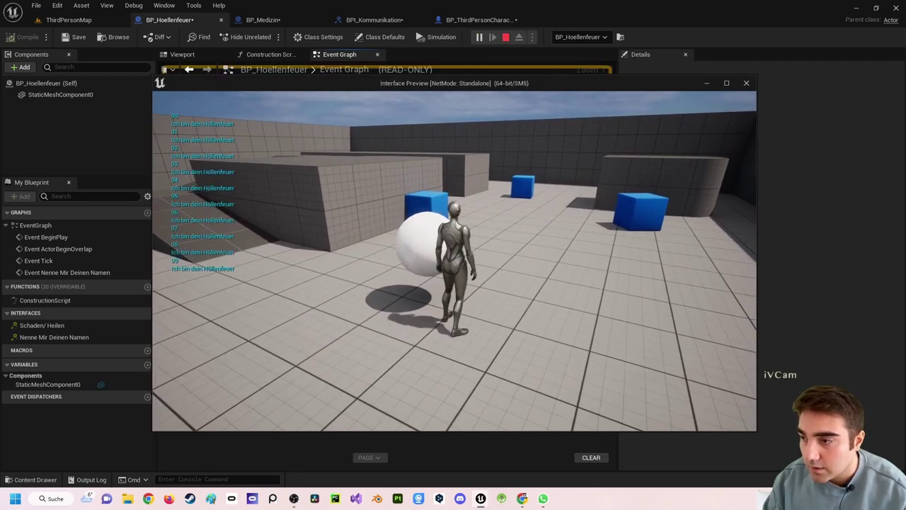
key(a)
key(d)
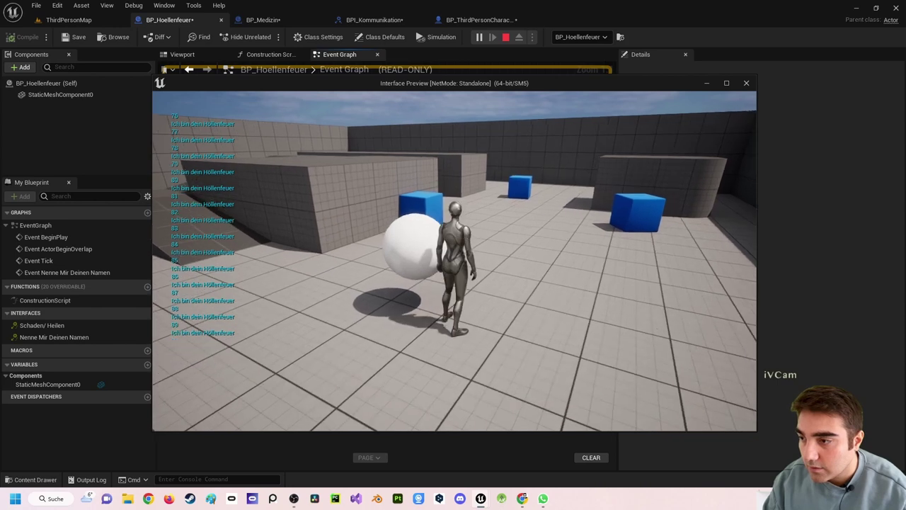
key(w)
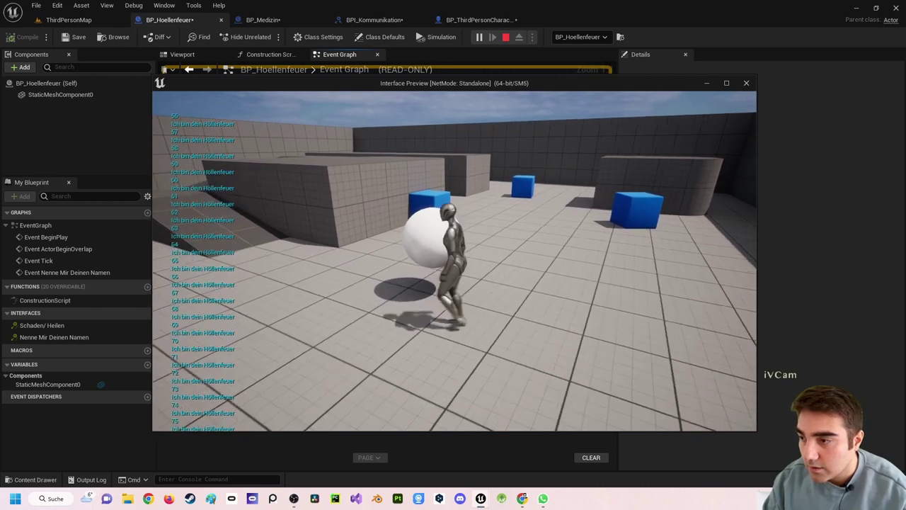
key(Escape)
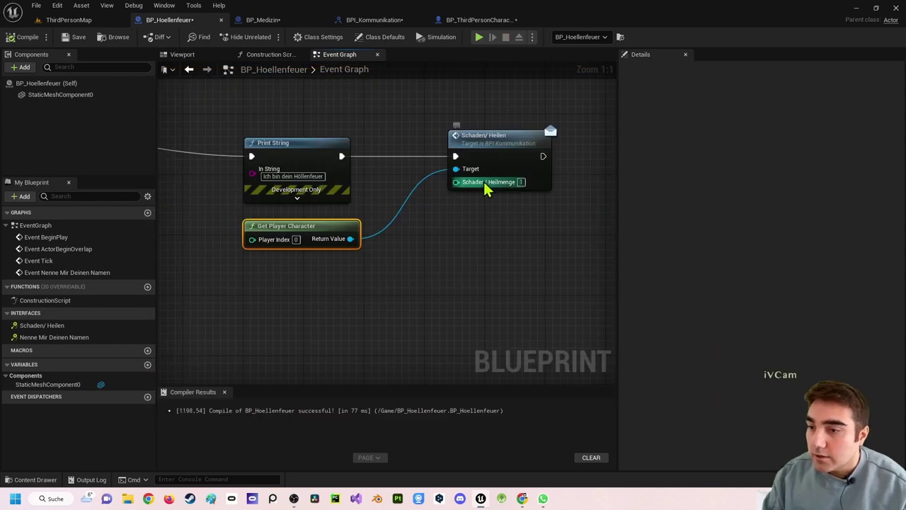
scroll(461, 228, down, 1)
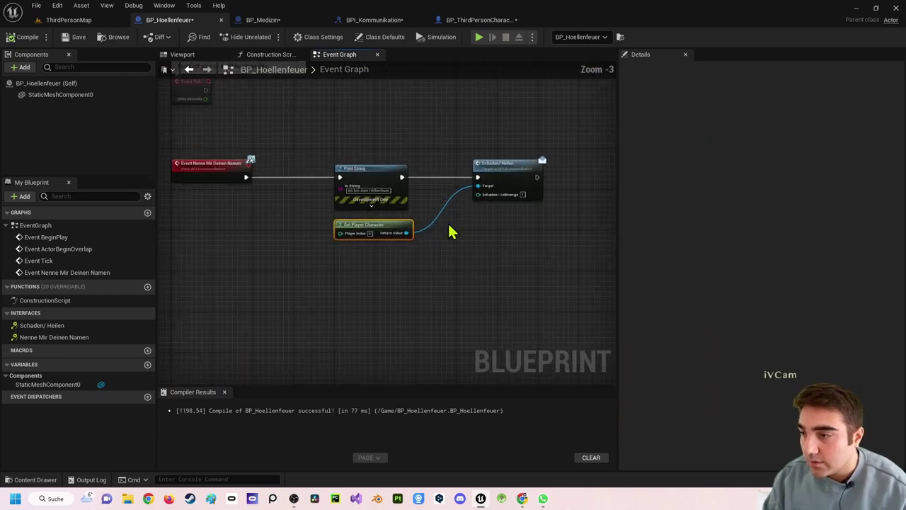
right_drag(301, 192, 325, 211)
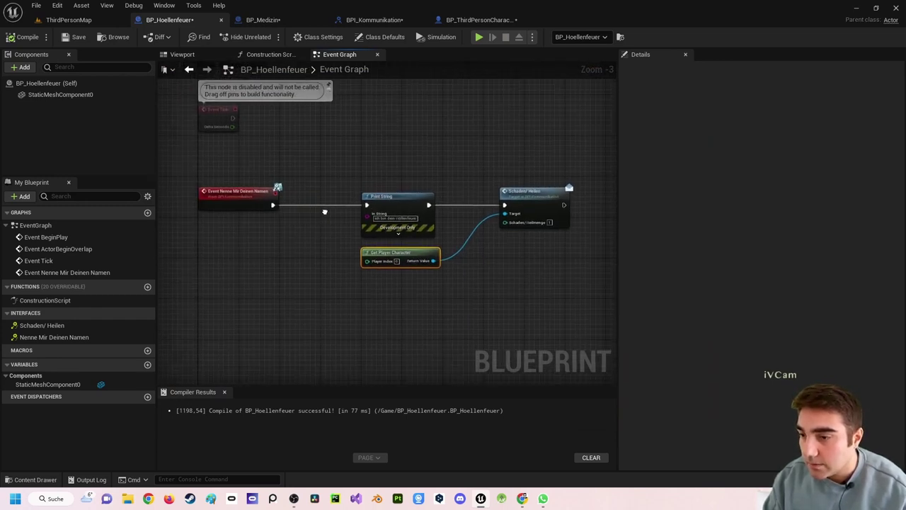
In BP_Medizin, add a Schaden/ Heilen message node after Print String.
click(271, 24)
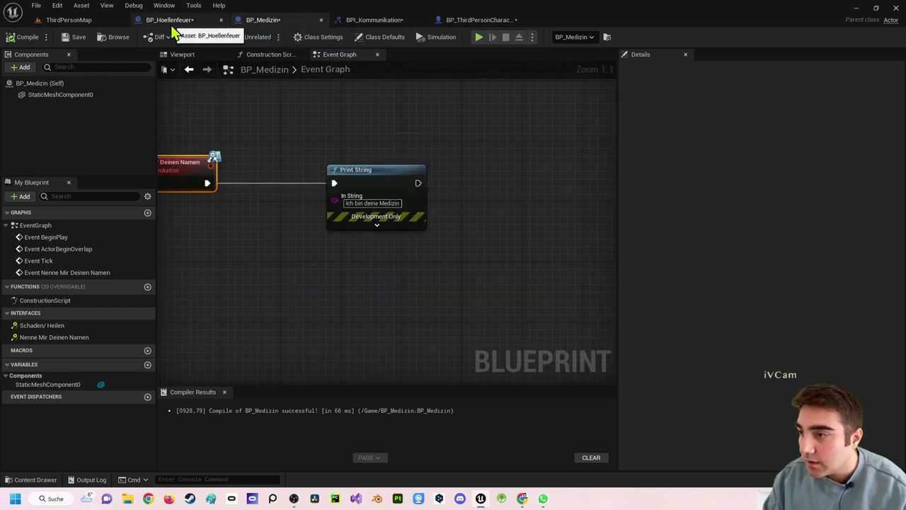
click(177, 22)
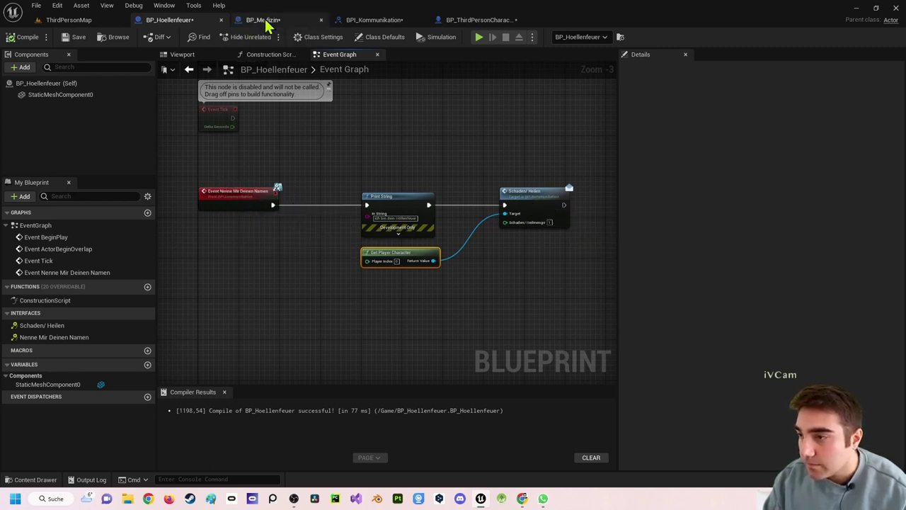
click(287, 20)
right_drag(404, 175, 311, 162)
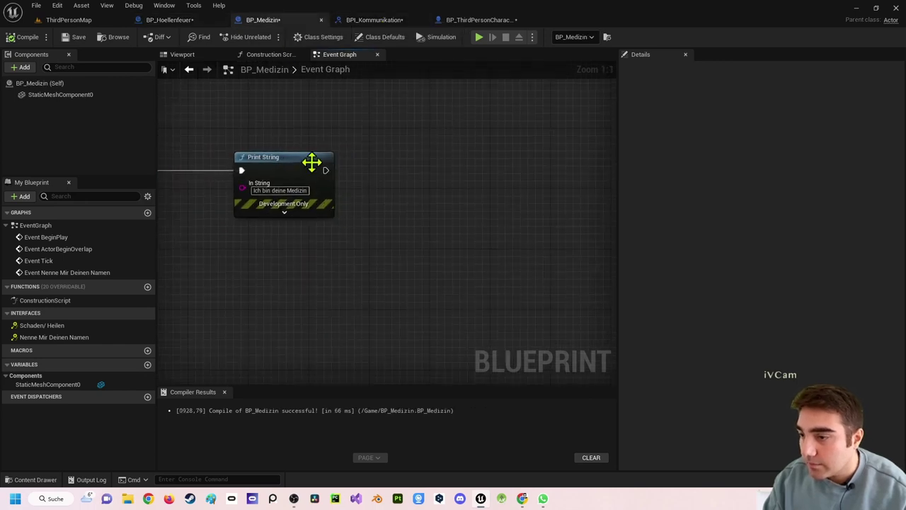
drag(325, 171, 475, 174)
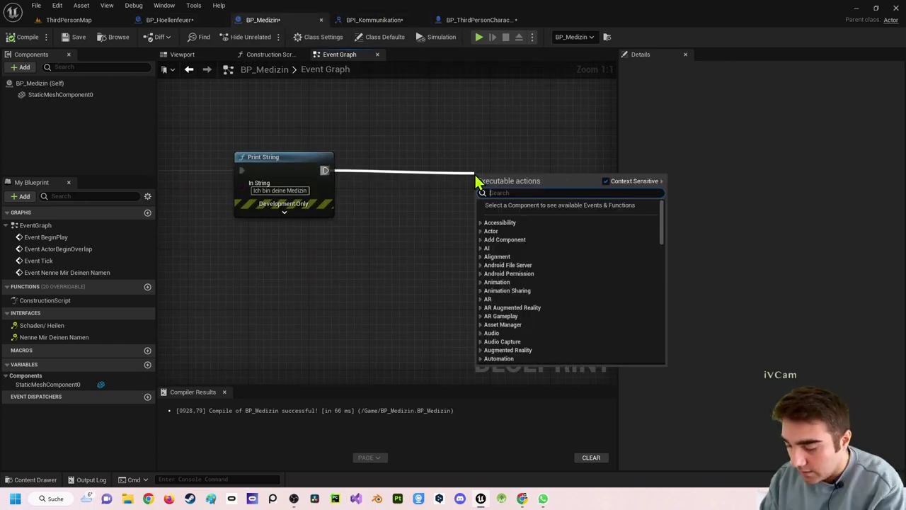
text(schaden)
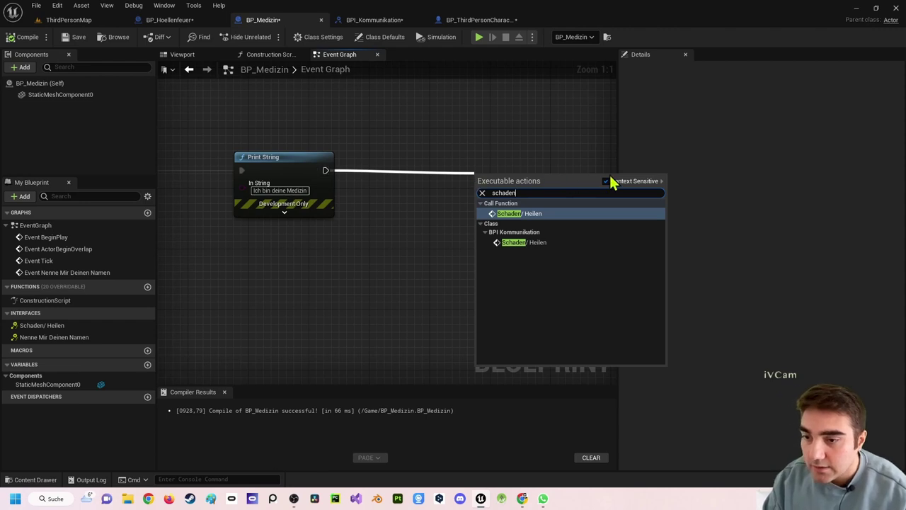
click(607, 182)
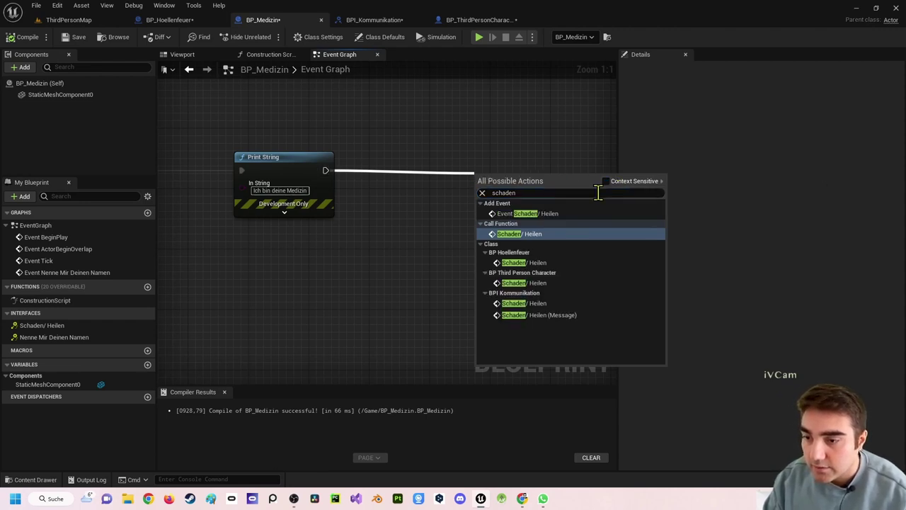
click(563, 320)
drag(522, 186, 499, 156)
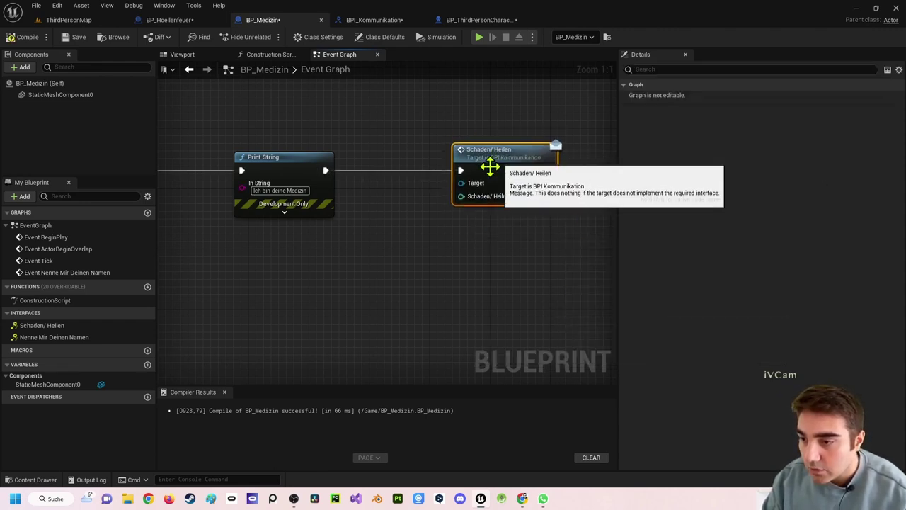
Wire Get Player Character to the message's Target, set the amount to -5, and compile.
drag(462, 184, 342, 267)
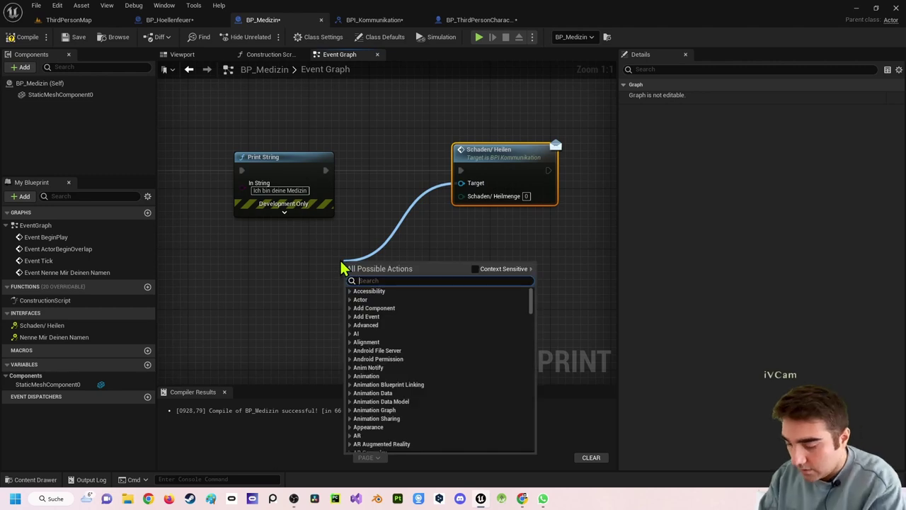
text(getpla)
key(Up)
key(Up)
key(Return)
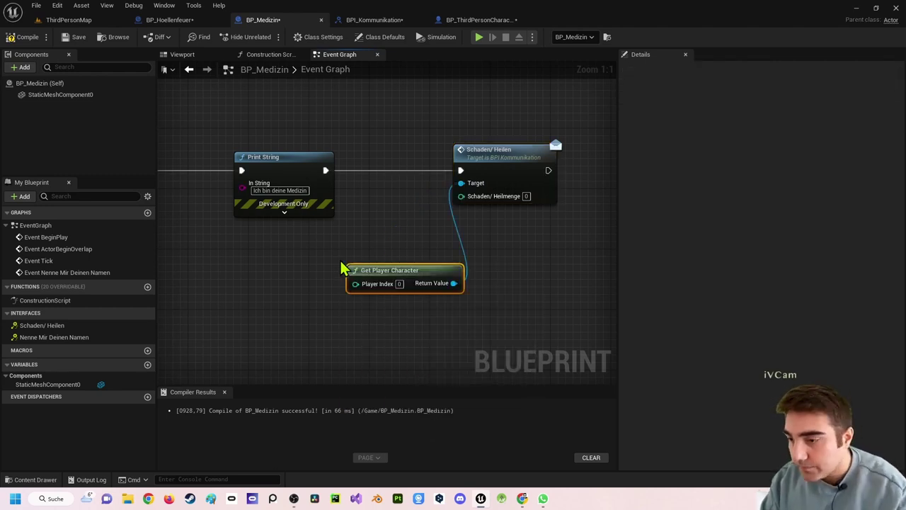
drag(366, 274, 268, 256)
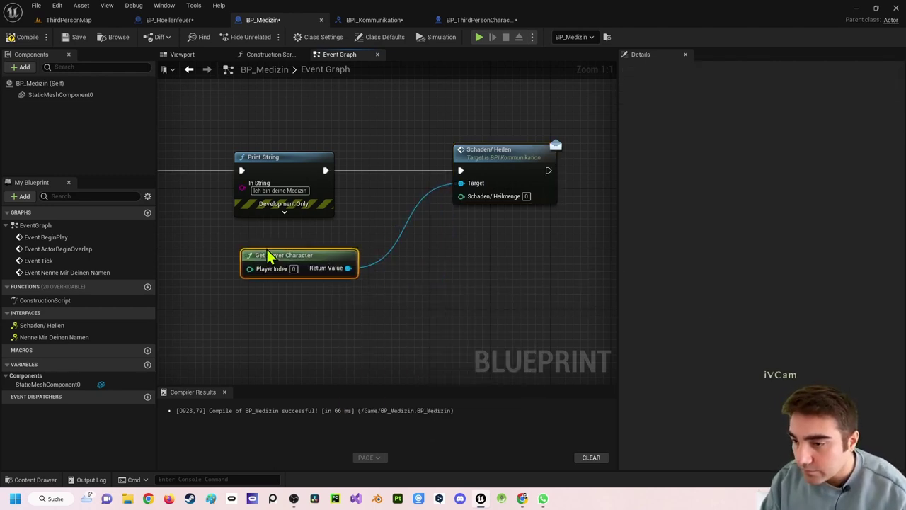
click(526, 196)
text(-5)
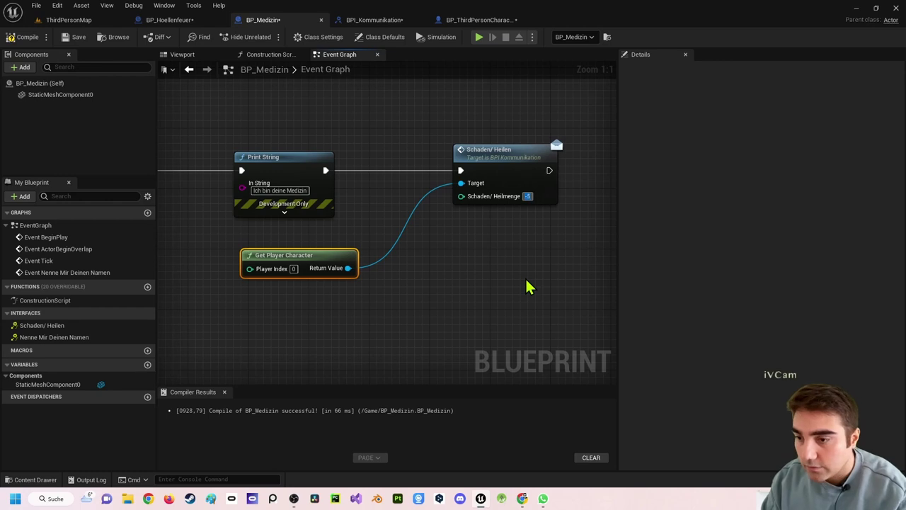
click(24, 37)
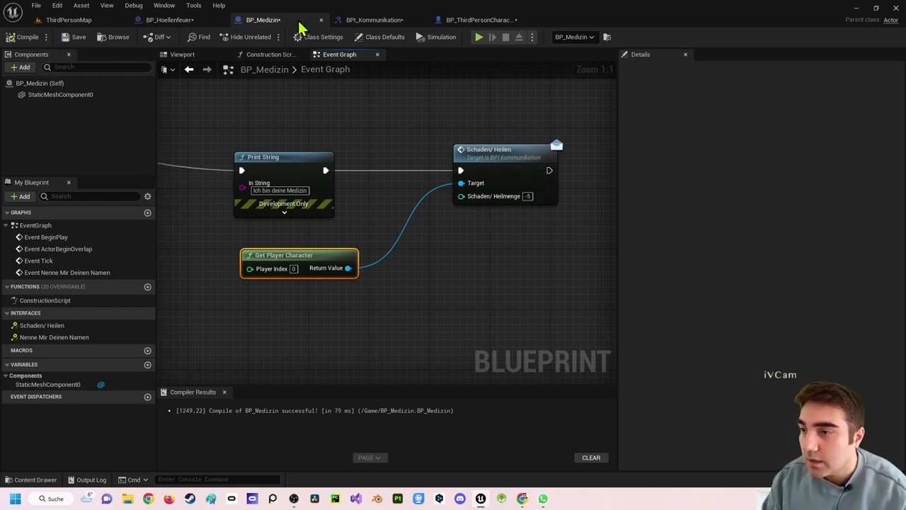
From BP_ThirdPersonCharacter, play-test by walking through the Medizin spheres into the Hoellenfeuer sphere, then stop.
click(481, 22)
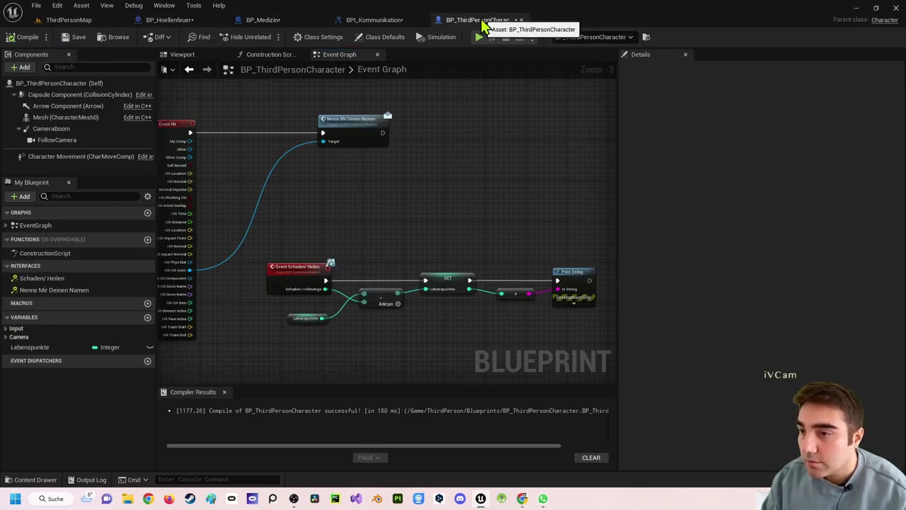
right_drag(388, 245, 390, 126)
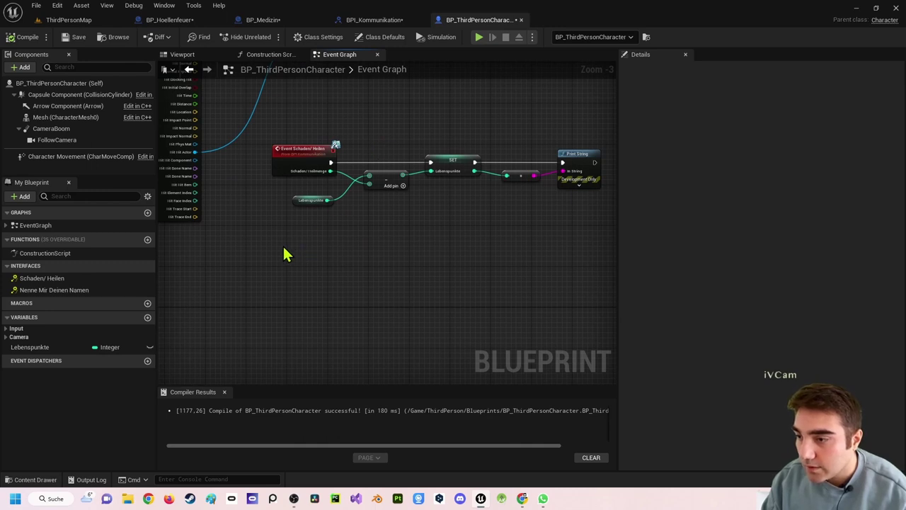
right_drag(283, 255, 370, 233)
mouse_move(296, 146)
right_down()
mouse_move(320, 184)
mouse_move(380, 193)
right_up()
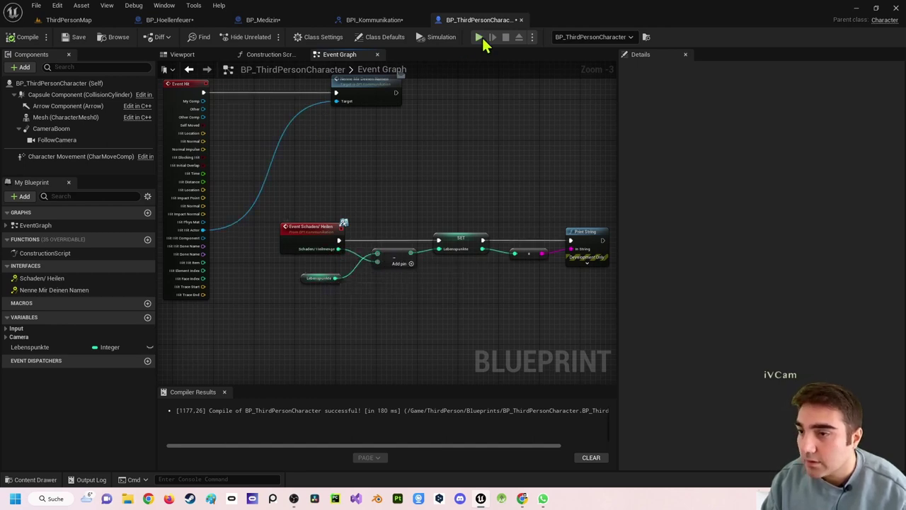
click(481, 38)
key(w)
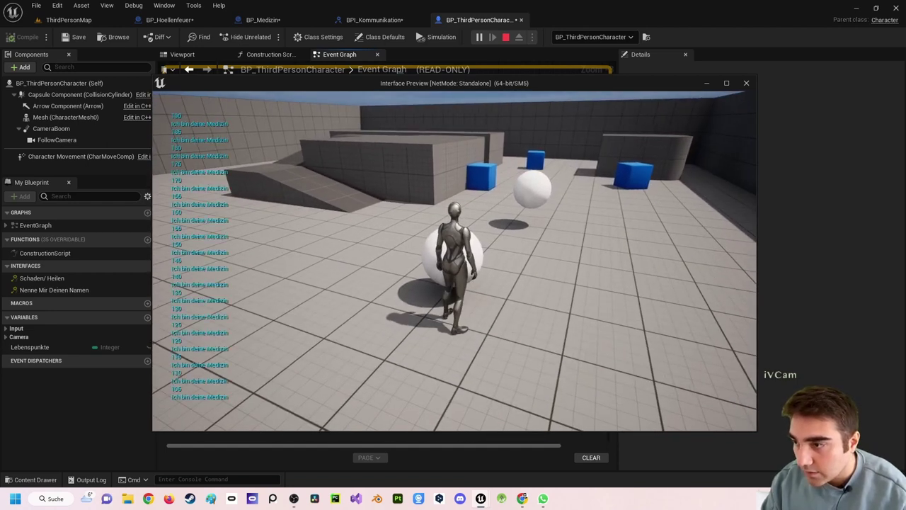
key(a)
key(w)
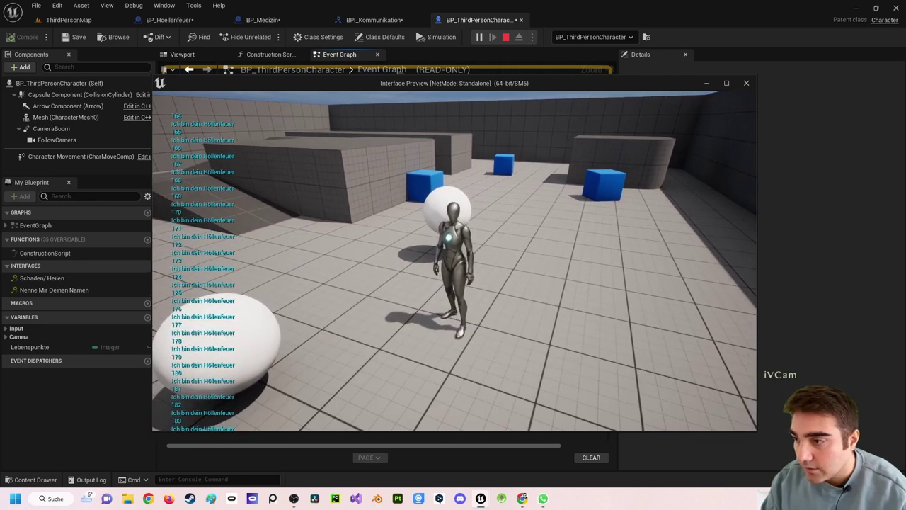
key(Escape)
right_drag(457, 258, 375, 179)
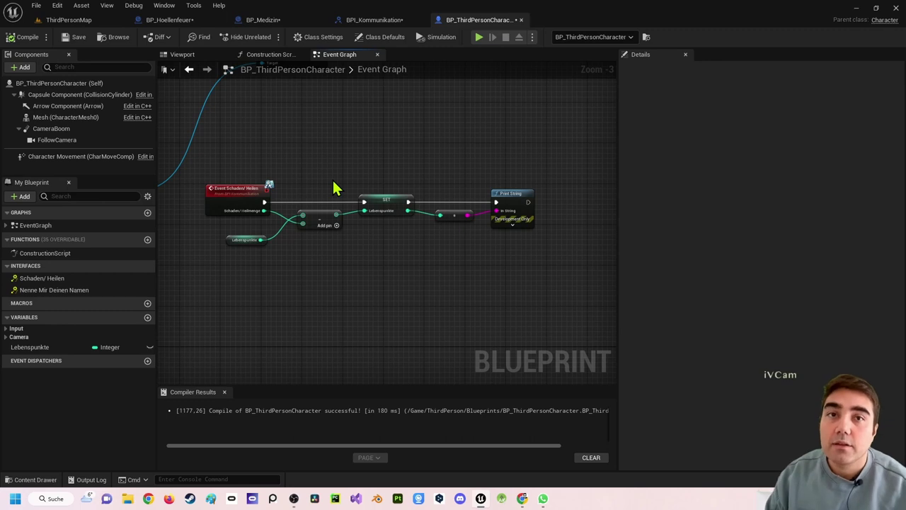
Switch to BP_Medizin and frame its Print String feeding the Schaden/ Heilen -5 message.
right_drag(335, 187, 386, 131)
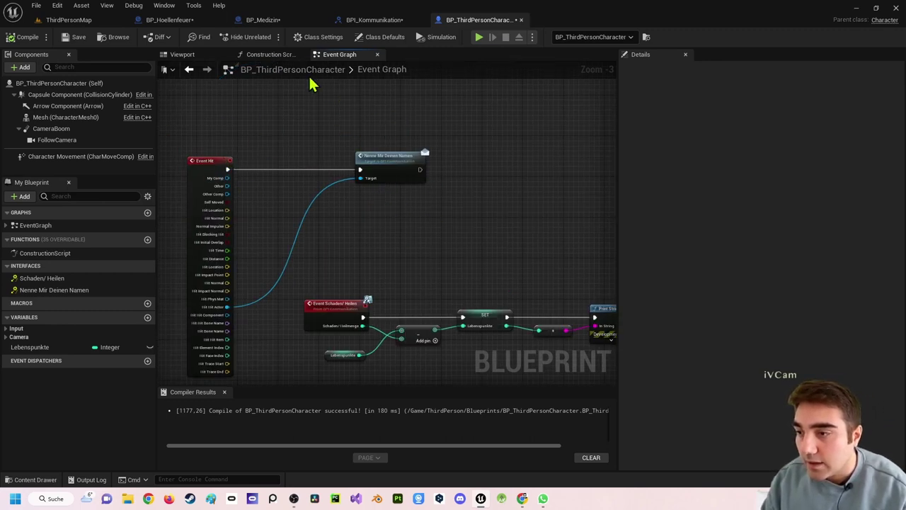
click(283, 20)
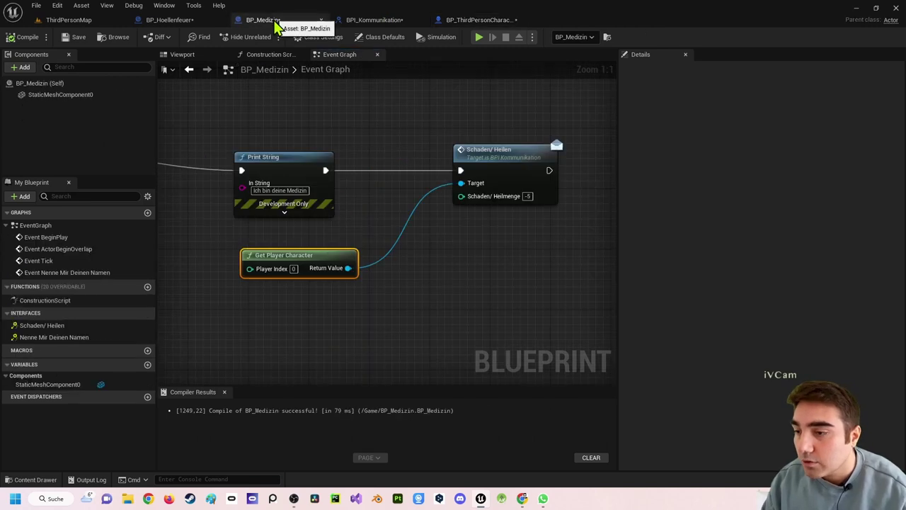
right_drag(385, 121, 475, 122)
scroll(475, 121, down, 1)
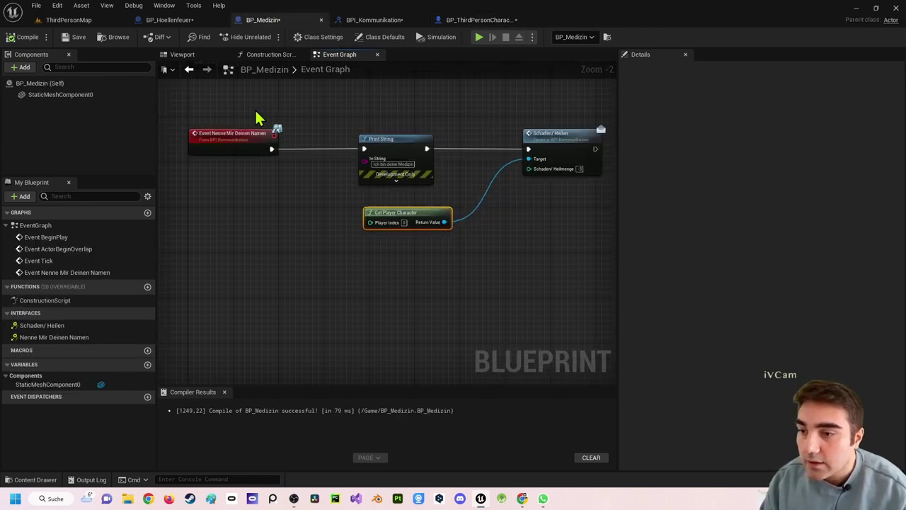